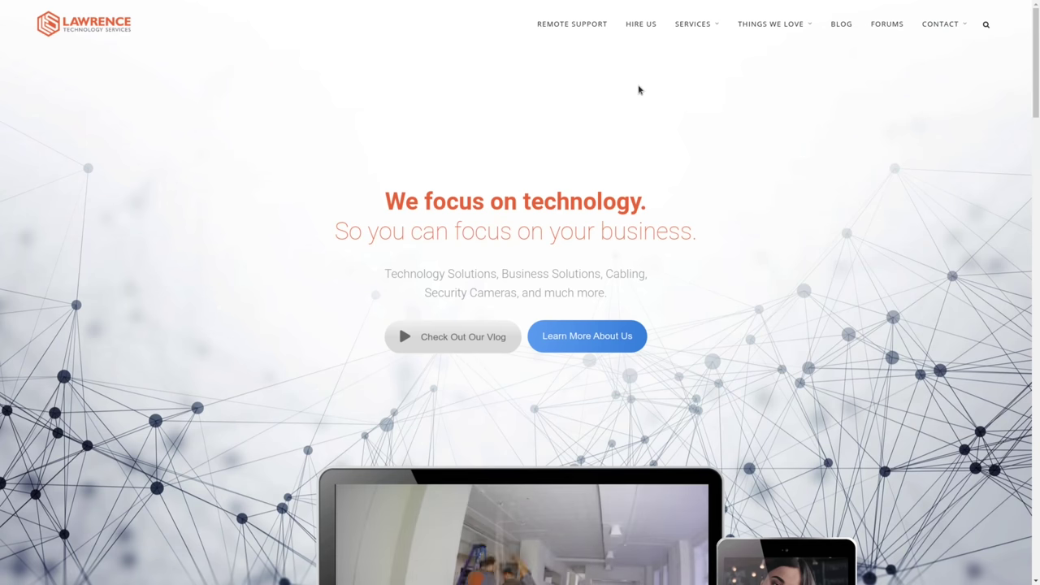
Open the Lawrence Systems Hire Us page and scroll down through it
left_click(642, 24)
scroll(473, 227, "down", 4)
scroll(472, 229, "down", 1)
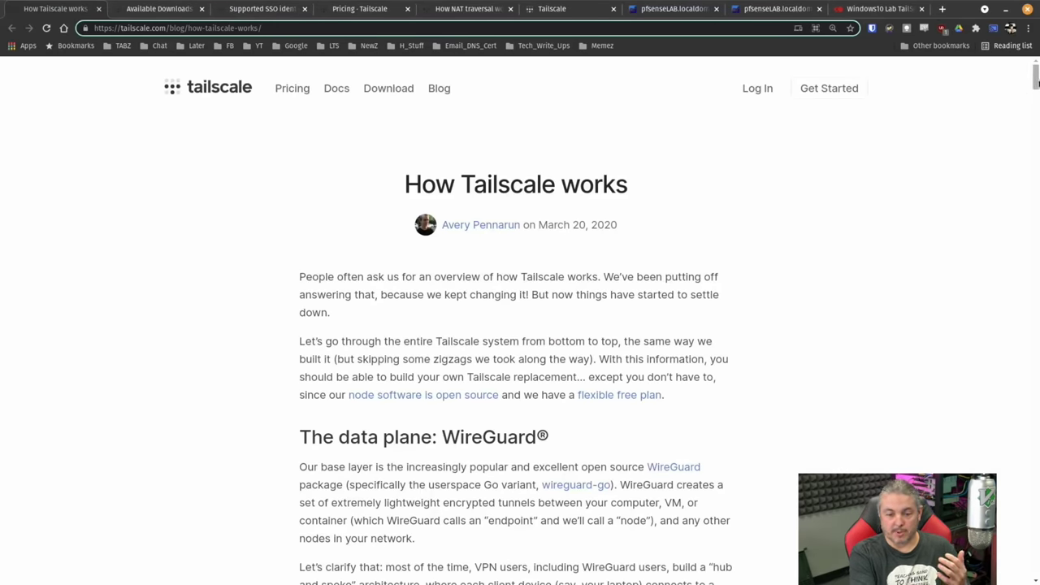
Scroll the How Tailscale works article to the ten-node mesh diagram showing 90 connections
mouse_move(1034, 79)
left_mouse_down()
mouse_move(1023, 351)
mouse_move(1007, 417)
mouse_move(1026, 452)
mouse_move(1025, 515)
mouse_move(1000, 324)
mouse_move(1029, 69)
left_mouse_up()
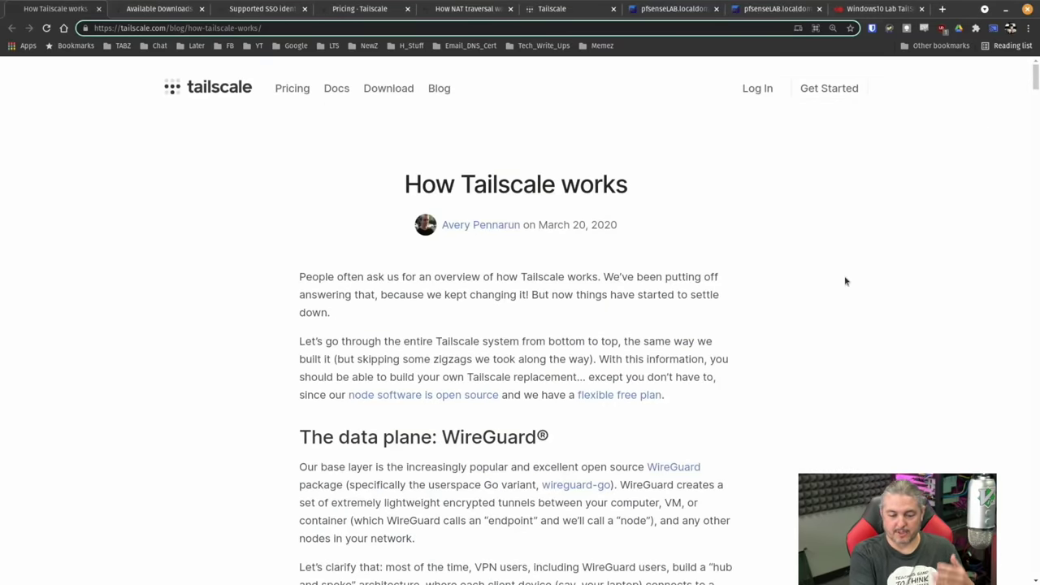
scroll(856, 292, "down", 3)
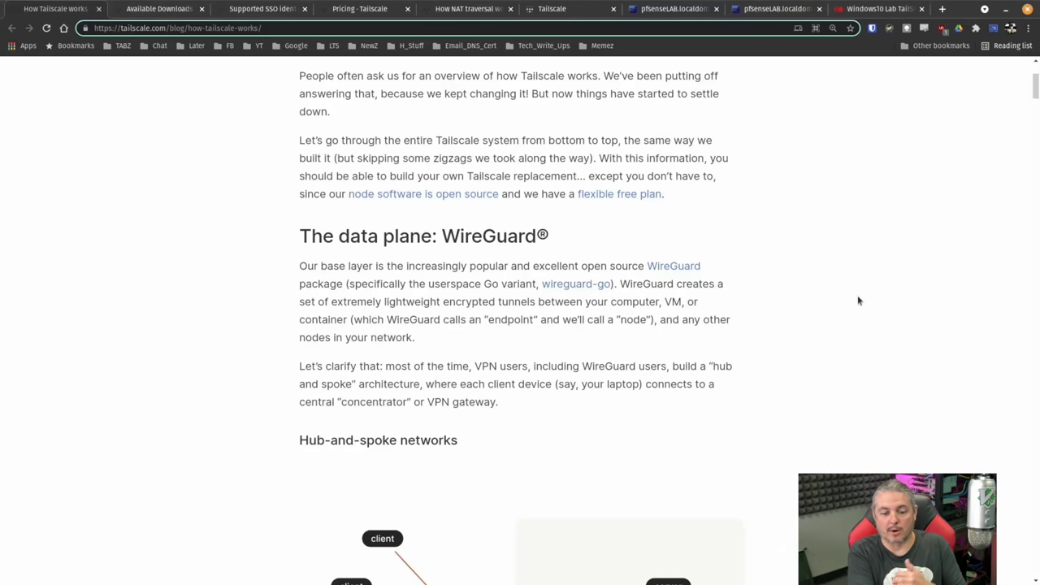
scroll(866, 276, "down", 6)
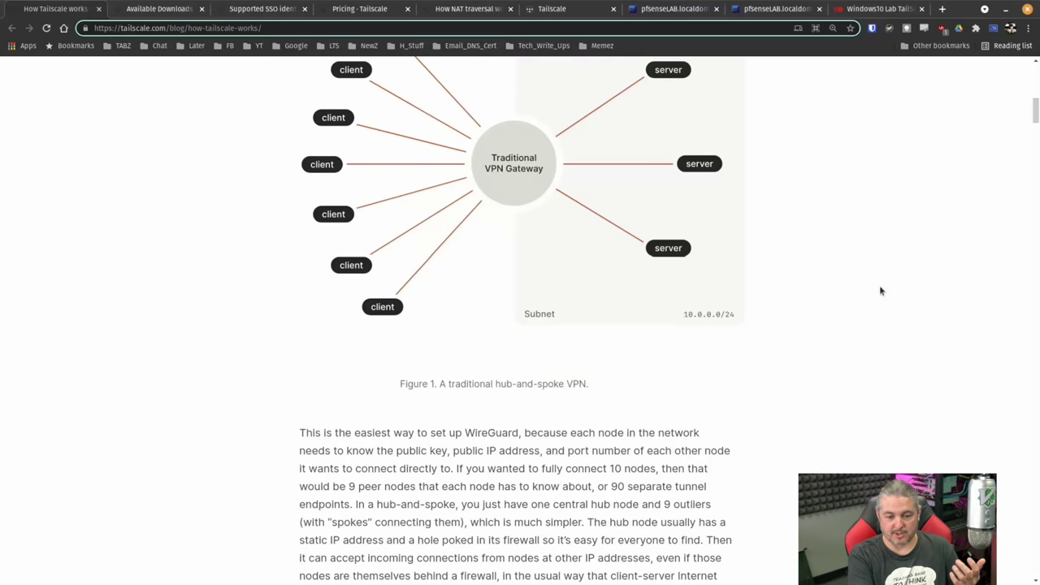
scroll(881, 290, "up", 2)
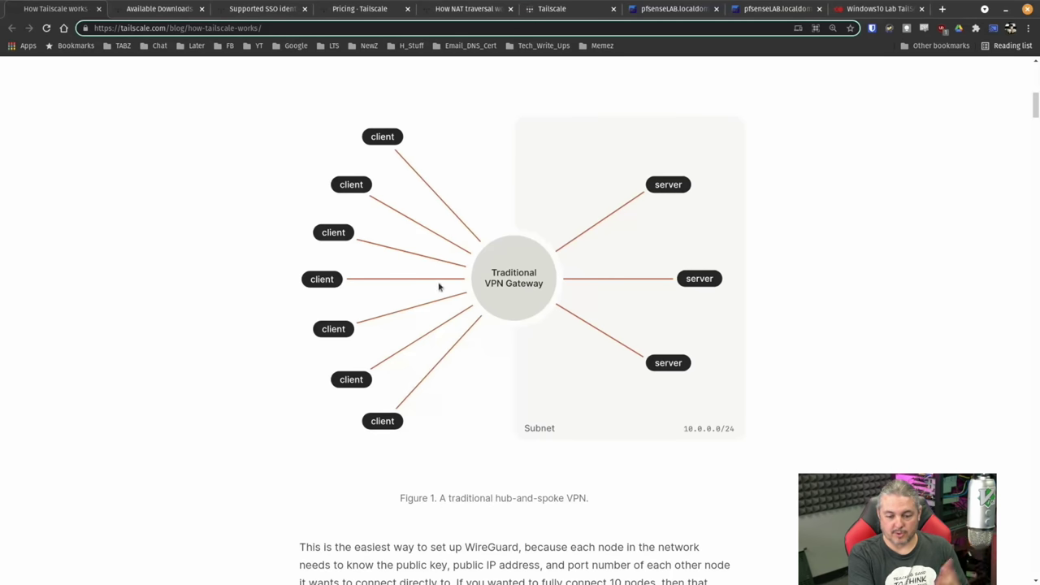
scroll(1037, 111, "down", 1)
left_click_drag(1037, 110, 1036, 216)
scroll(788, 321, "up", 3)
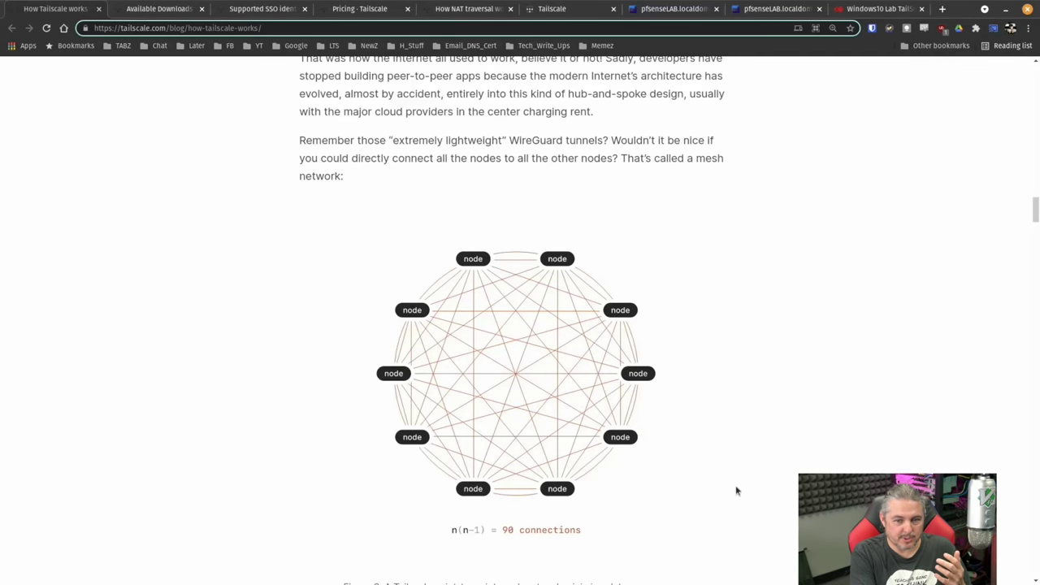
Switch to the How NAT traversal works article and start reading down through it
left_click(467, 8)
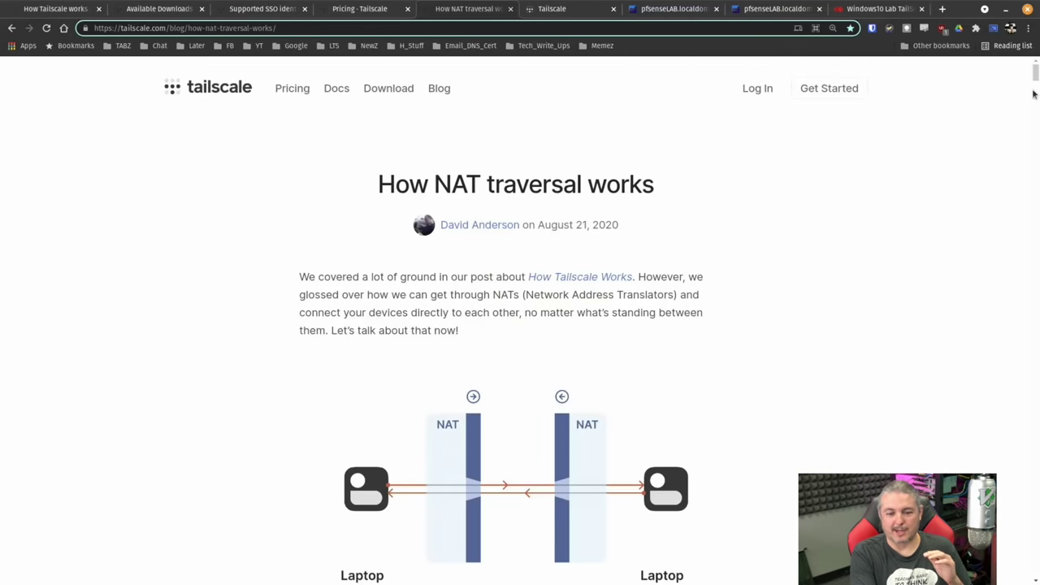
scroll(819, 268, "down", 3)
scroll(819, 268, "down", 10)
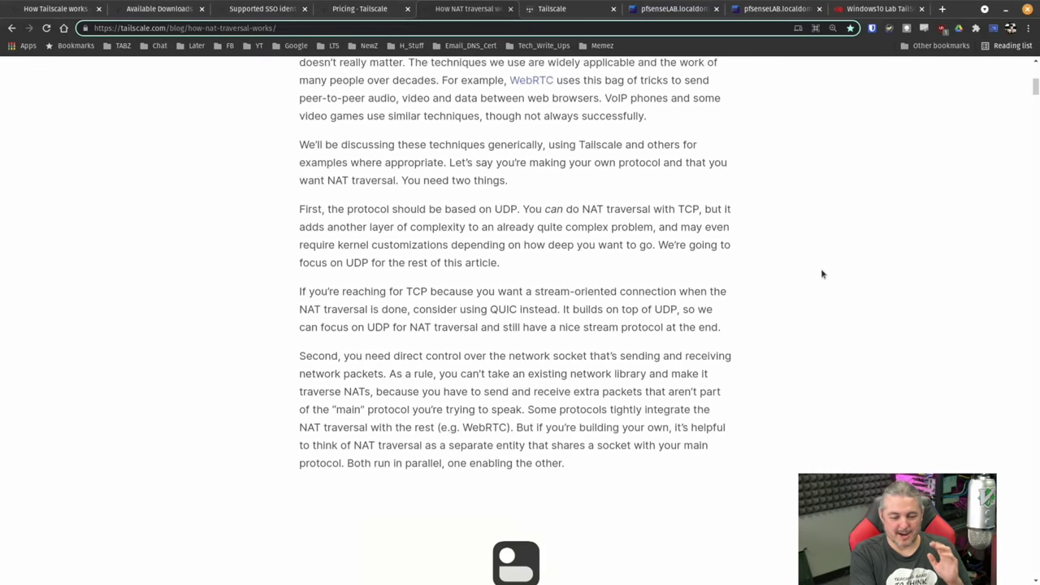
scroll(821, 274, "down", 3)
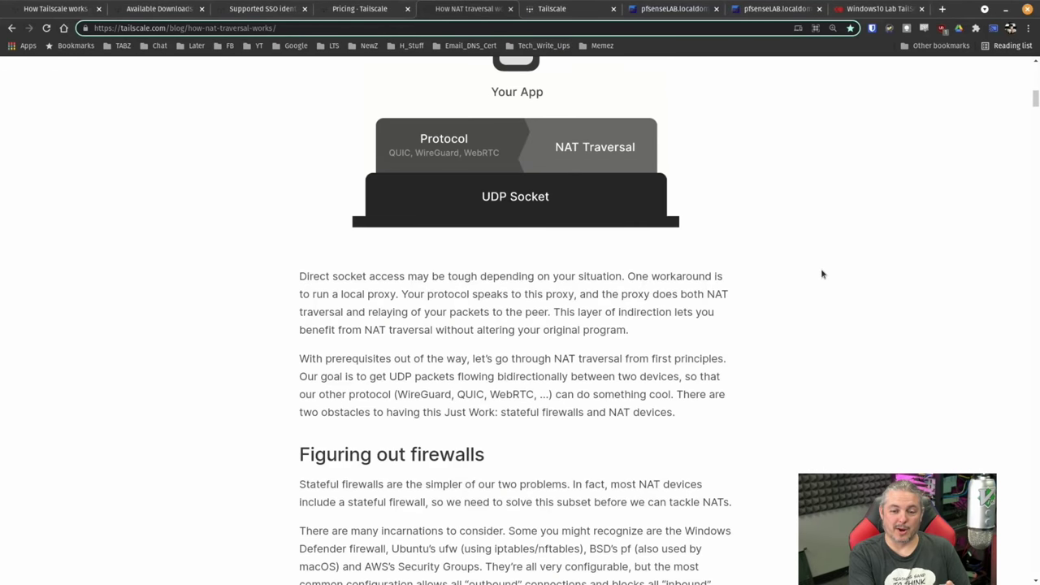
scroll(820, 274, "down", 3)
scroll(820, 274, "down", 3)
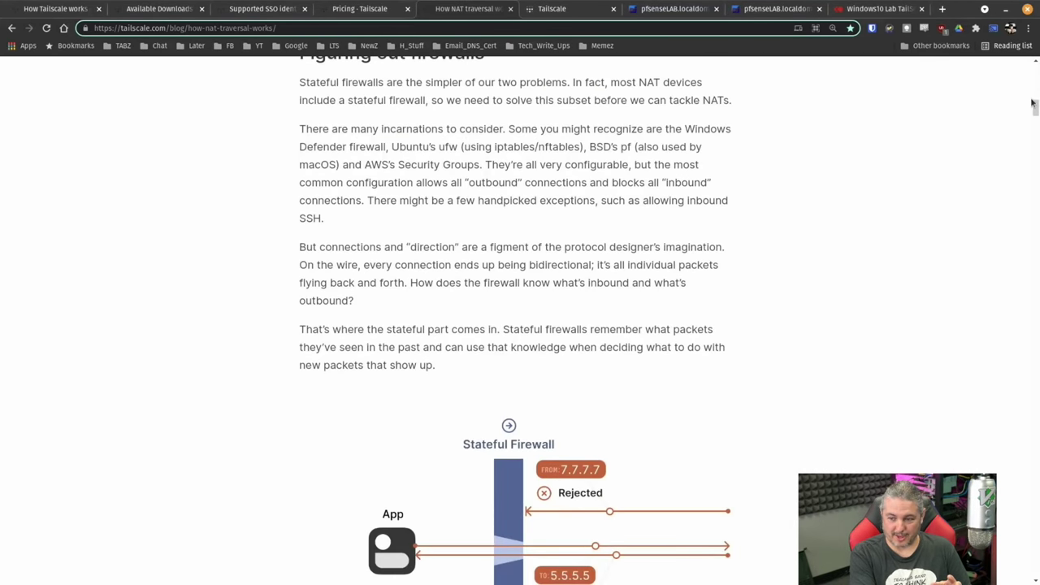
left_click_drag(1032, 104, 1008, 289)
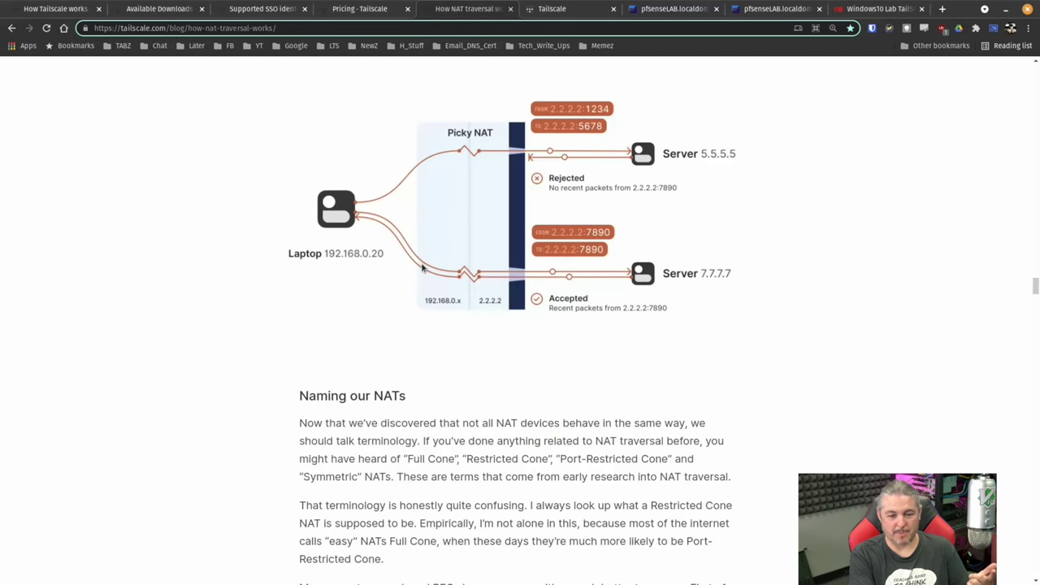
Continue down the NAT traversal article to the carrier-grade NAT diagrams
scroll(490, 272, "down", 6)
scroll(489, 271, "down", 15)
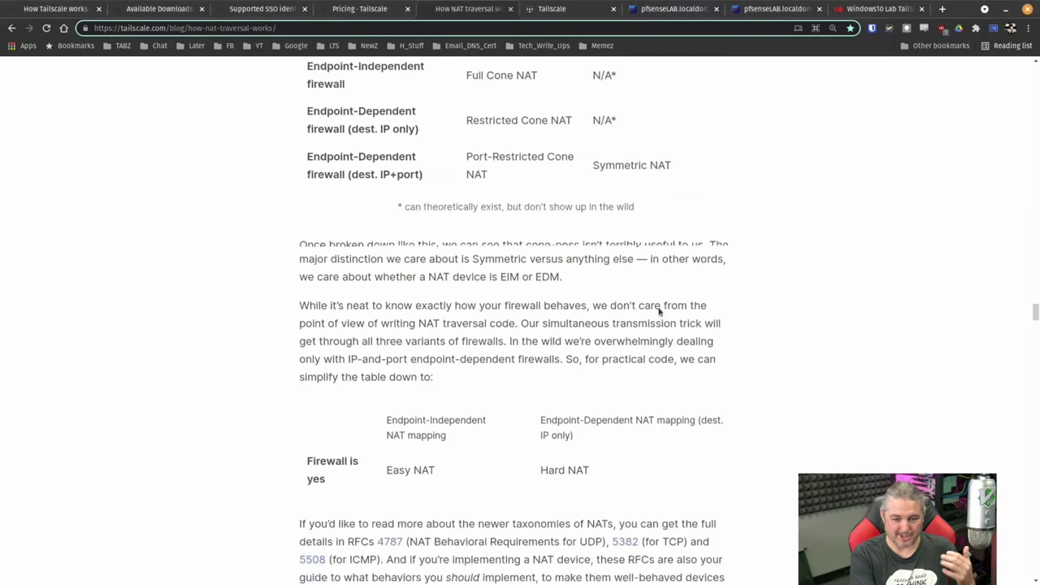
scroll(690, 333, "down", 11)
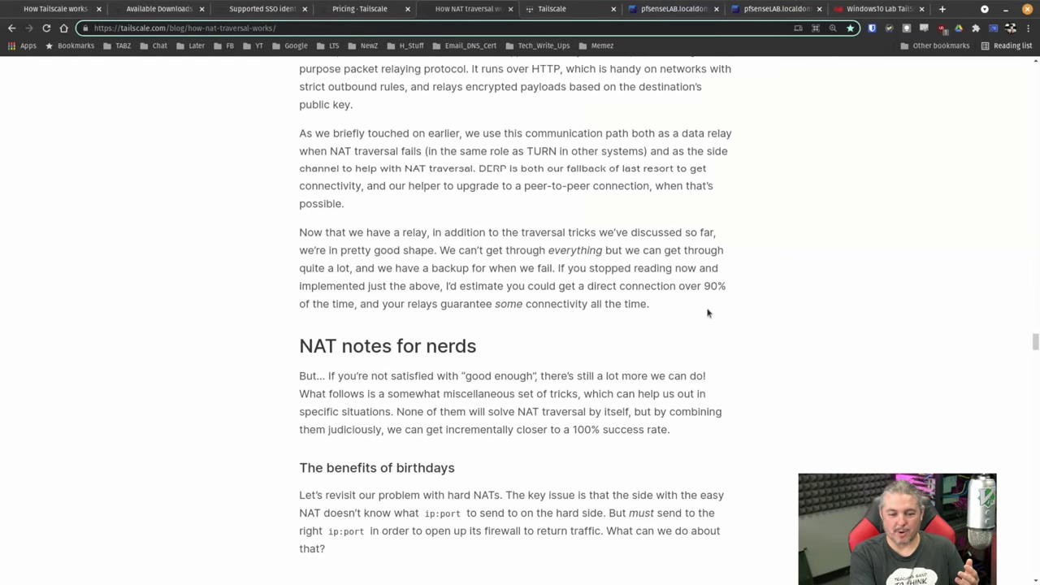
scroll(708, 314, "down", 8)
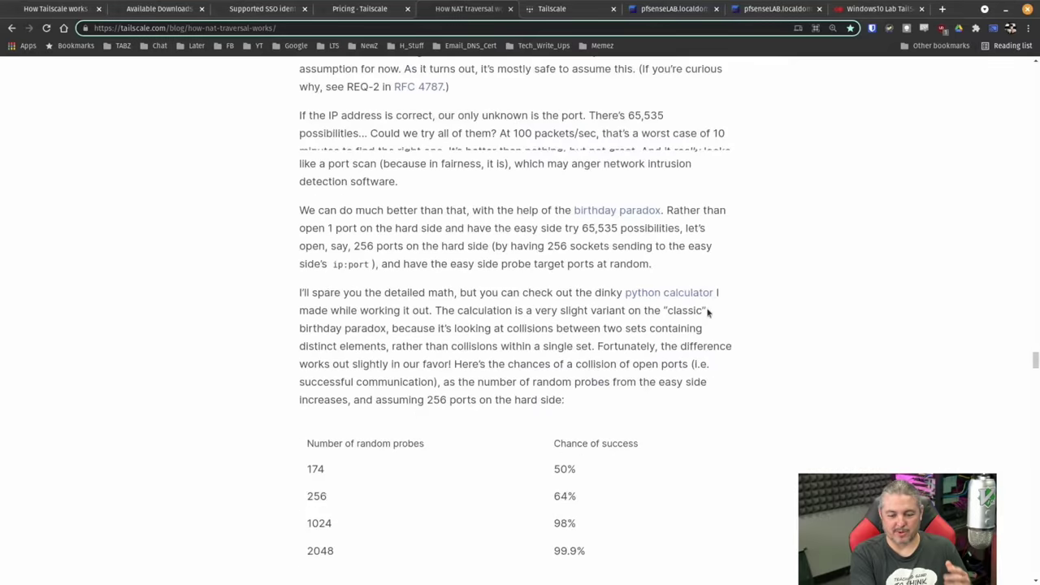
scroll(707, 314, "down", 1)
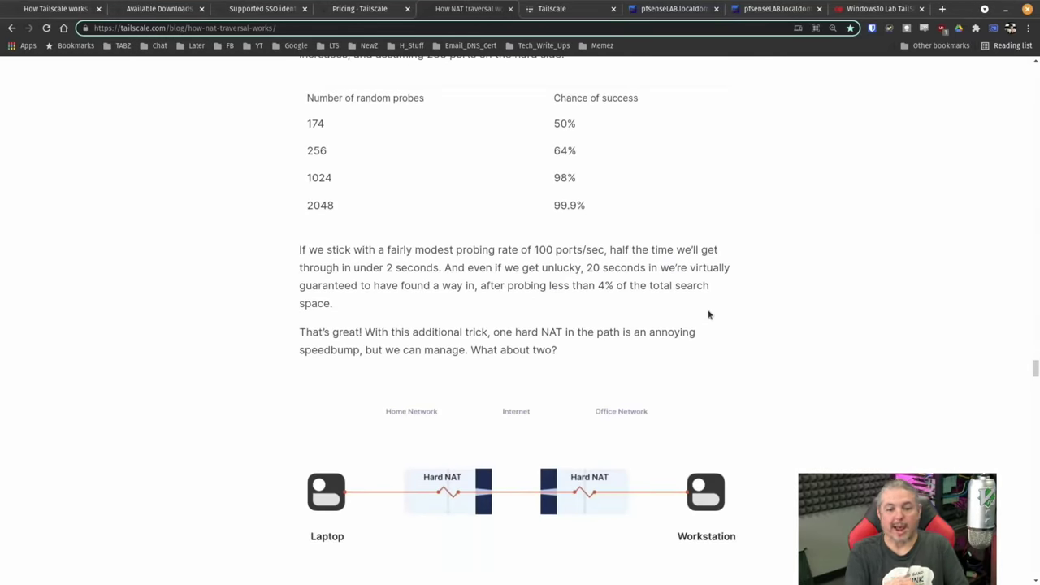
scroll(708, 314, "down", 8)
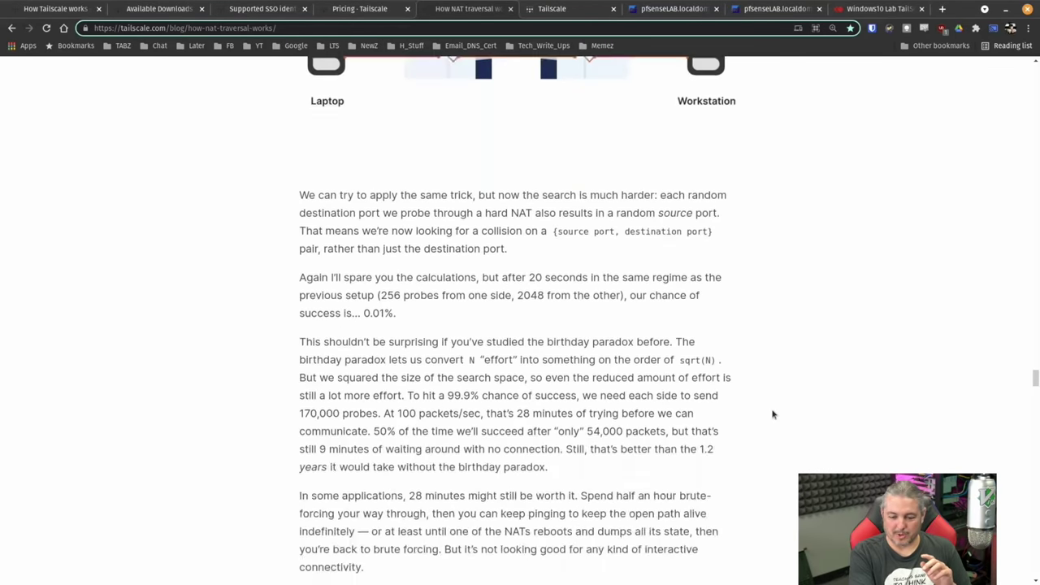
left_click_drag(1036, 381, 1035, 432)
scroll(866, 427, "down", 3)
scroll(584, 232, "down", 3)
scroll(584, 232, "down", 2)
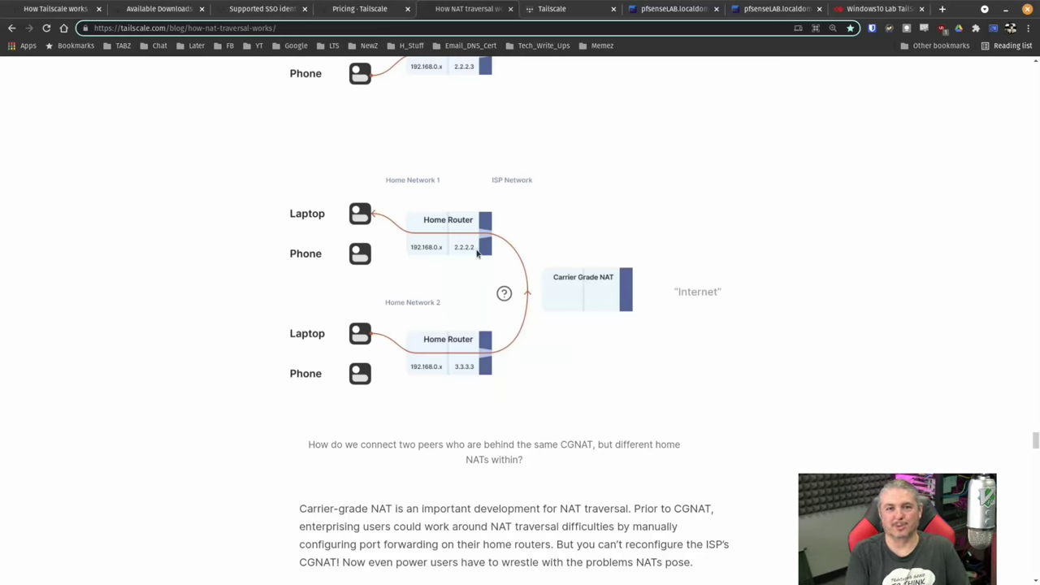
scroll(487, 236, "down", 2)
scroll(488, 236, "up", 1)
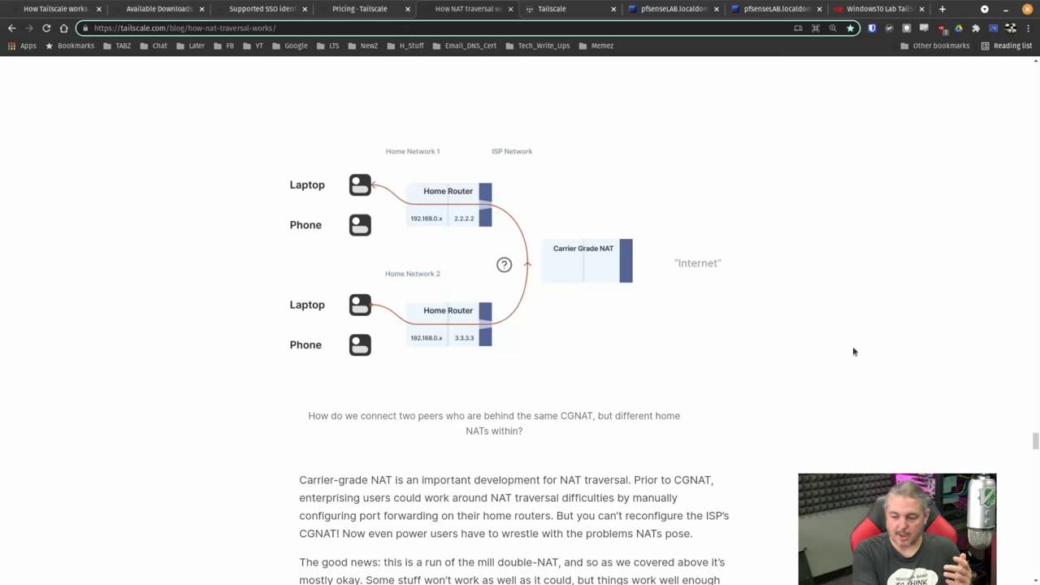
left_click_drag(1032, 442, 1032, 306)
Review the Personal, Team, Business and Enterprise plans and their feature tooltips, then open the SSO providers doc
left_click(367, 10)
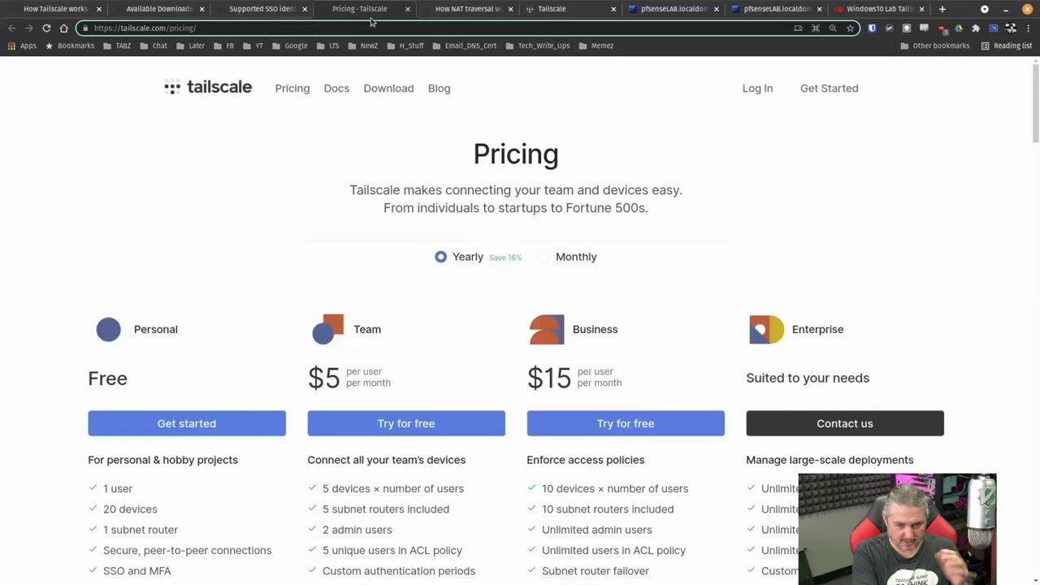
scroll(364, 111, "down", 1)
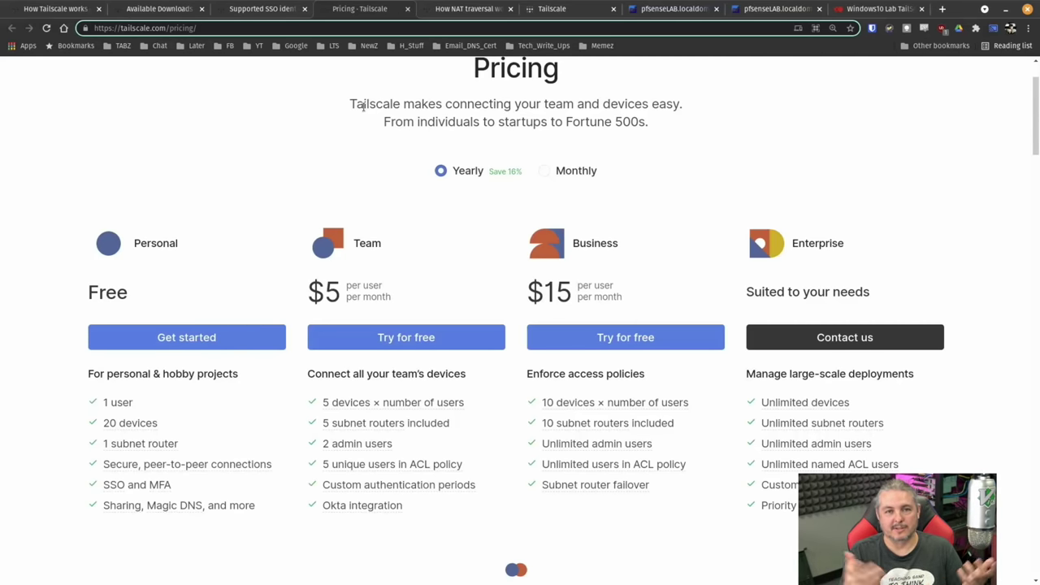
scroll(363, 106, "up", 2)
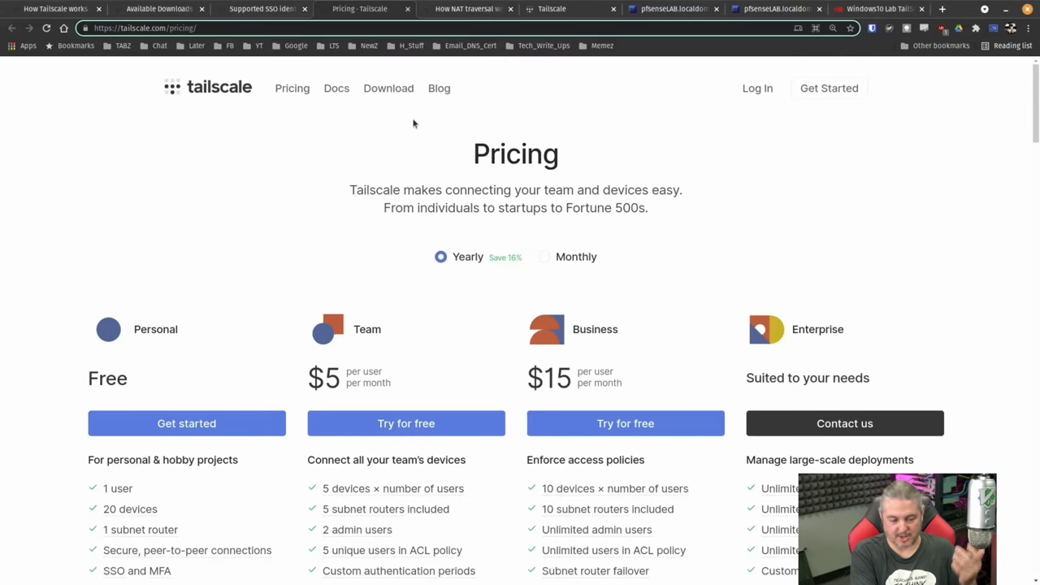
scroll(272, 163, "down", 2)
scroll(273, 164, "down", 2)
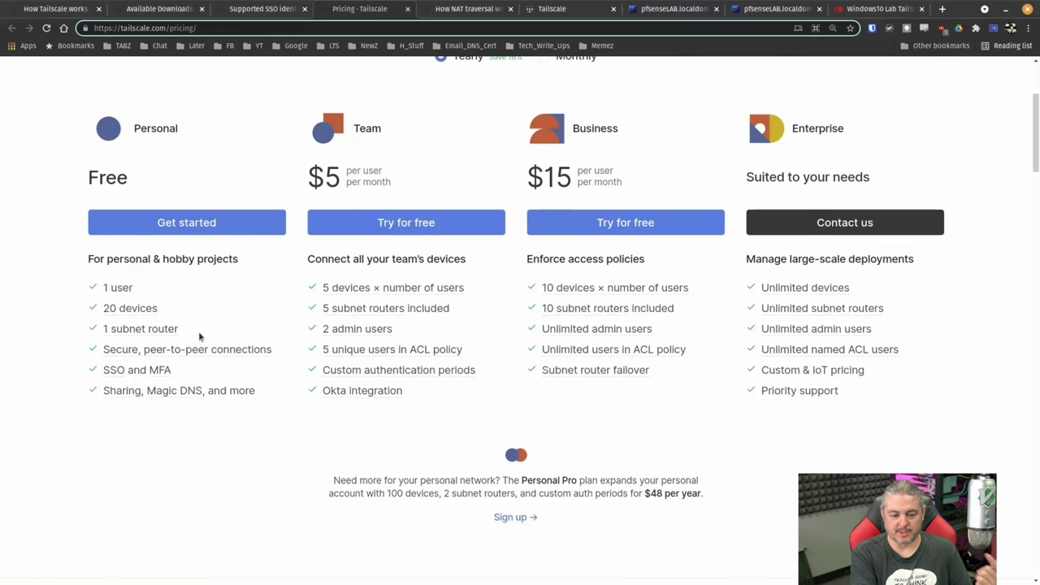
mouse_move(222, 347)
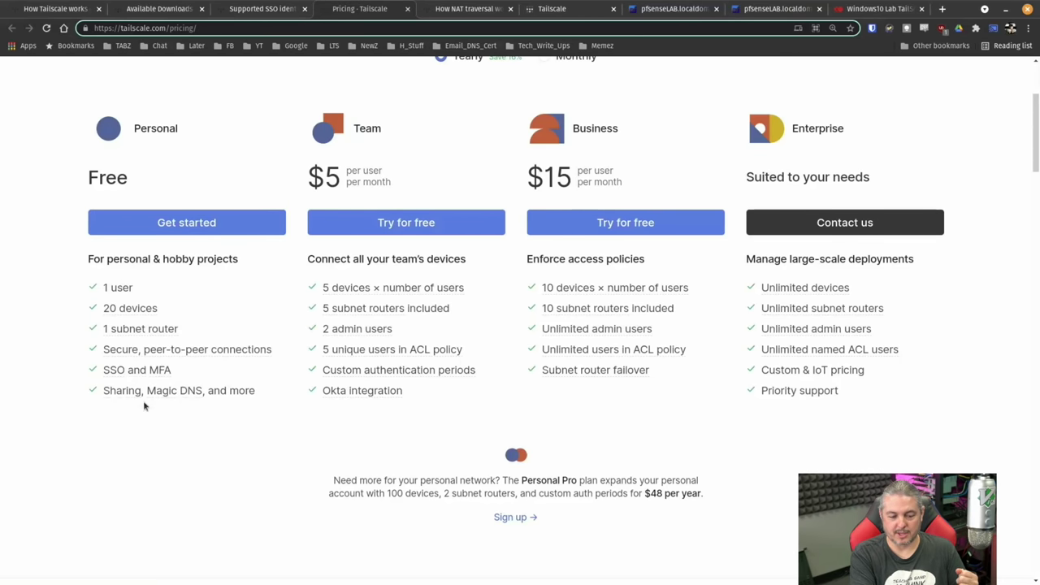
mouse_move(117, 382)
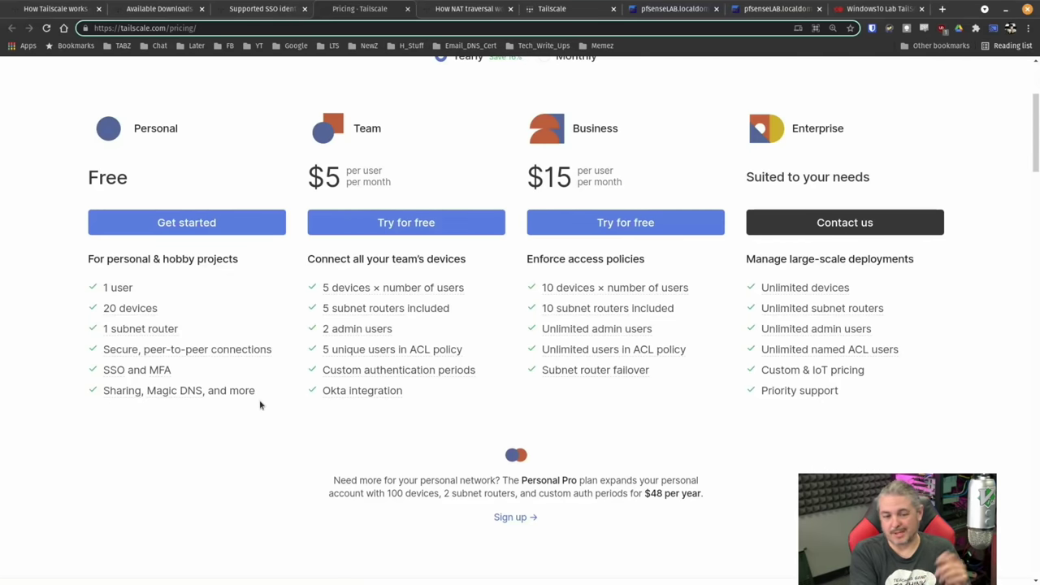
left_click(272, 9)
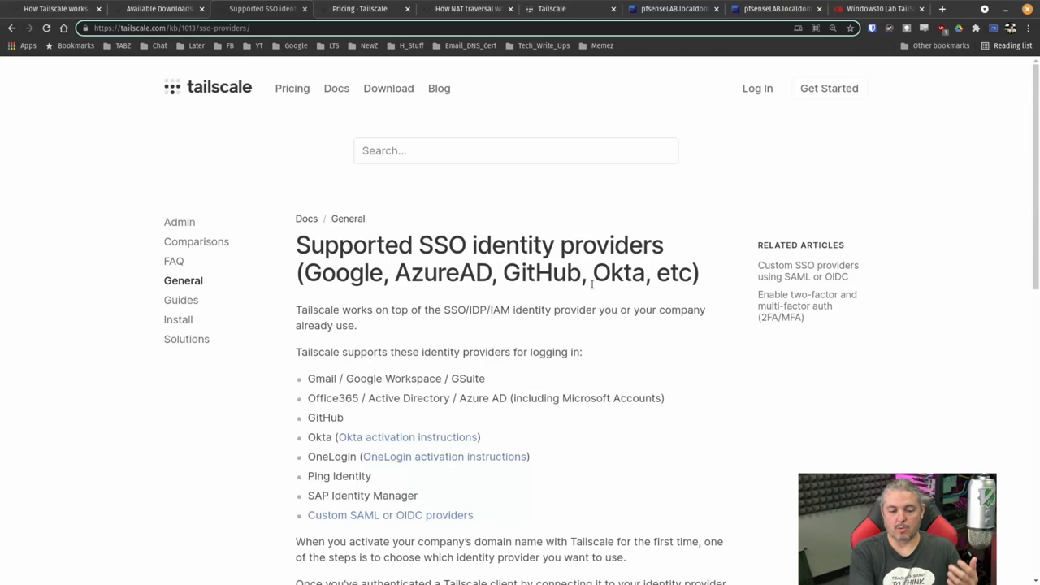
Scroll the SSO providers doc and highlight the note that Tailscale never handles authentication
scroll(681, 416, "down", 3)
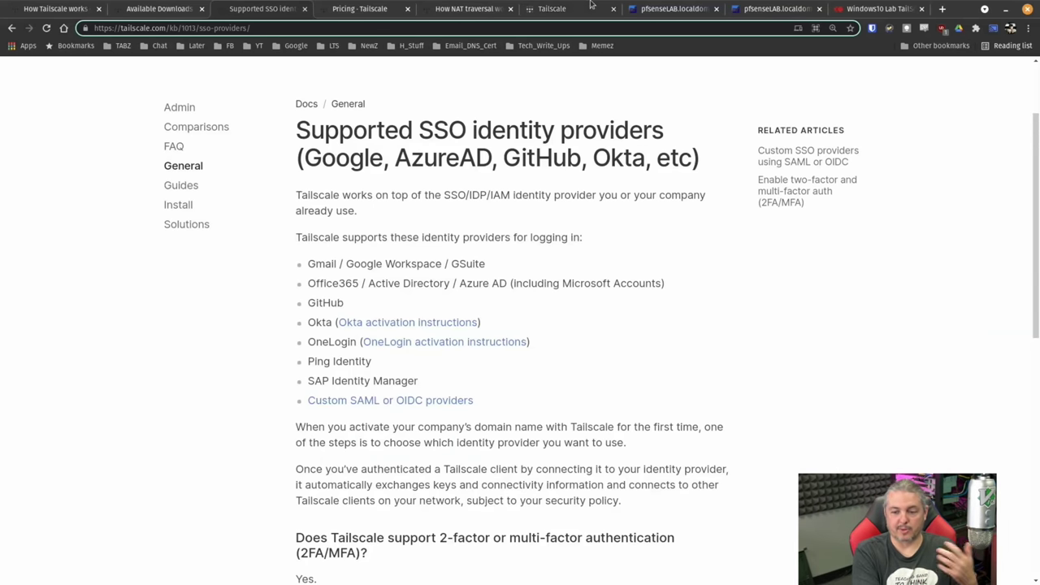
scroll(563, 301, "down", 2)
scroll(563, 301, "down", 5)
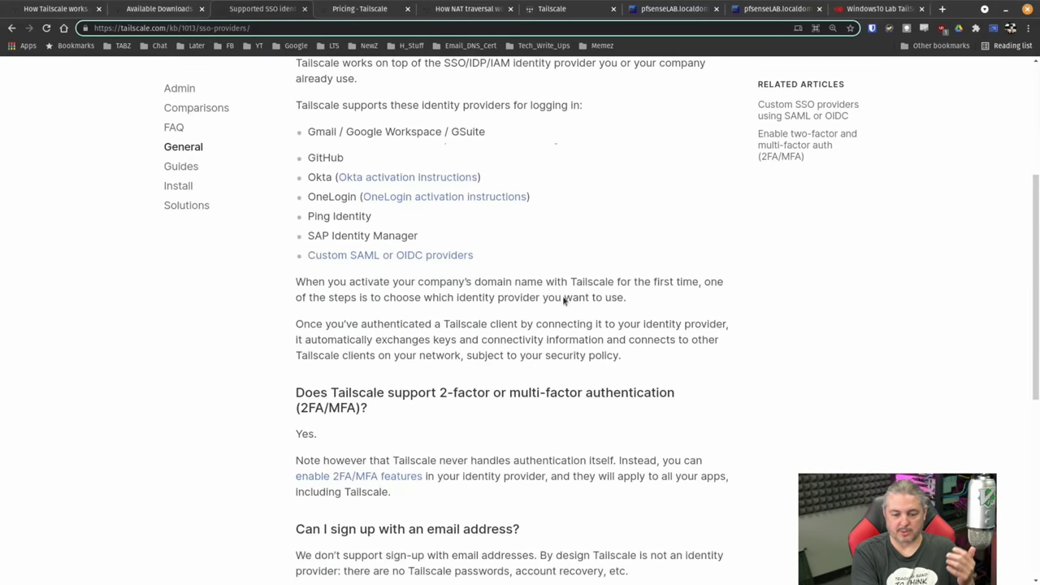
scroll(433, 291, "down", 2)
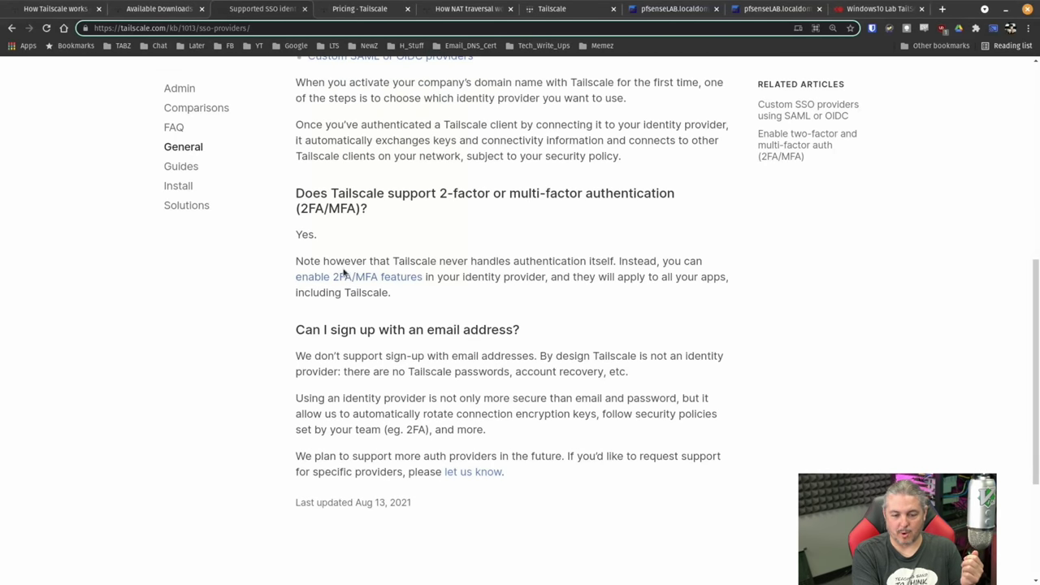
mouse_move(309, 261)
left_mouse_down()
mouse_move(613, 261)
mouse_move(696, 276)
mouse_move(311, 279)
left_mouse_up()
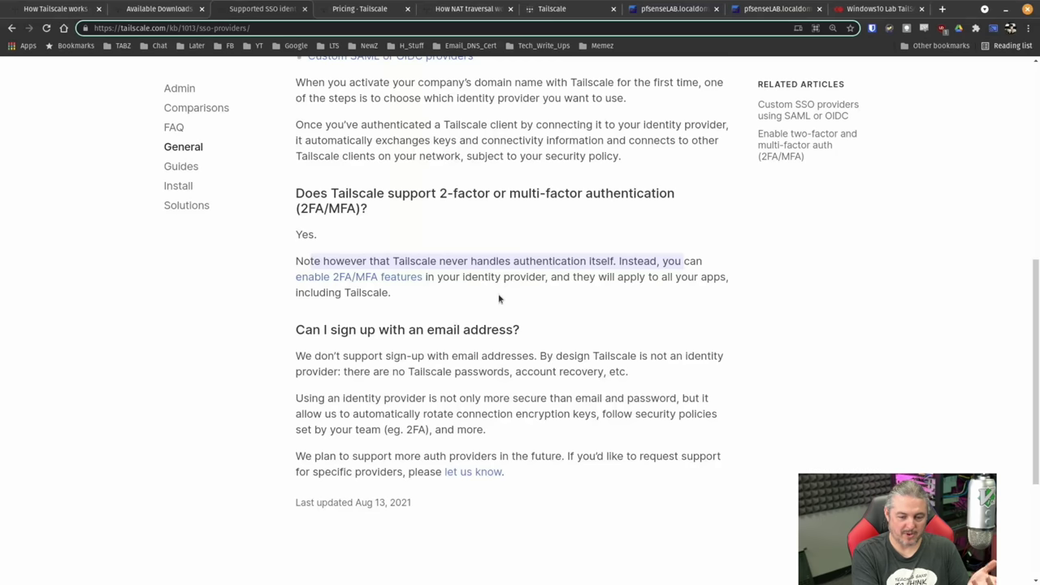
Highlight the sentence about no email sign-up, then switch to the Available Downloads page
scroll(499, 297, "down", 3)
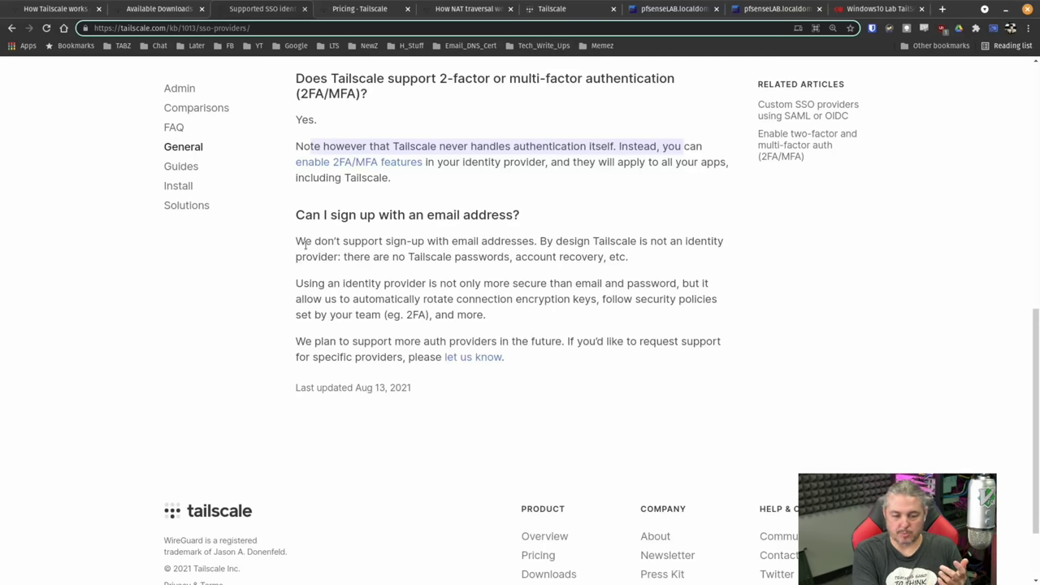
left_click_drag(298, 242, 632, 260)
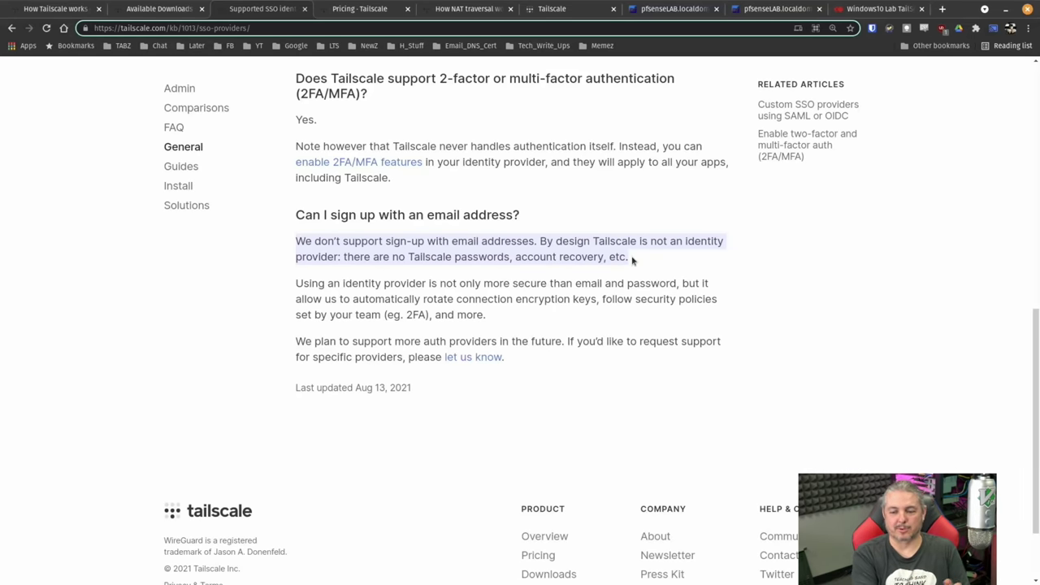
left_click_drag(1037, 384, 1038, 157)
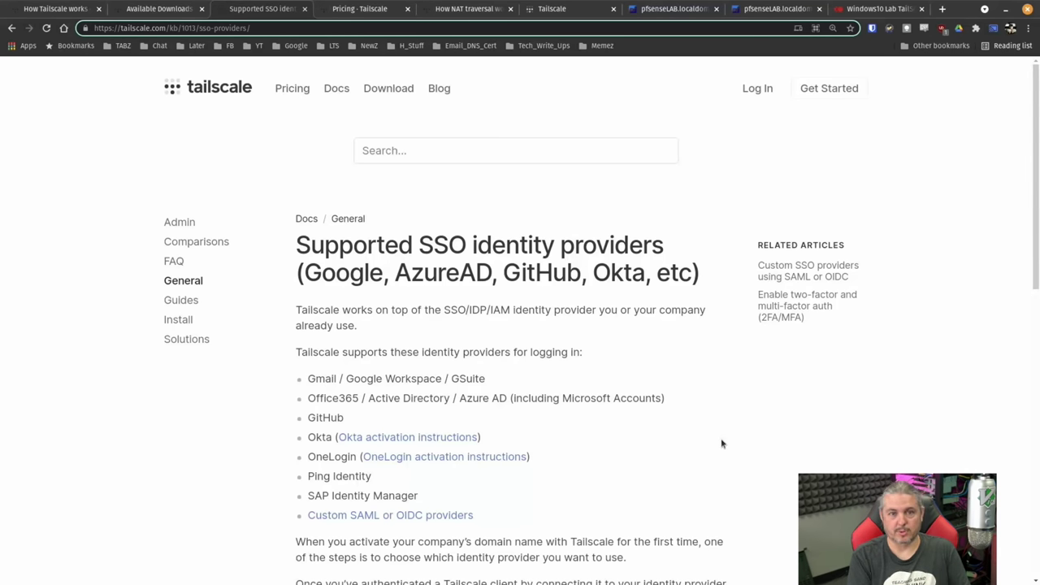
key("ctrl+shift+Tab")
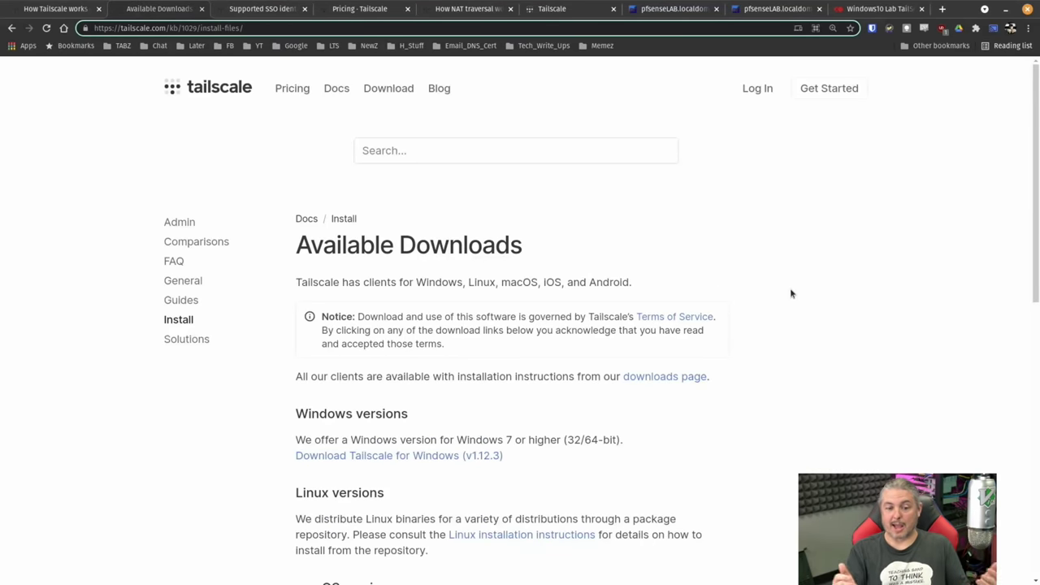
Highlight the sentence listing supported client platforms and open the Linux installation instructions
triple_click(472, 284)
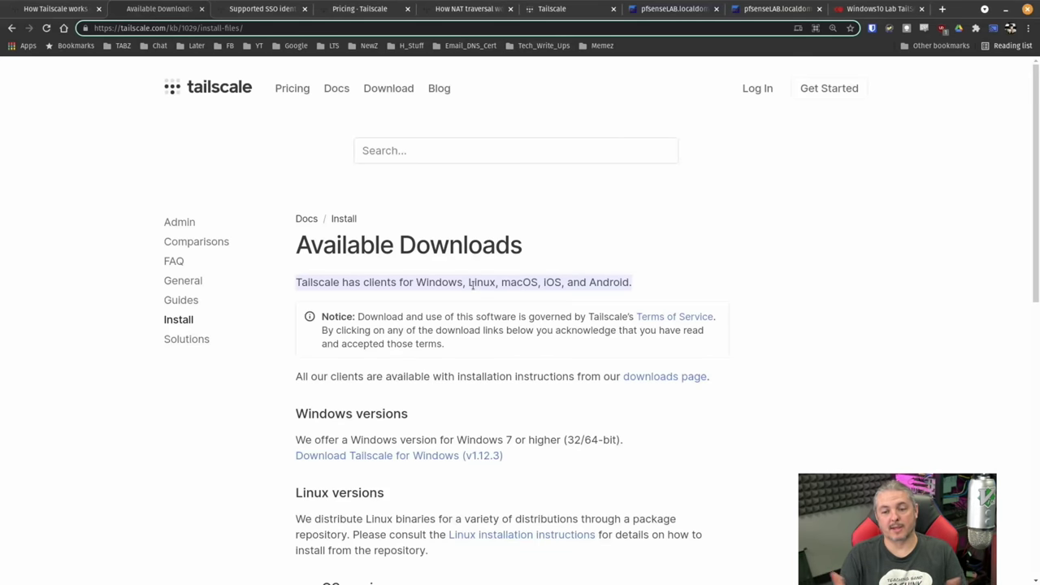
scroll(472, 284, "down", 6)
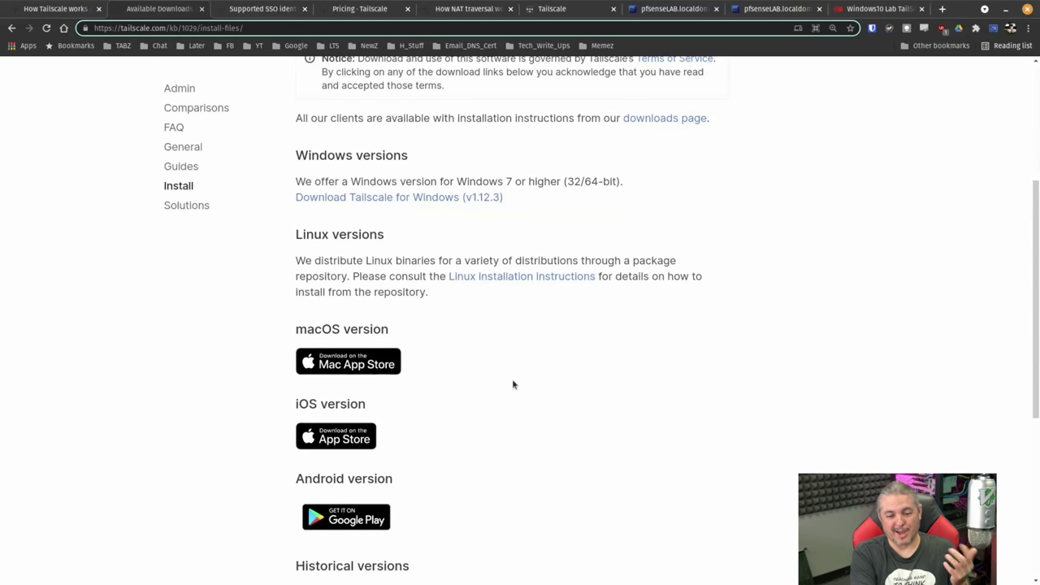
left_click(539, 277)
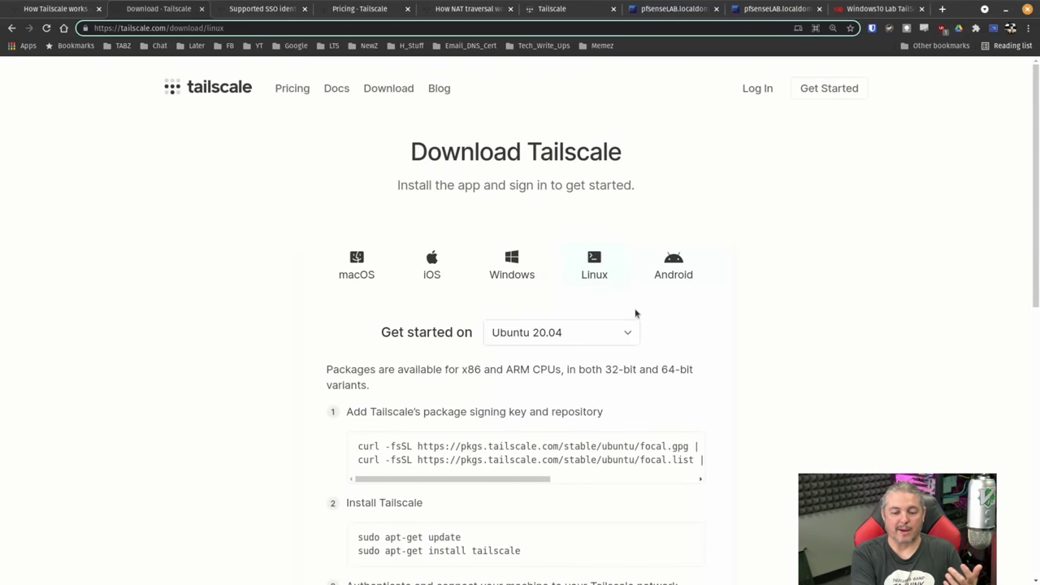
Show the Raspberry Pi install instructions and highlight the 32-bit and 64-bit variants note
scroll(807, 300, "down", 2)
left_click(554, 239)
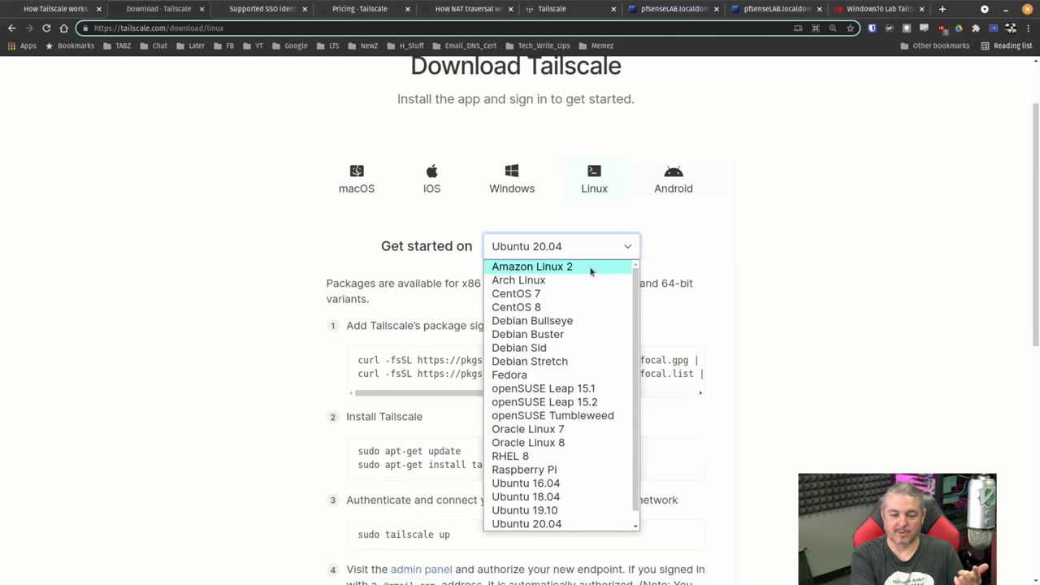
scroll(583, 270, "down", 1)
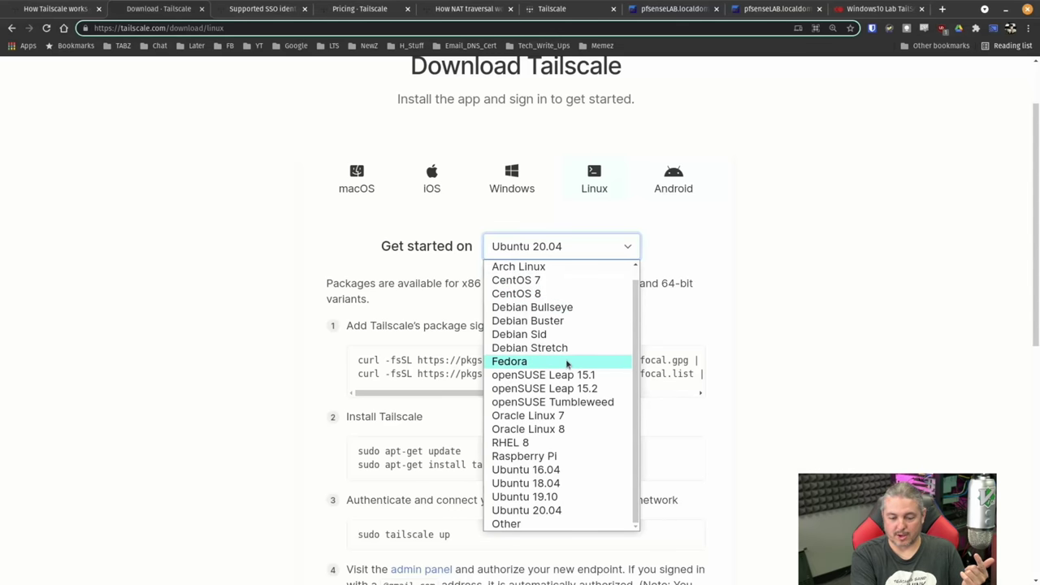
left_click(565, 457)
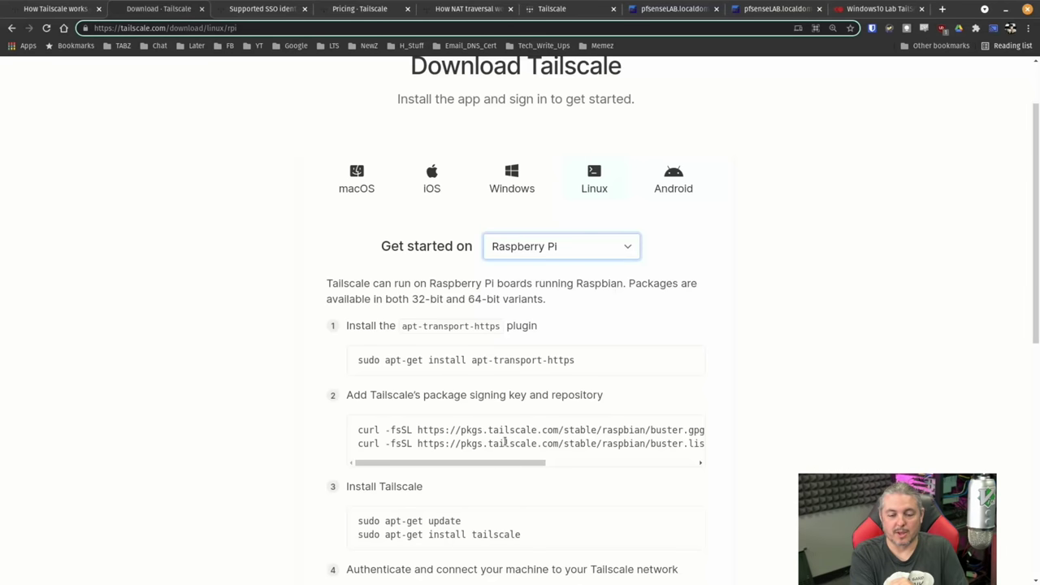
scroll(505, 442, "down", 5)
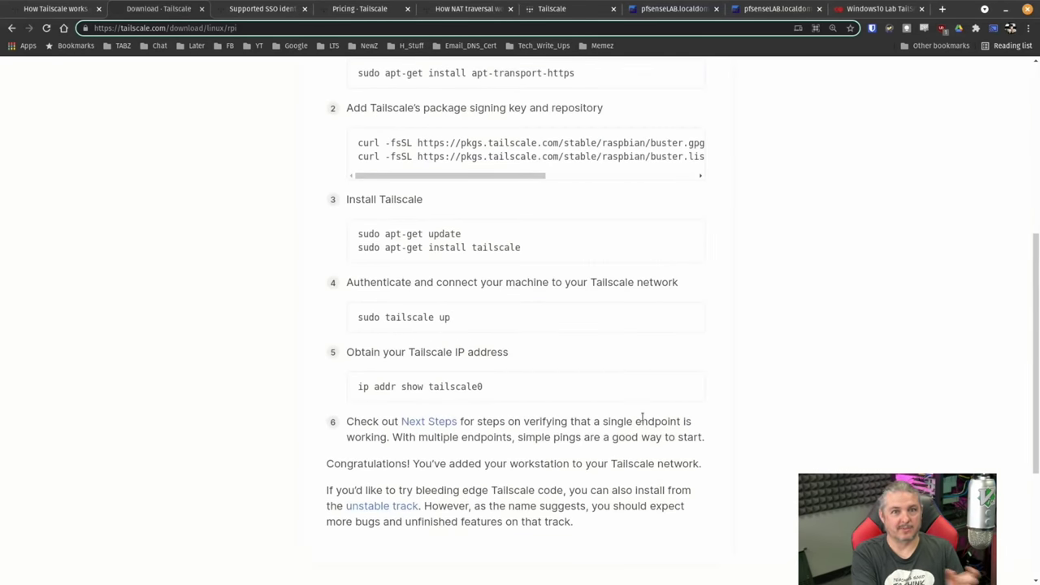
scroll(641, 419, "up", 6)
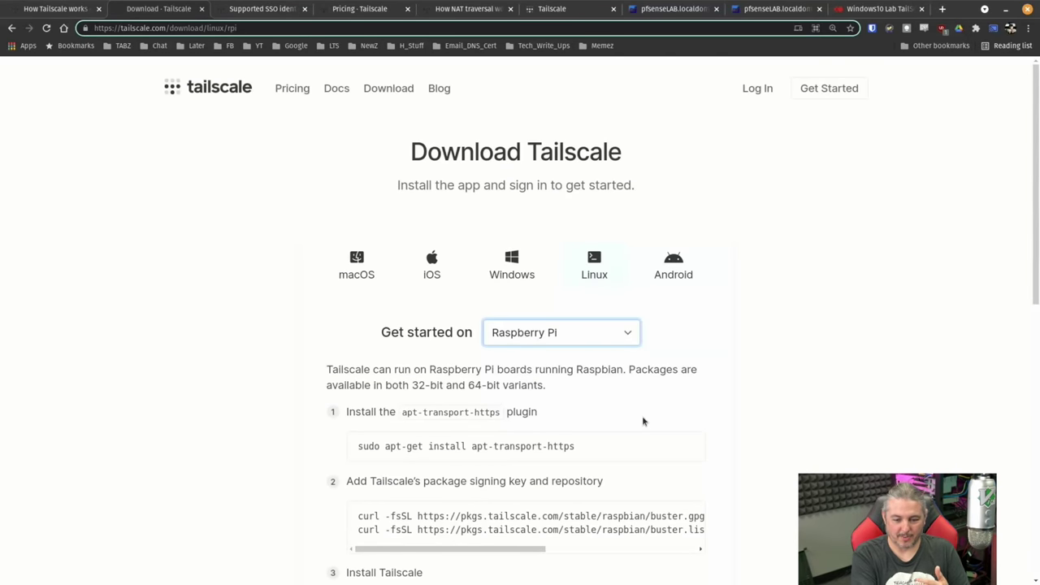
left_click_drag(411, 387, 591, 398)
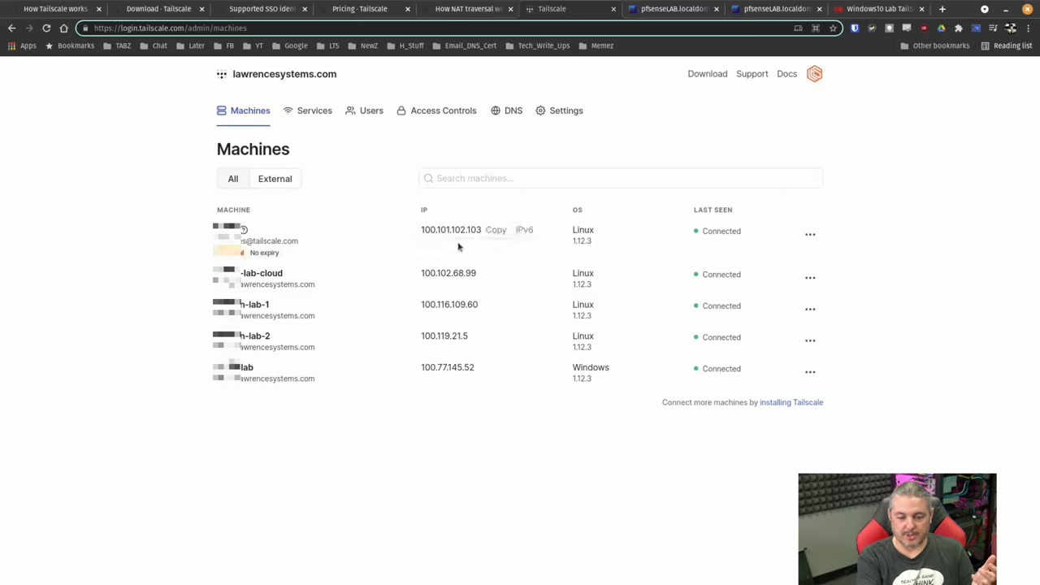
Filter the machines to External and back to All, then open and dismiss the Windows machine's actions menu
mouse_move(460, 336)
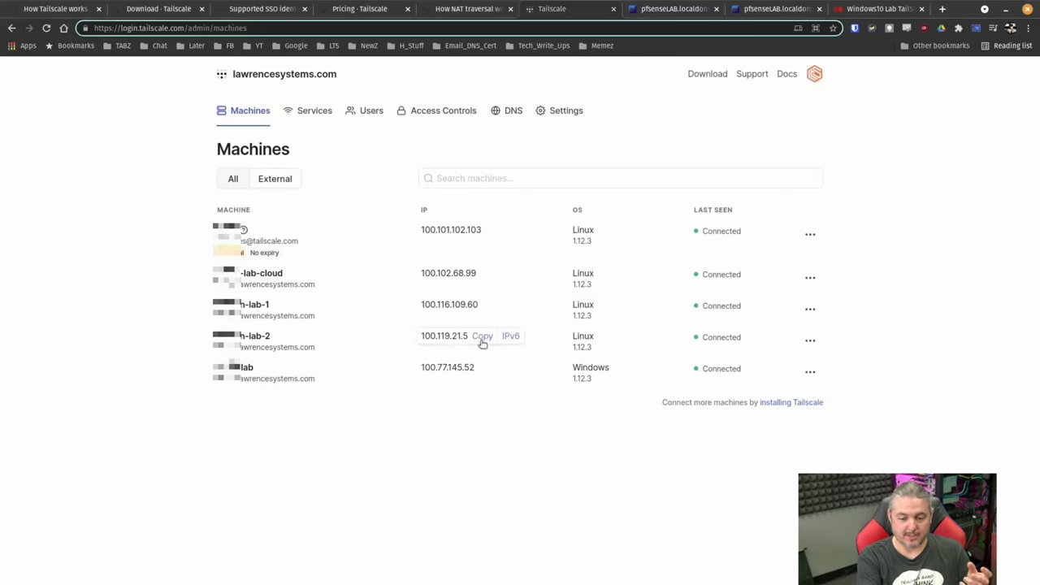
mouse_move(487, 311)
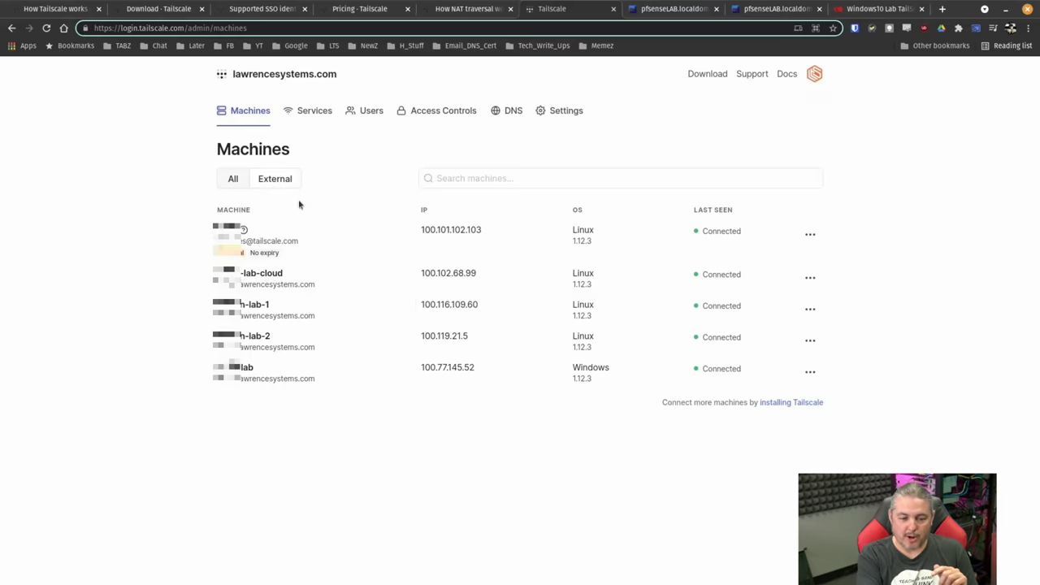
left_click(275, 179)
left_click(237, 180)
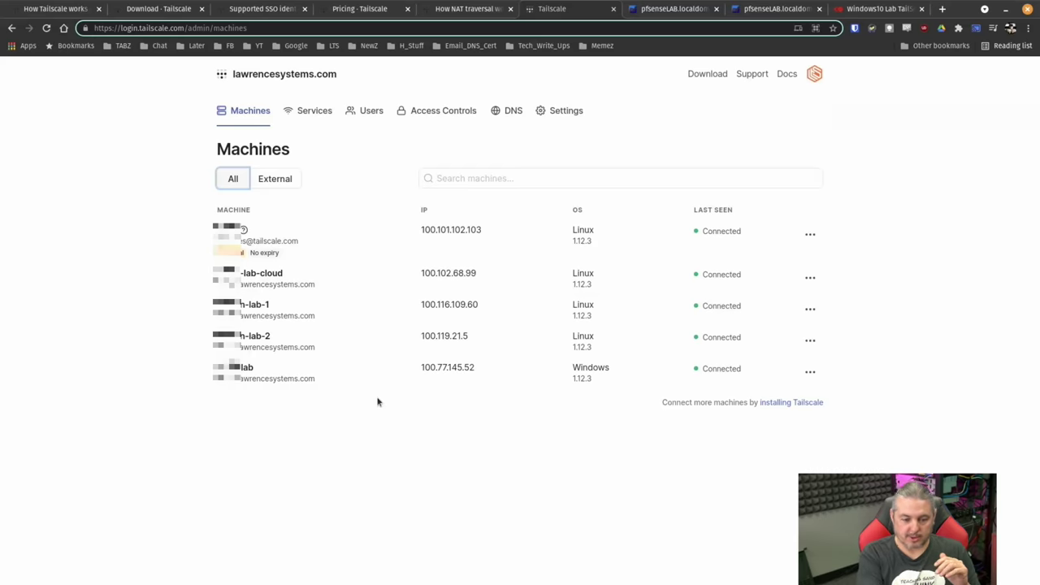
mouse_move(443, 233)
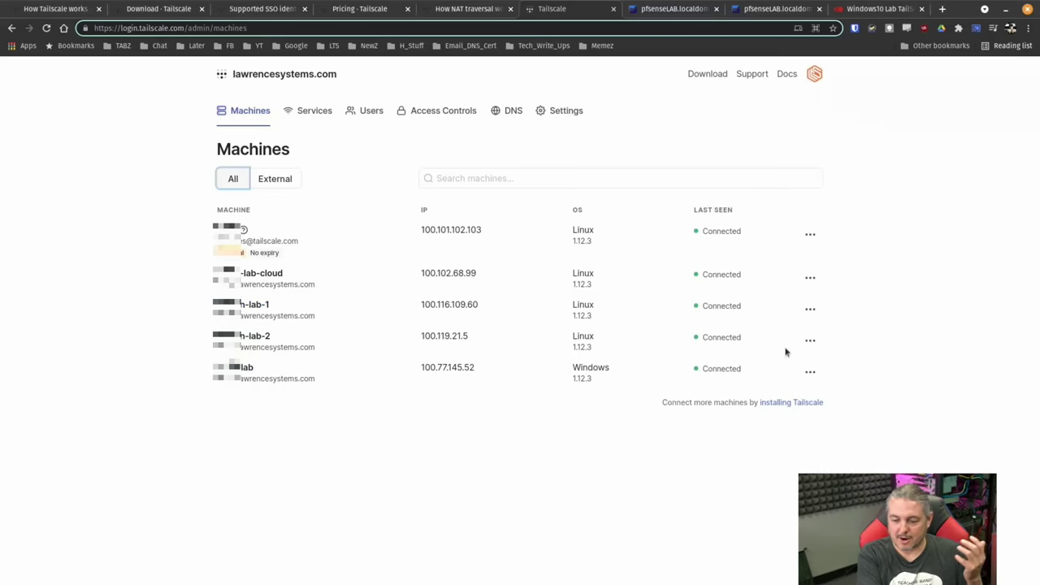
left_click(809, 374)
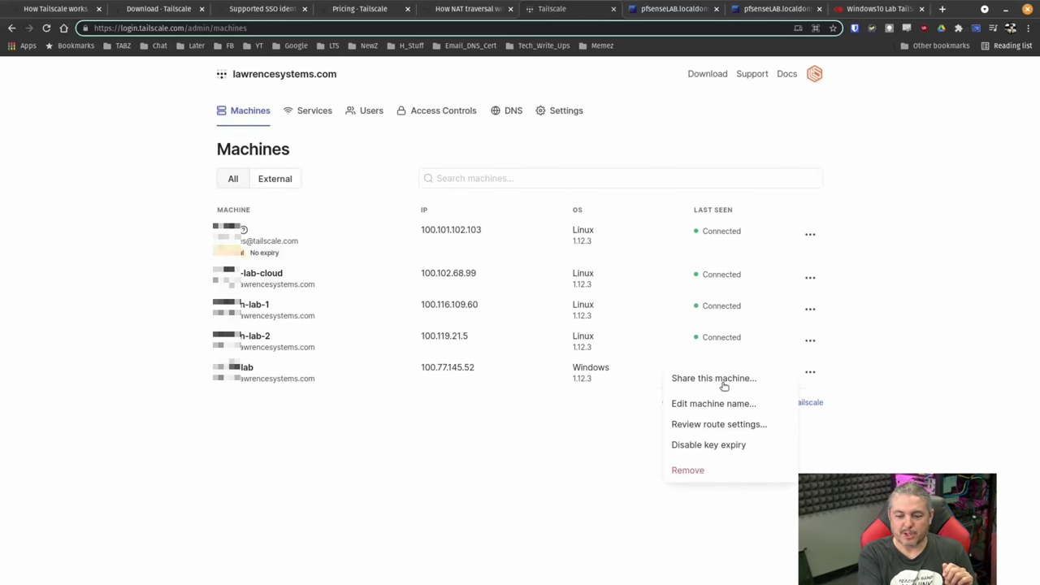
left_click(548, 495)
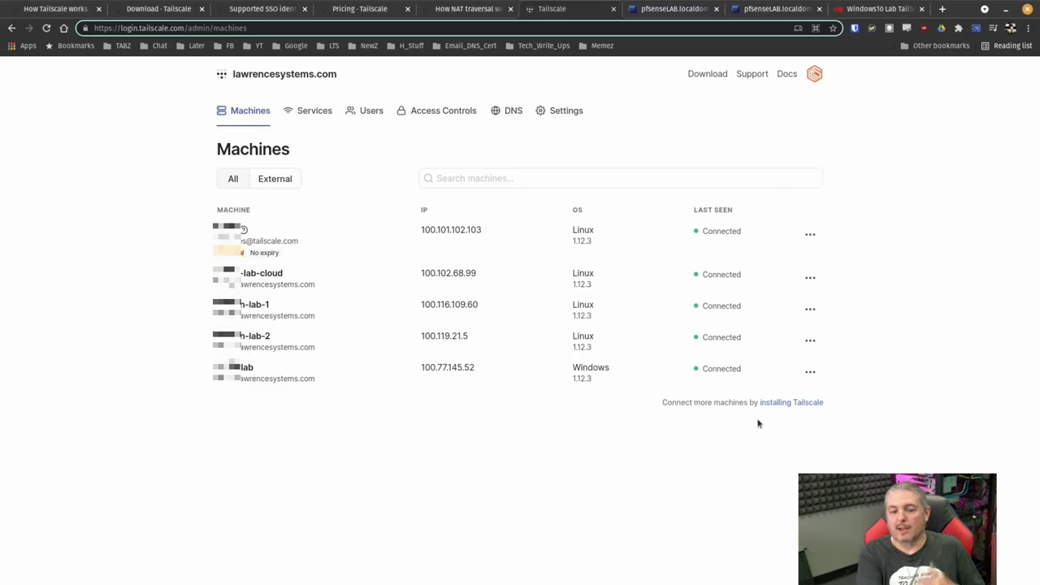
Browse the Services list of running network services, then bring up the Access Controls policy
left_click(299, 114)
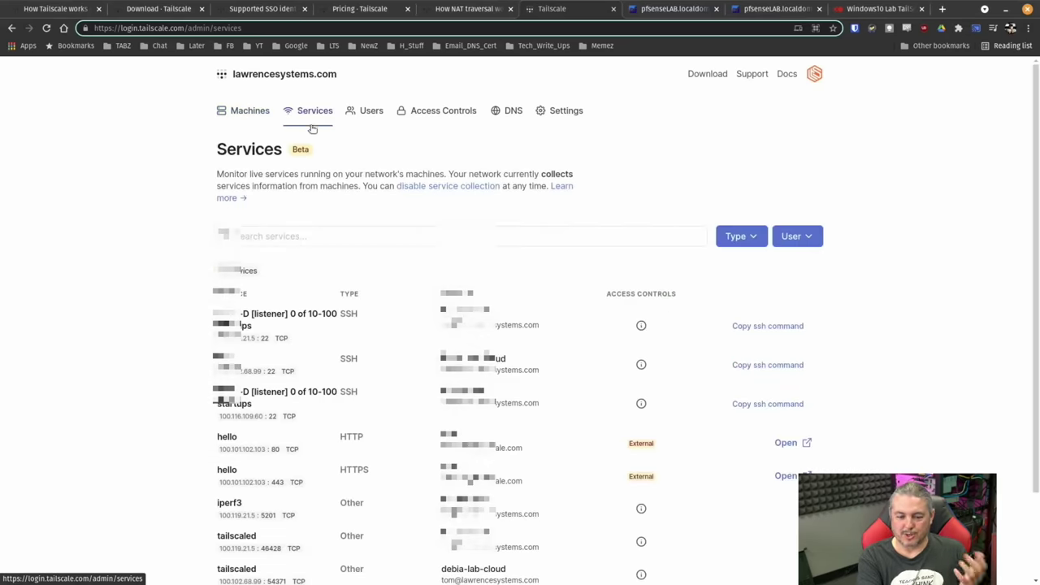
scroll(570, 344, "down", 2)
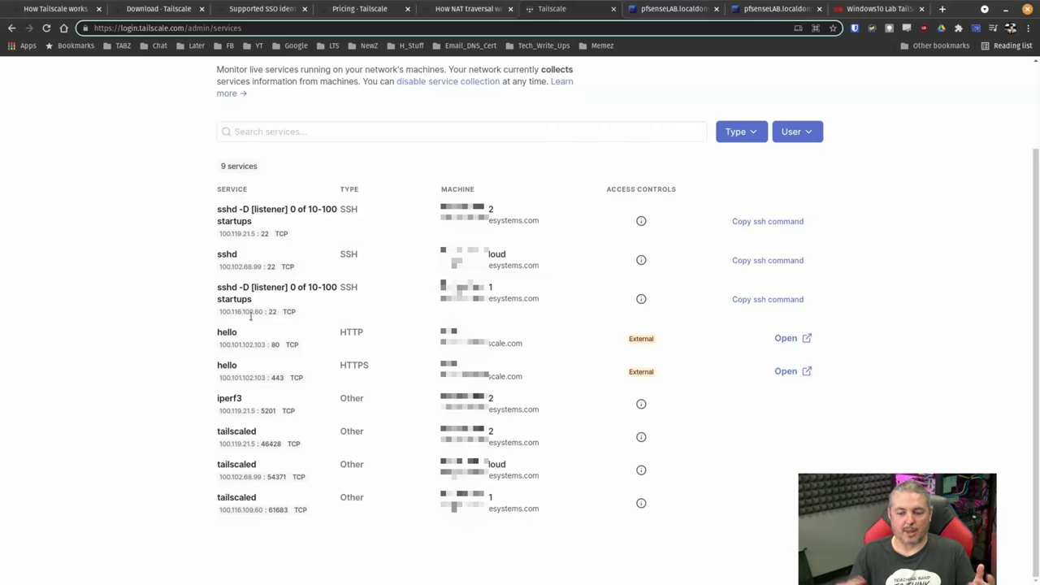
mouse_move(758, 223)
scroll(211, 256, "up", 3)
left_click(425, 121)
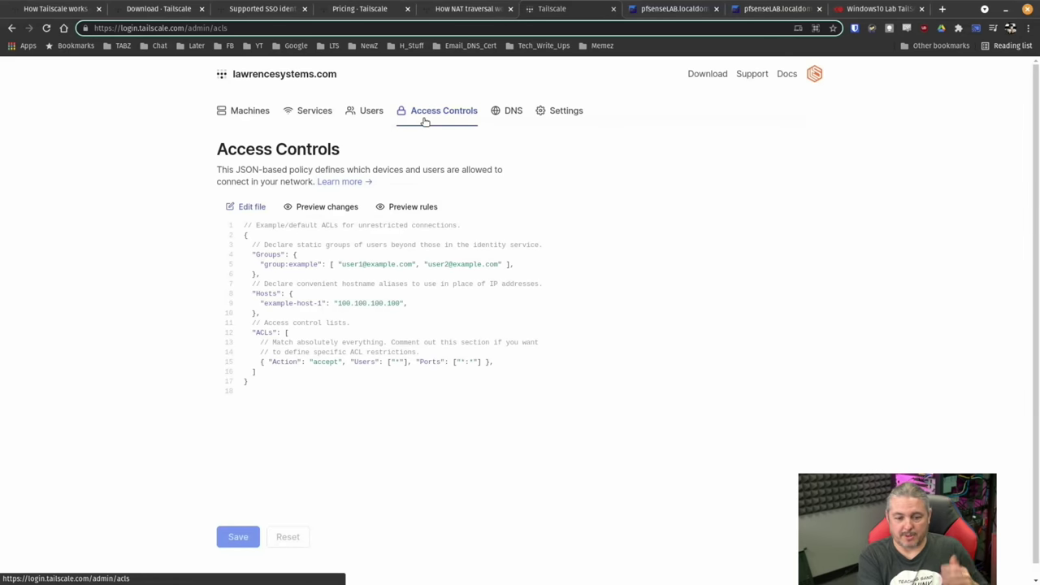
Read through the ACL documentation in a new tab, then return to the Access Controls policy
middle_click(344, 184)
left_click(582, 7)
scroll(500, 363, "down", 10)
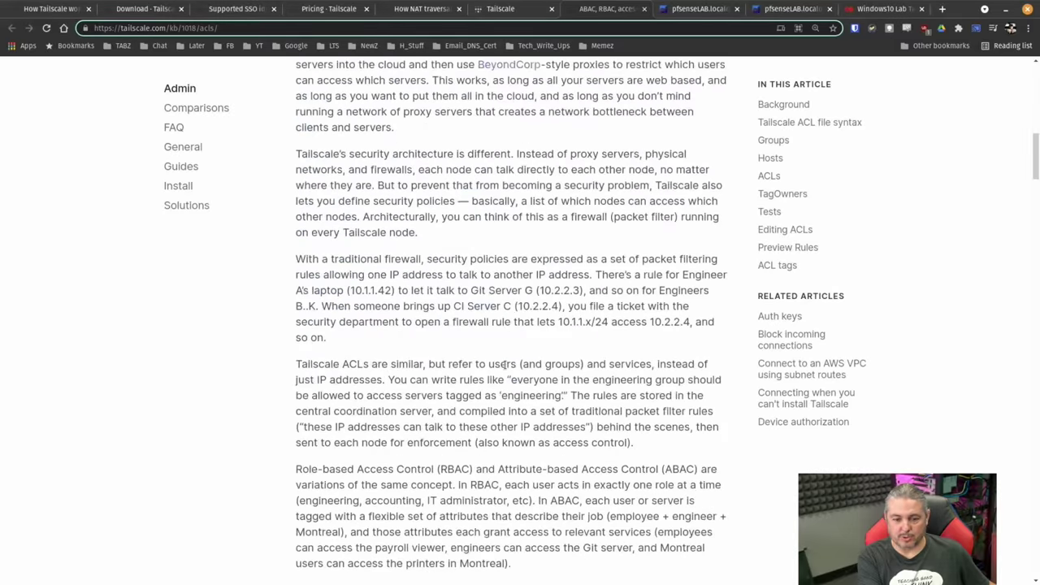
scroll(504, 365, "down", 15)
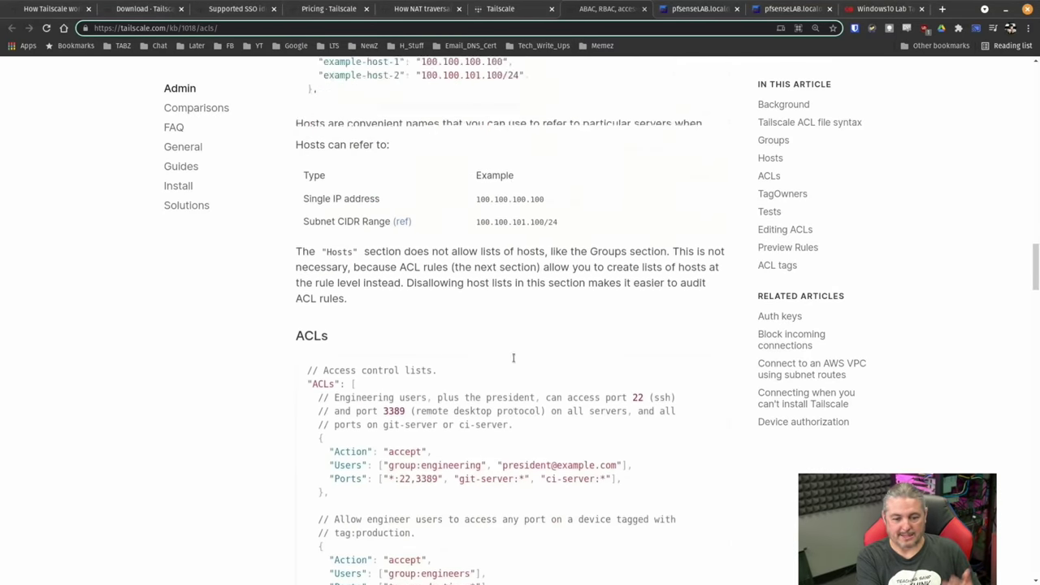
scroll(514, 357, "down", 12)
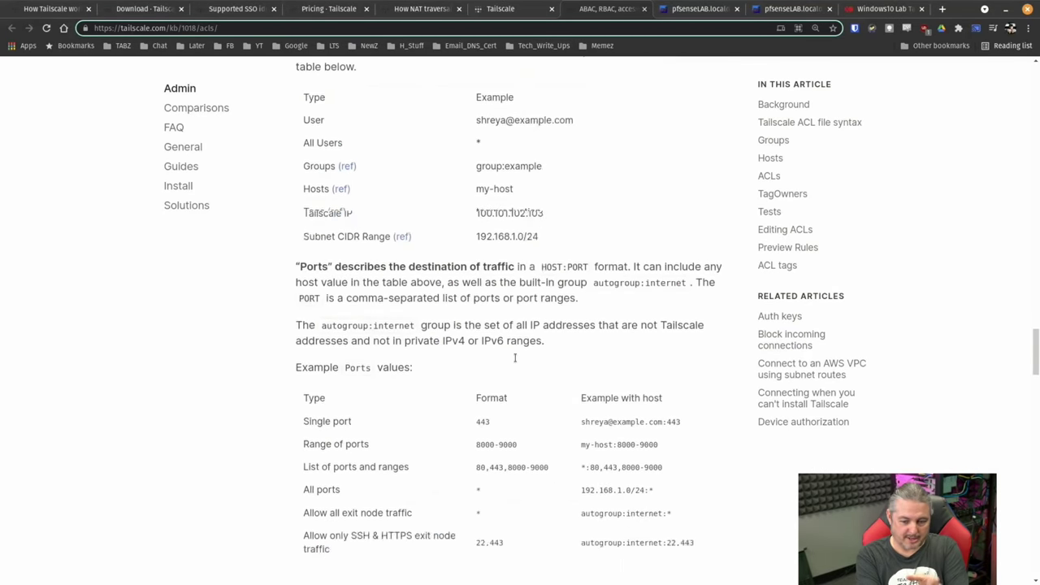
scroll(514, 357, "down", 15)
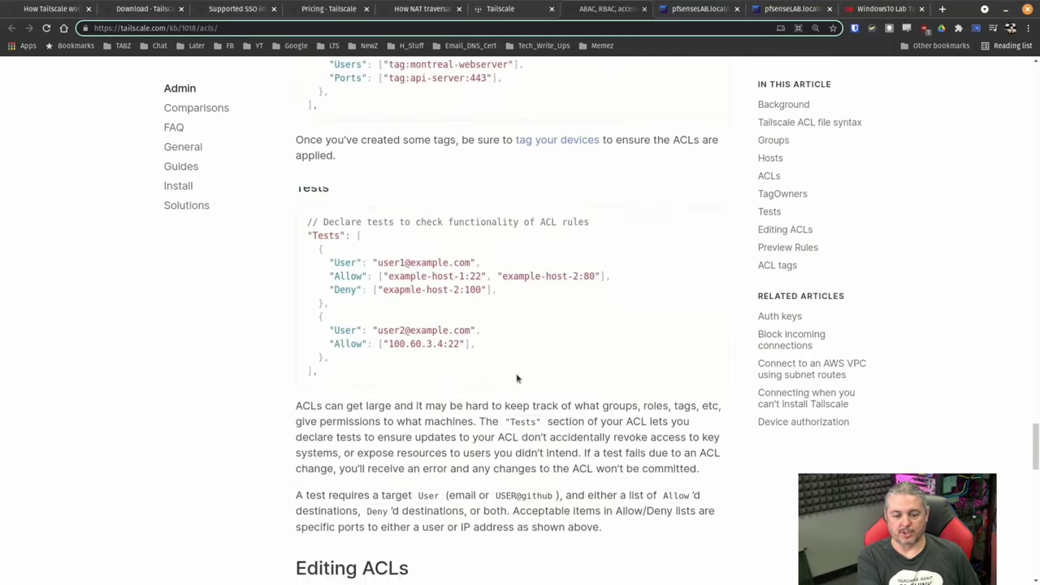
scroll(517, 378, "down", 8)
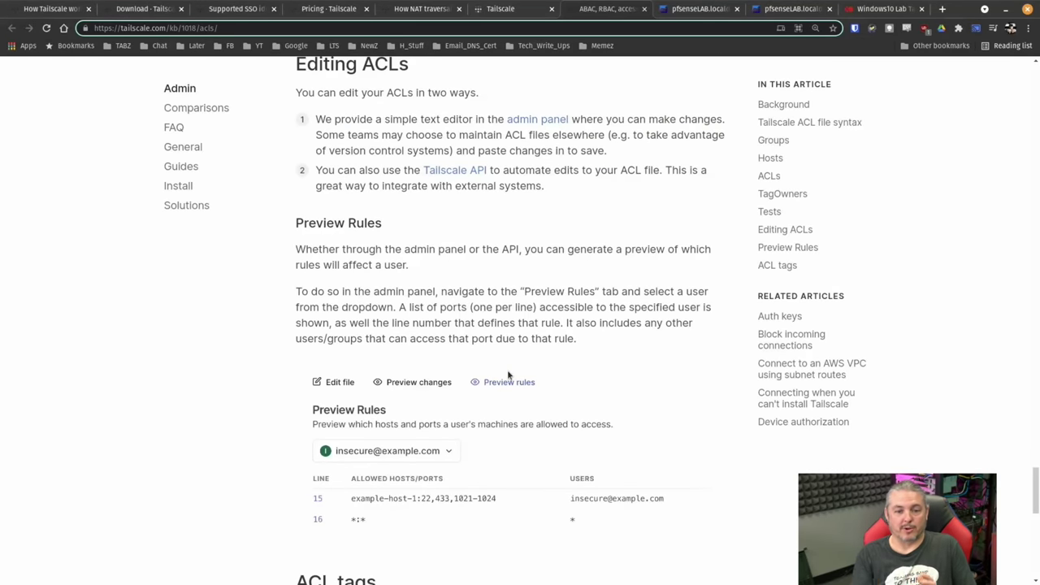
left_click(513, 7)
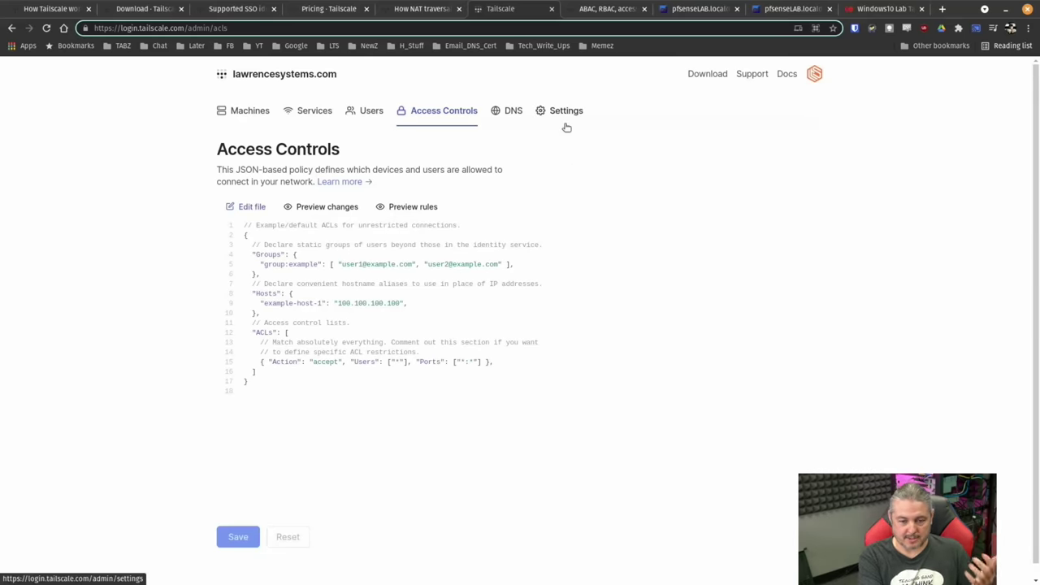
Open the tailnet's DNS settings, then switch to the TailScale_Demo.drawio lab diagram
left_click(515, 120)
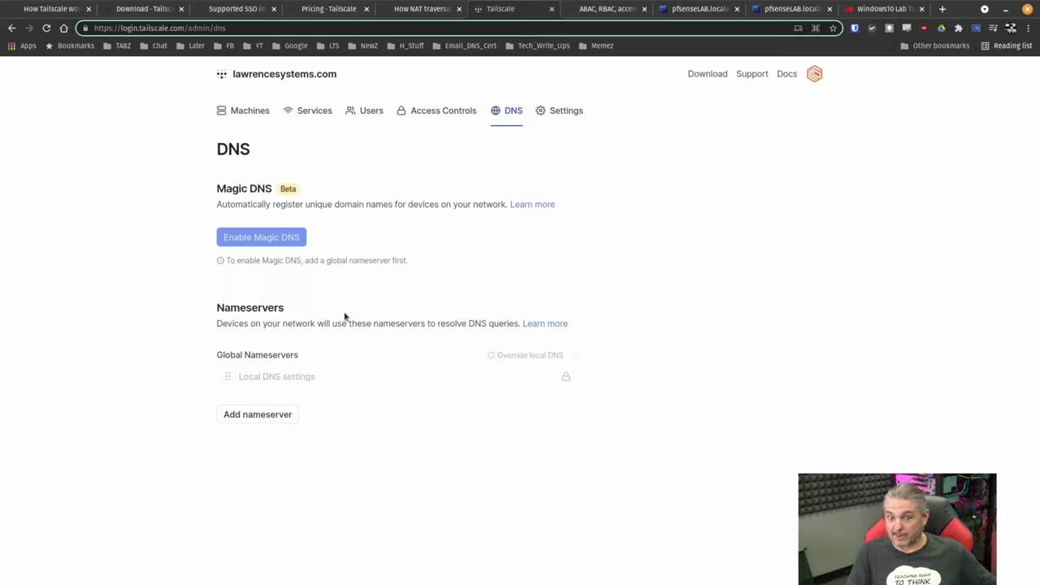
key("alt+Tab")
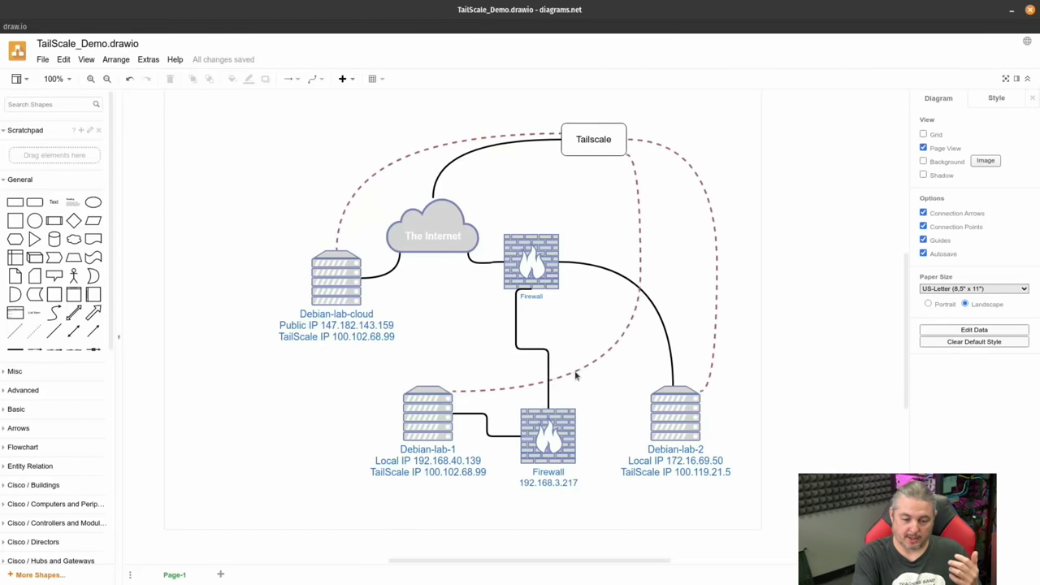
left_click(317, 272)
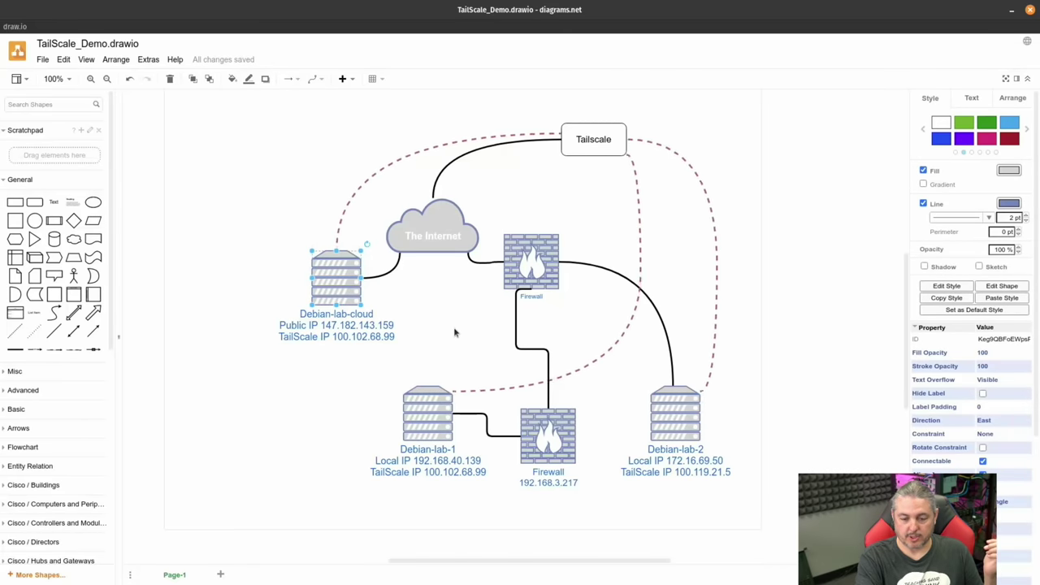
left_click(414, 230)
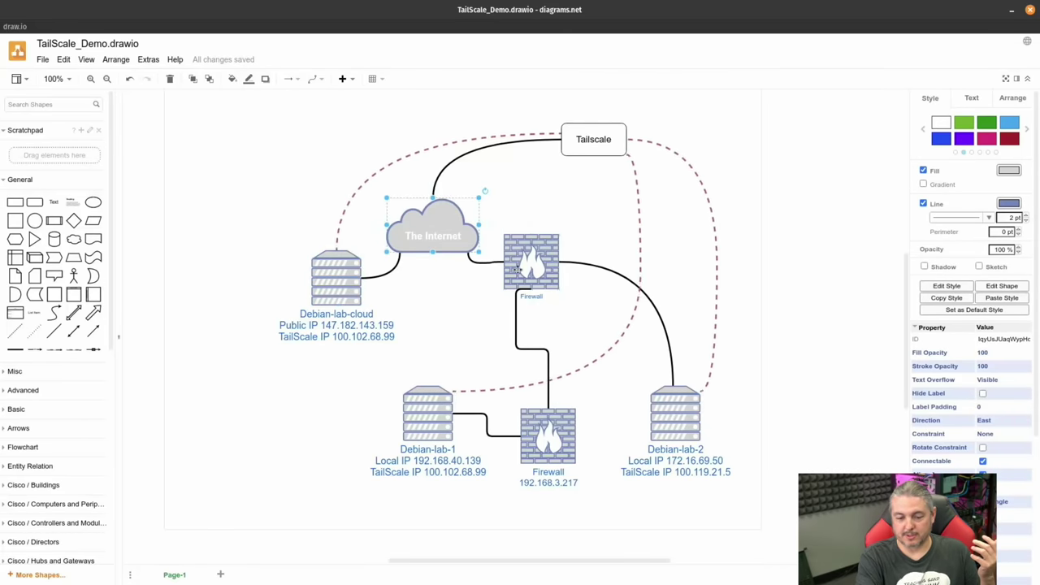
left_click(529, 260)
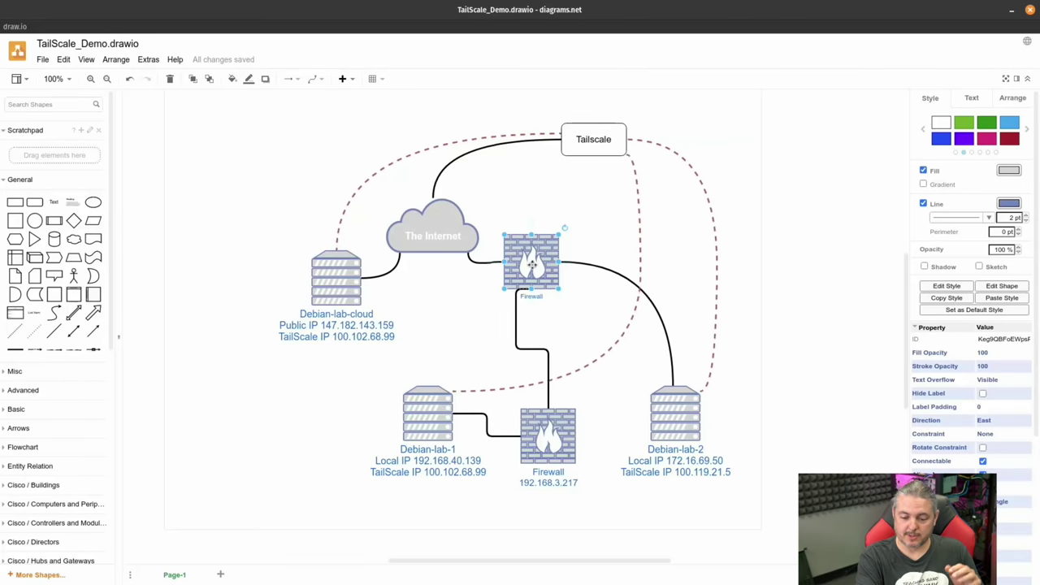
left_click(547, 434)
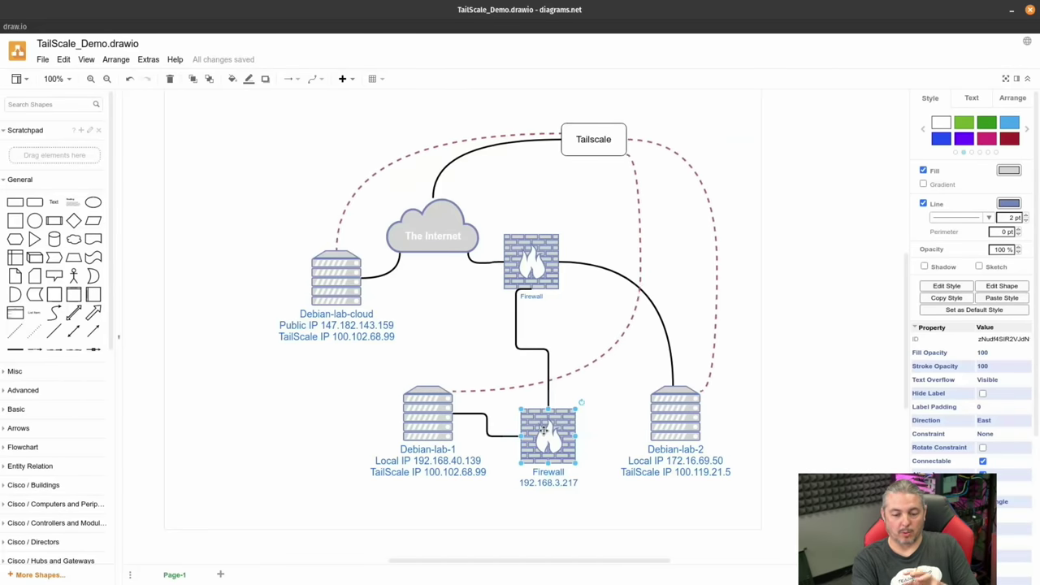
left_click(534, 270)
left_click(429, 415)
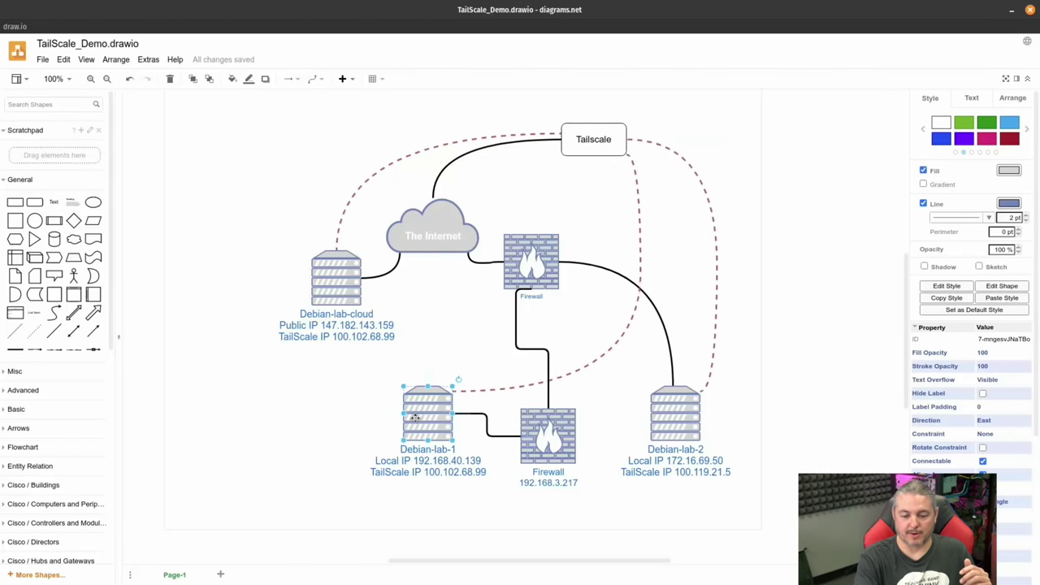
left_click(664, 420)
left_click(535, 445)
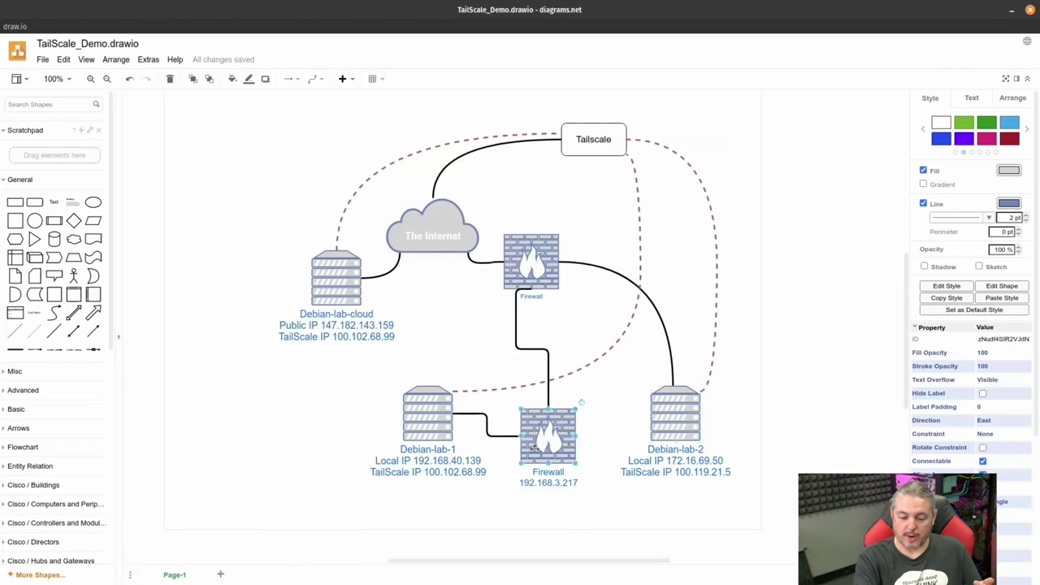
left_click(684, 417)
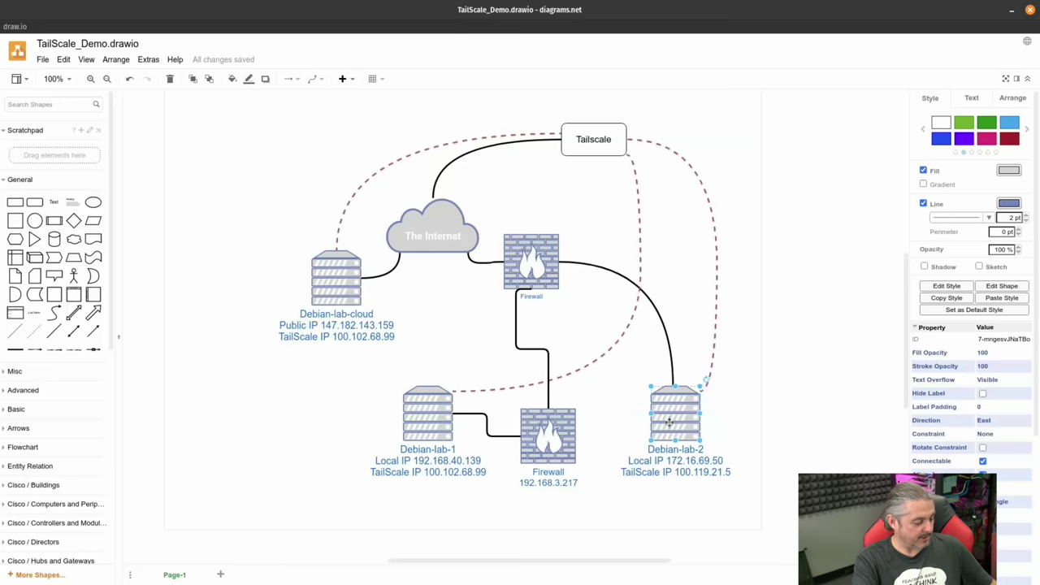
Redo the green dashed loop beneath the lower firewall, then select Debian-lab-1 and Debian-lab-2
key("ctrl+z")
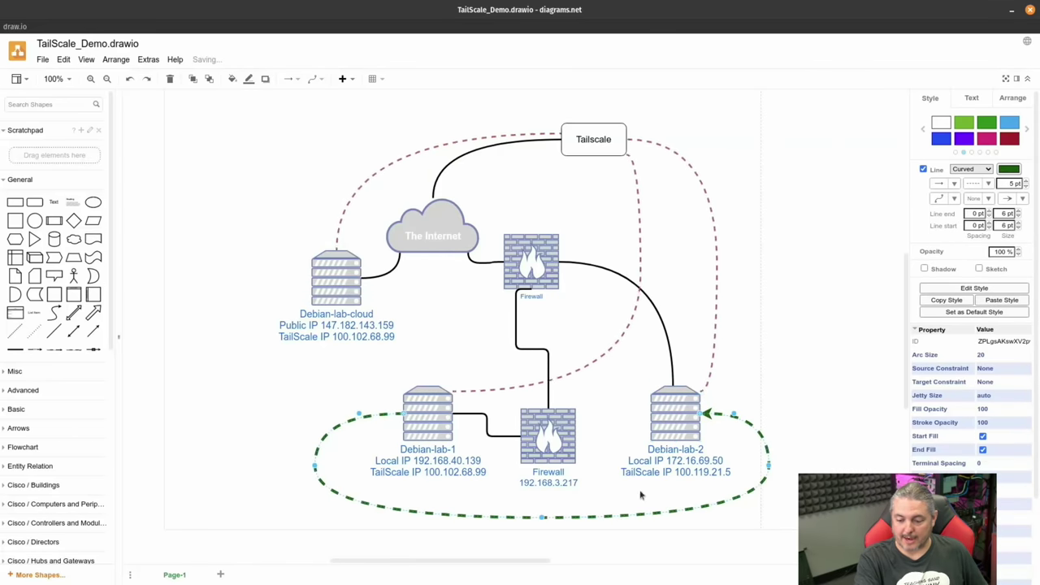
left_click(790, 374)
key("Tab")
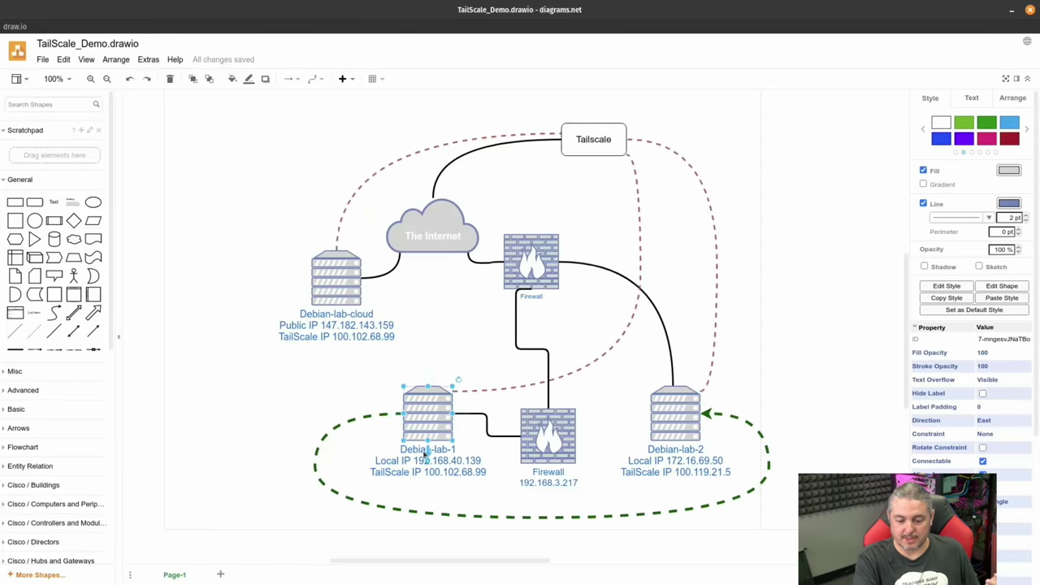
left_click(674, 417)
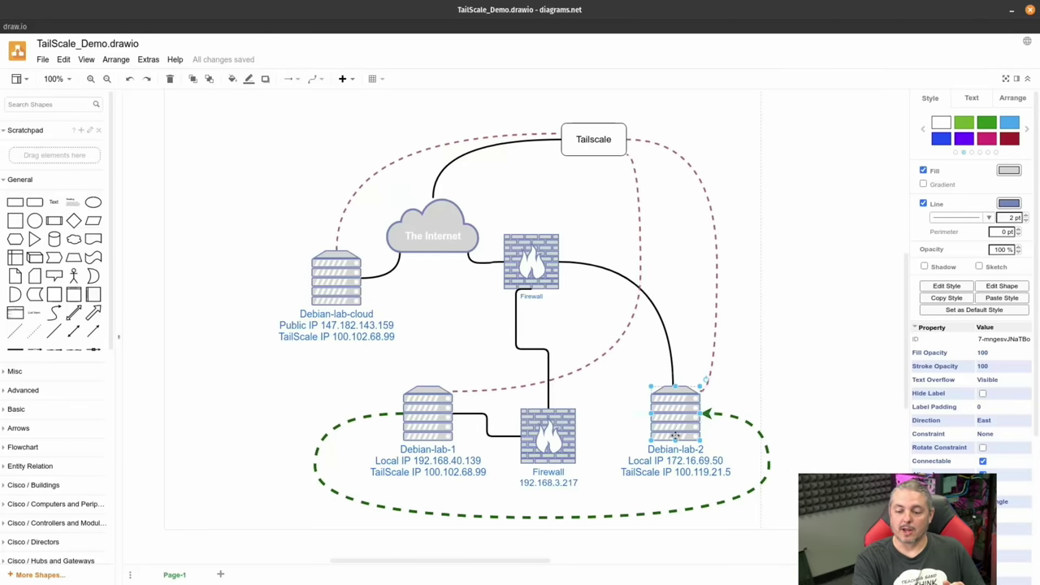
left_click(780, 370)
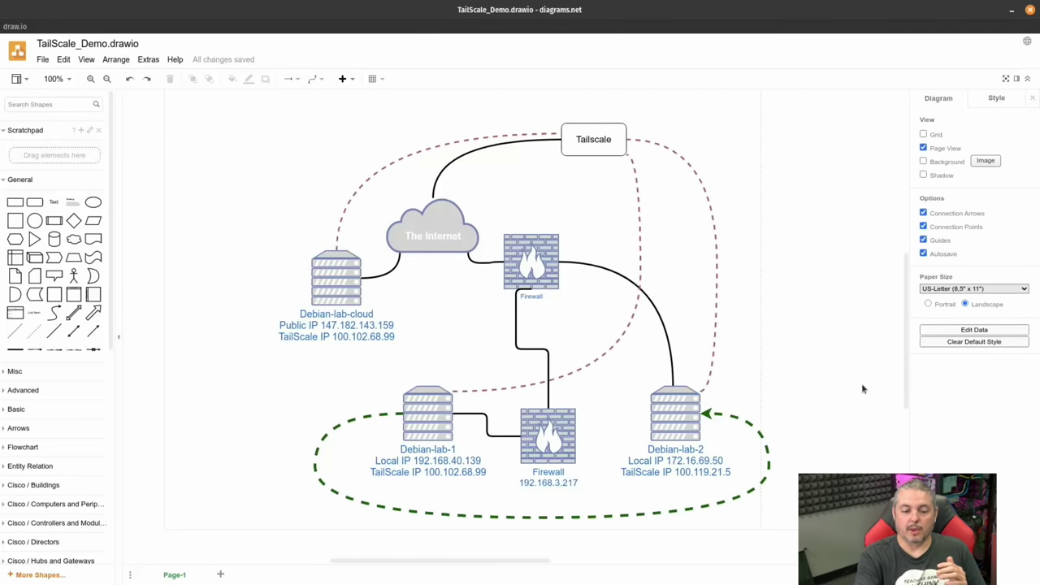
Highlight Debian-lab-1, Debian-lab-2 and the green dashed loop linking them
left_click(427, 410)
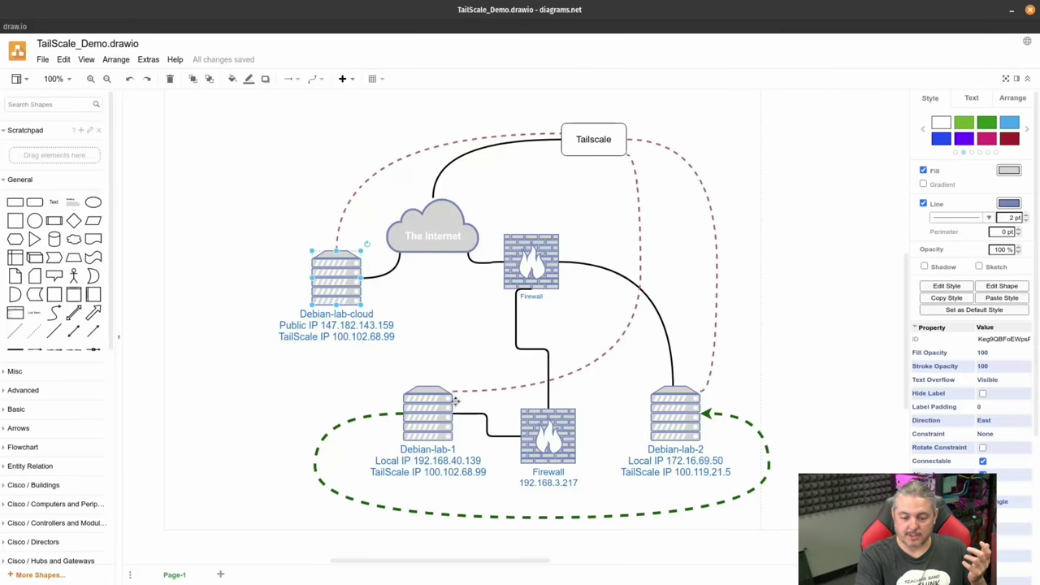
left_click(673, 406)
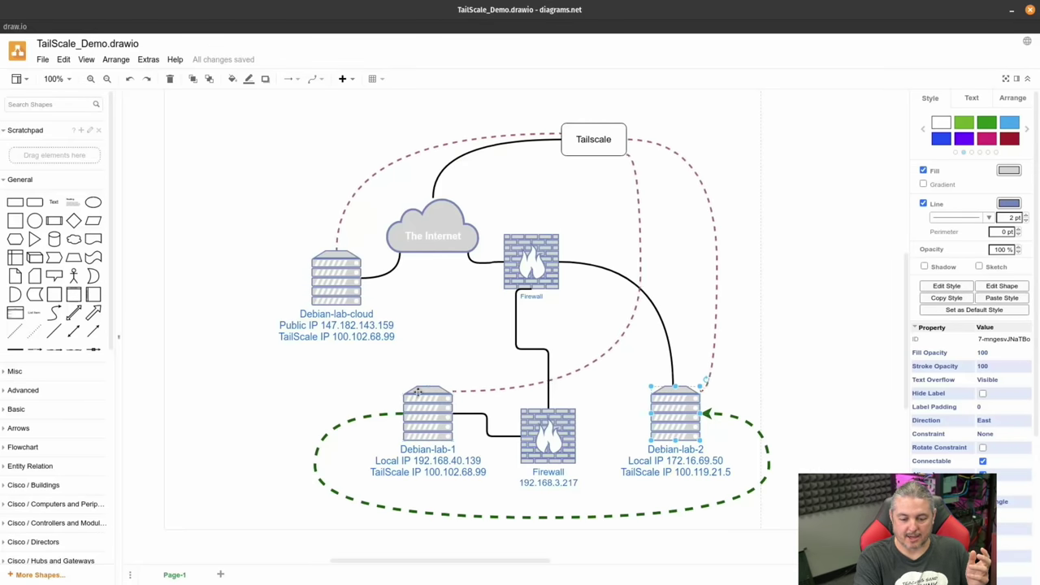
left_click(440, 395)
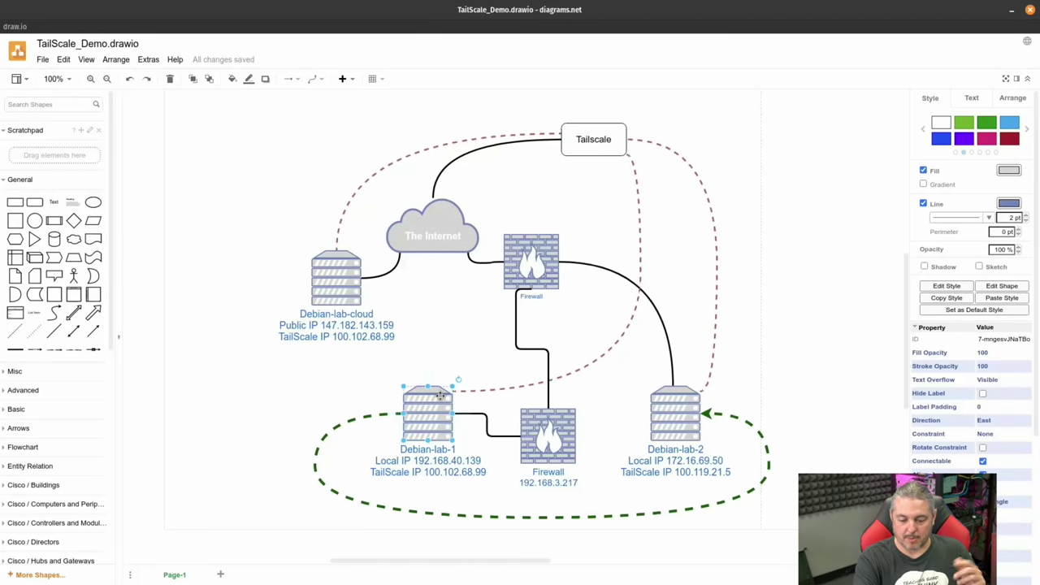
left_click(509, 516)
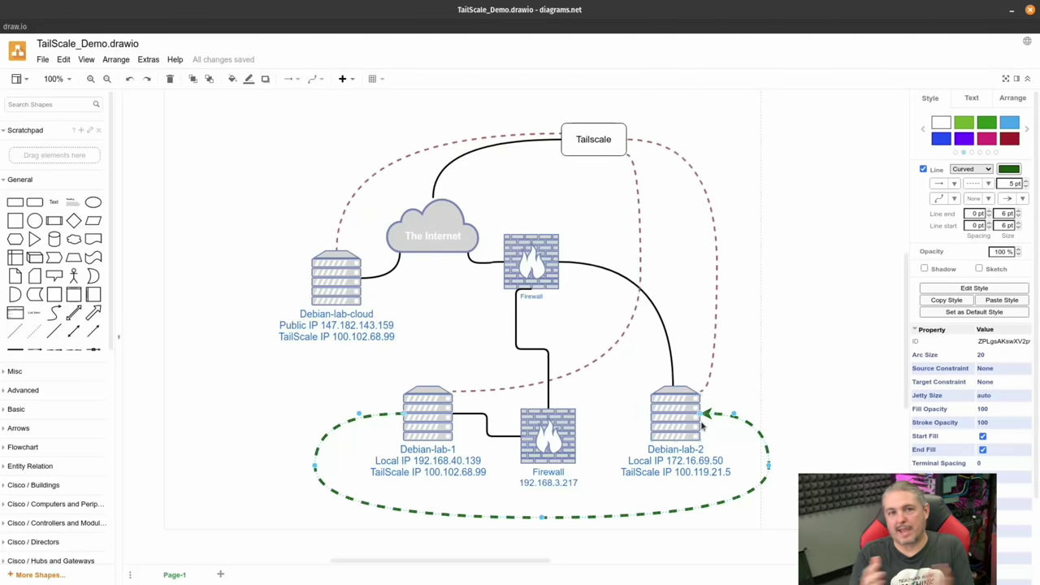
left_click(433, 426)
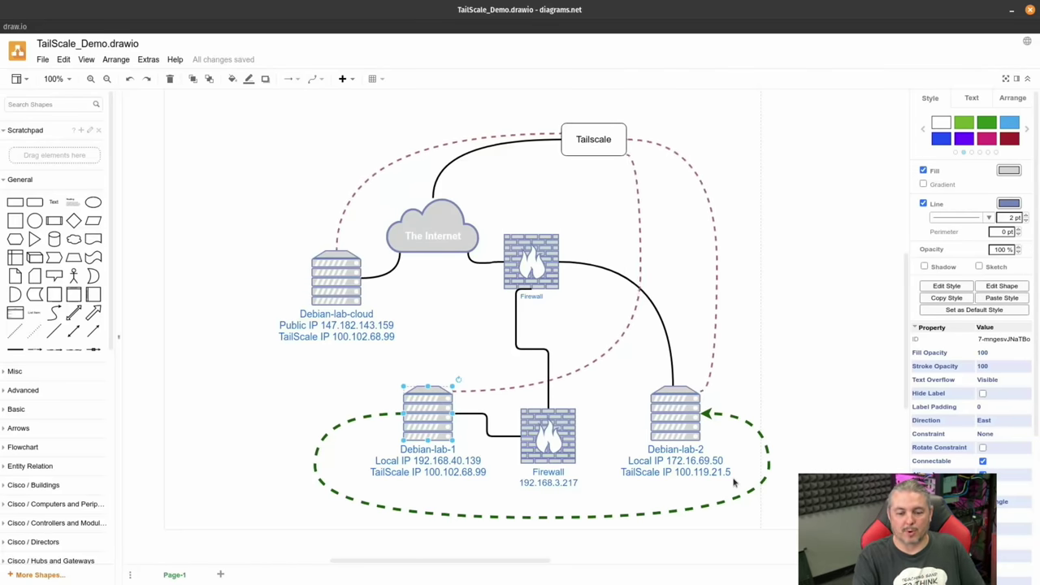
Run tailscale status in the debian-lab-1 tmux pane to list the tailnet peers
left_click(783, 252)
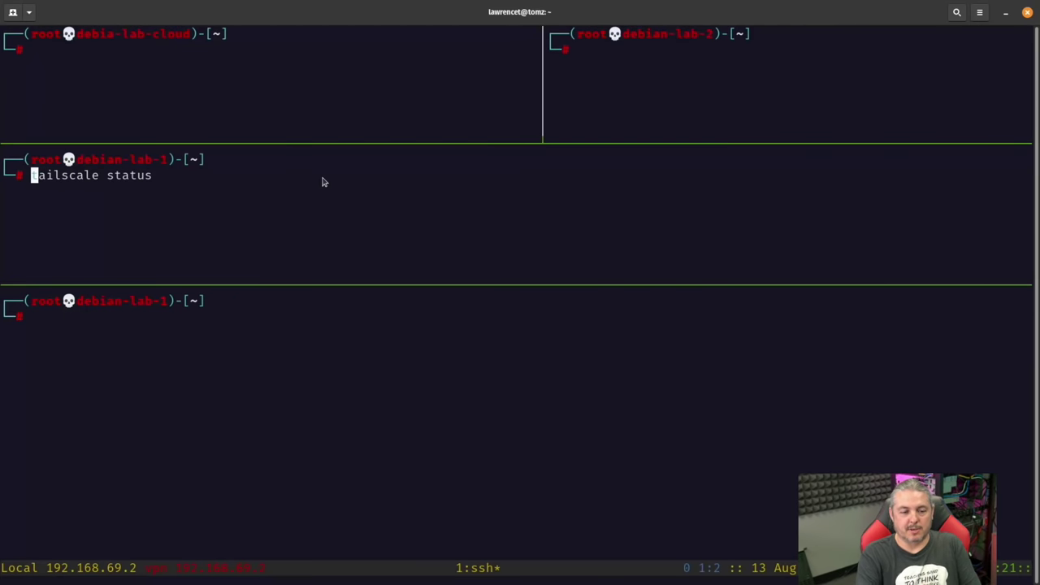
left_click(363, 90)
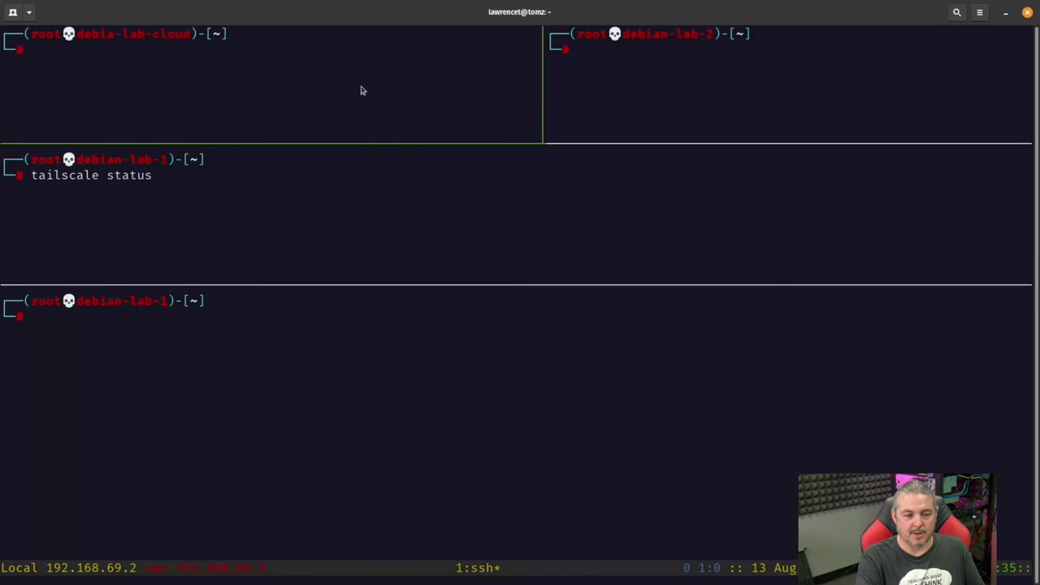
left_click(601, 92)
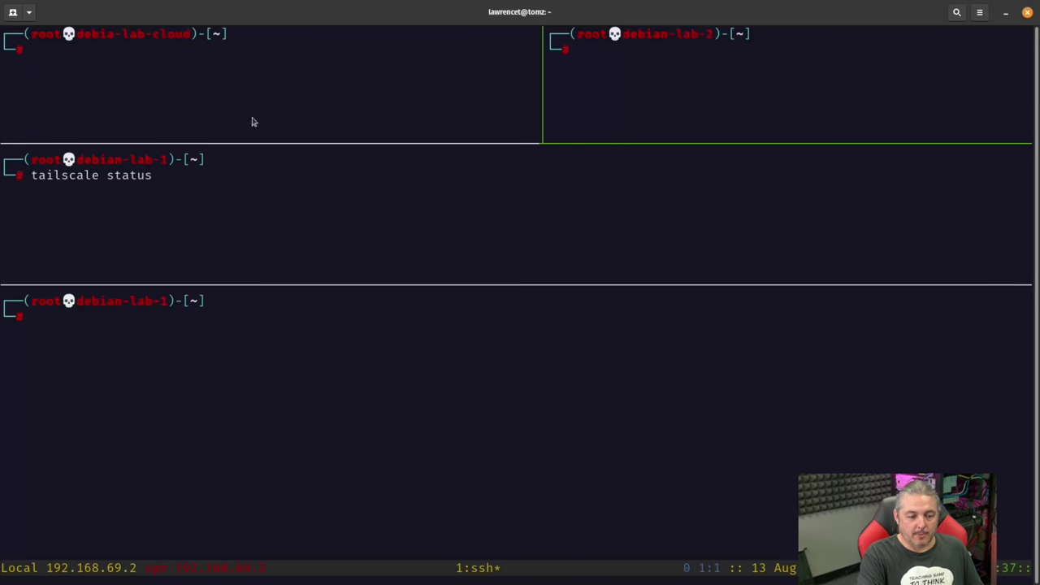
left_click(204, 265)
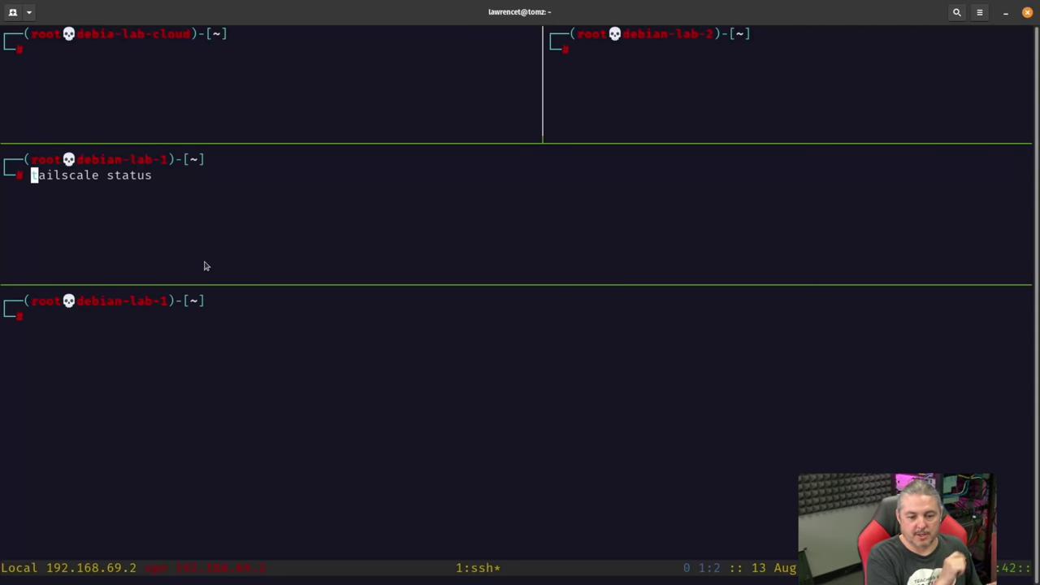
key("Return")
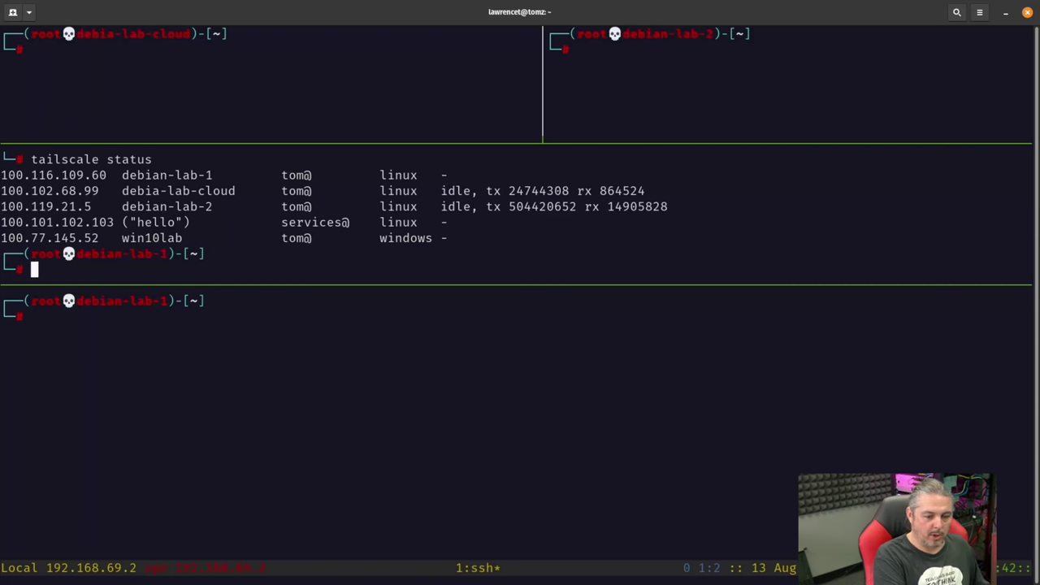
Rerun the status check as 'watch -n 1 tailscale status' to refresh every second
key("Up")
key("Home")
type("watch ")
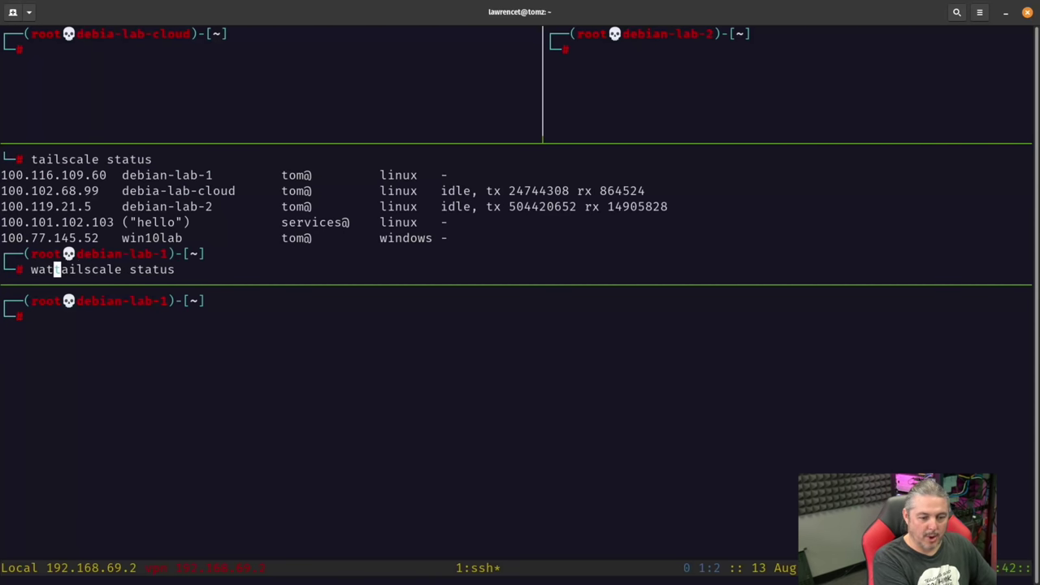
type("-n 1")
key("Left")
key("Left")
key("Return")
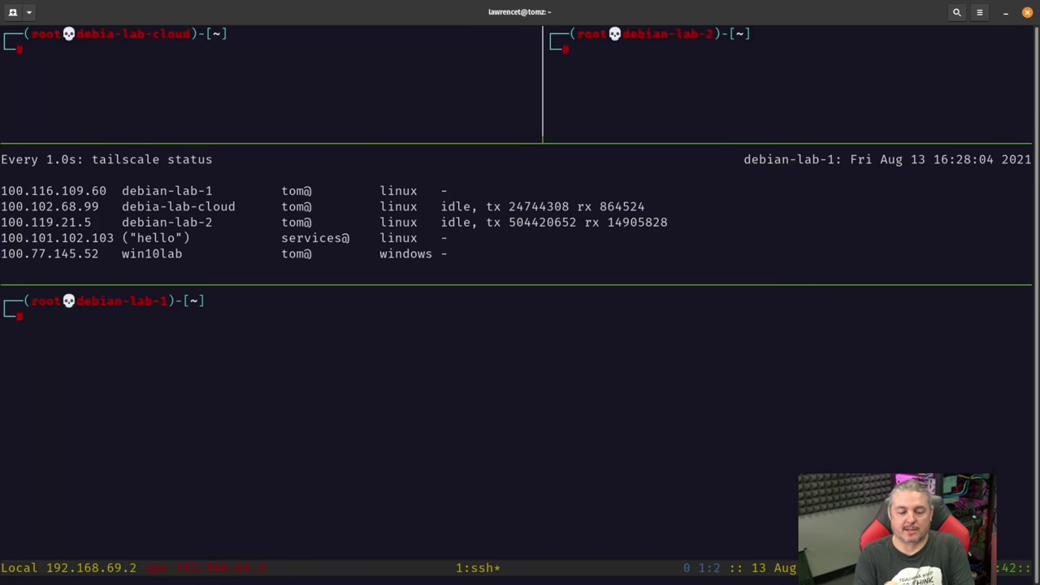
Ping debian-lab2-local from debian-lab-1 and stop it to show successful replies
left_click(350, 362)
type("ping debian-")
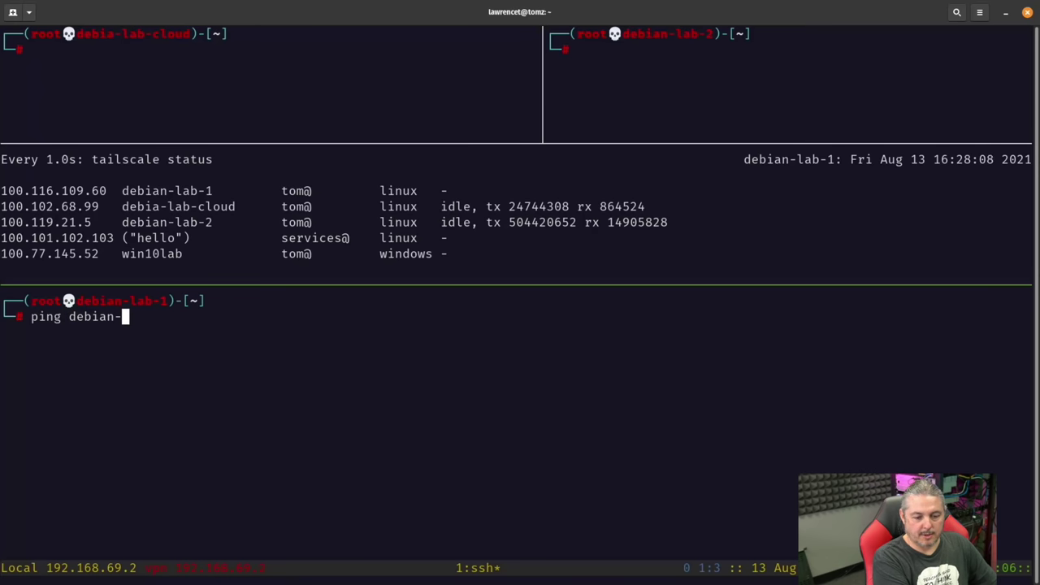
type("lab2-local")
left_click(747, 105)
left_click(230, 388)
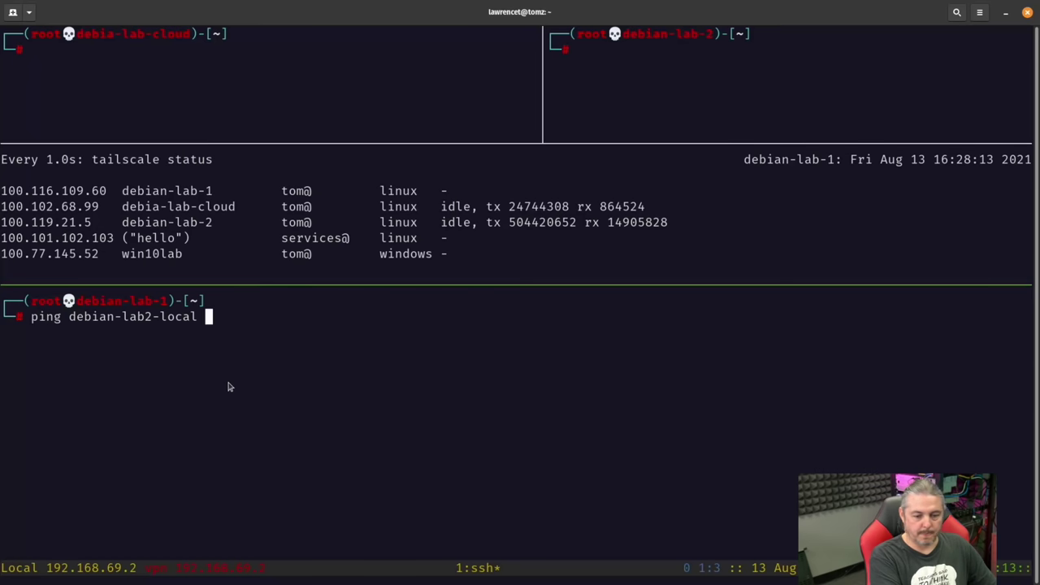
key("Return")
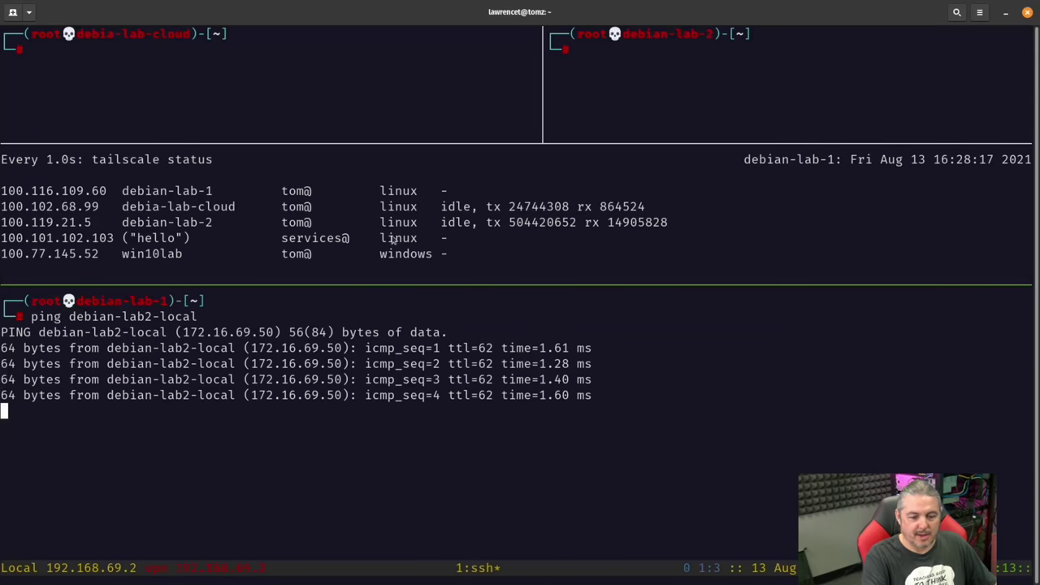
key("ctrl+c")
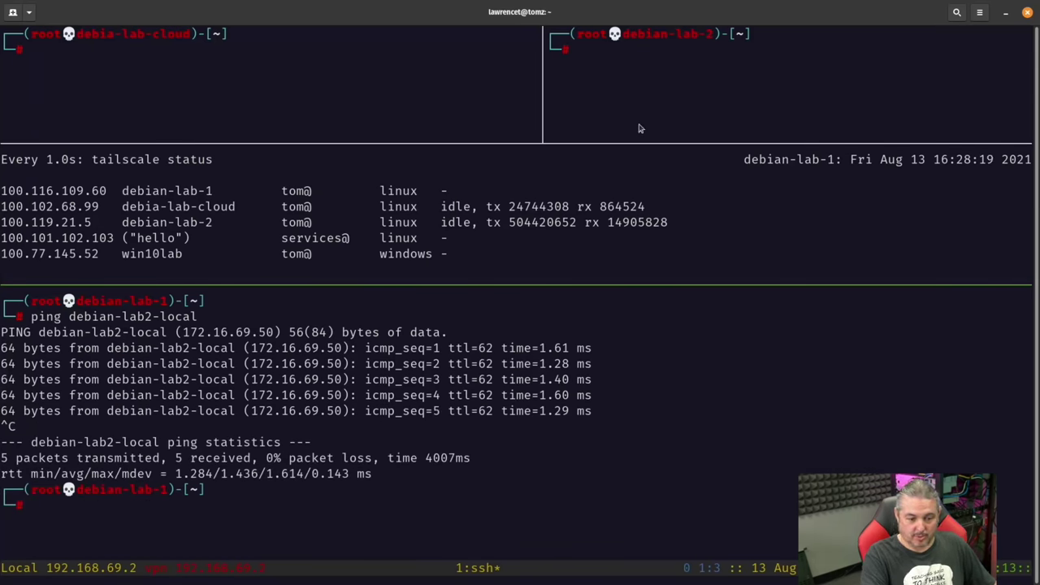
Run 'ip a' on debian-lab-1 and copy its eth0 address 192.168.40.139
left_click(694, 79)
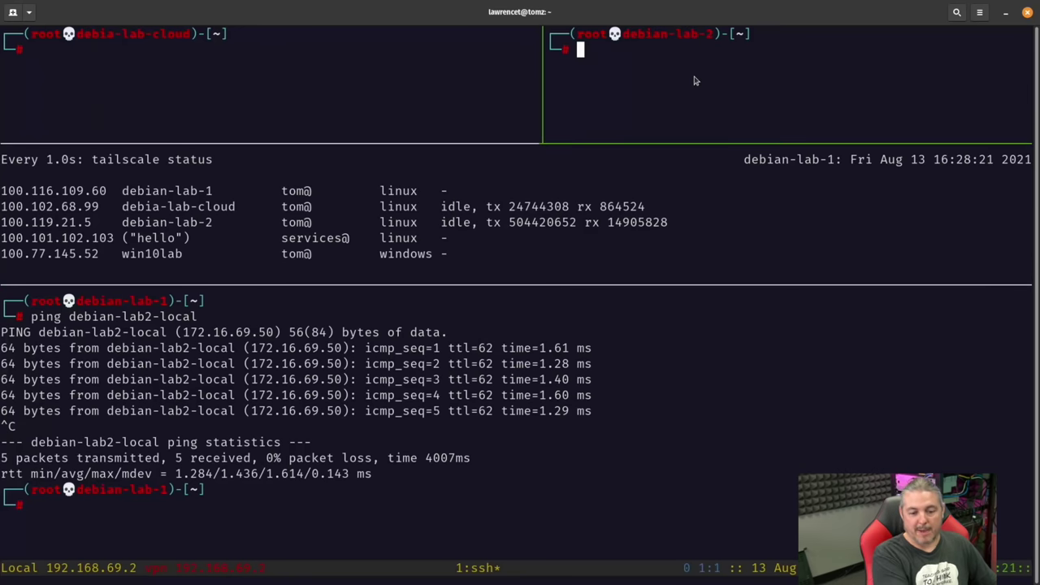
left_click(484, 458)
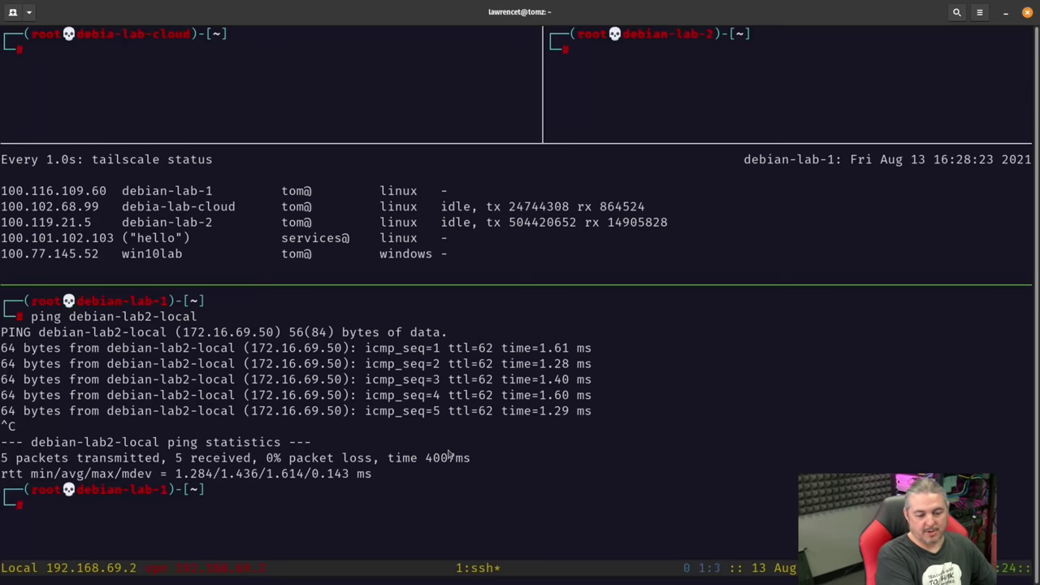
type("ip a")
key("Return")
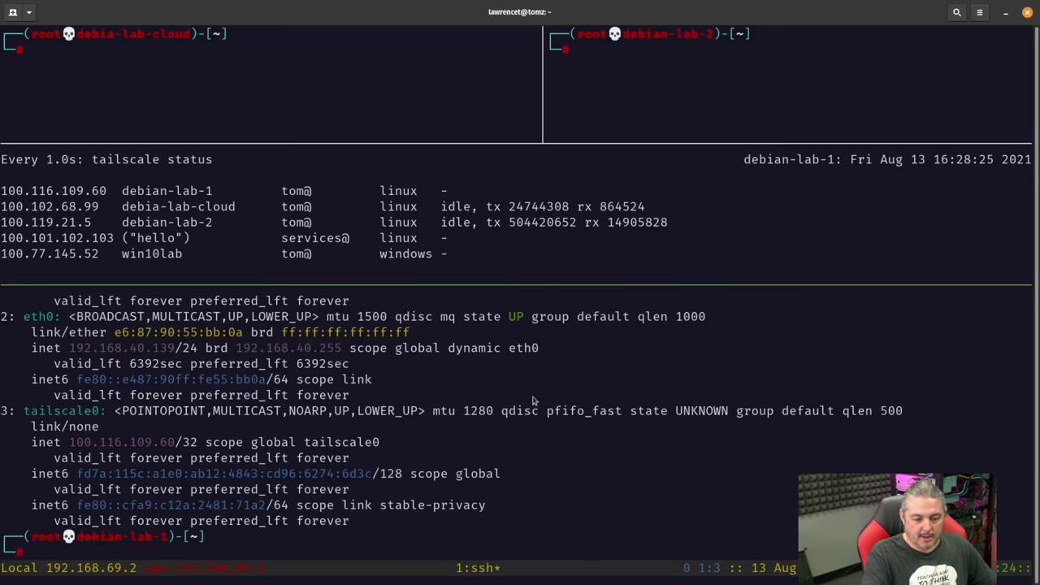
left_click_drag(70, 350, 174, 352)
right_click(174, 354)
left_click(196, 373)
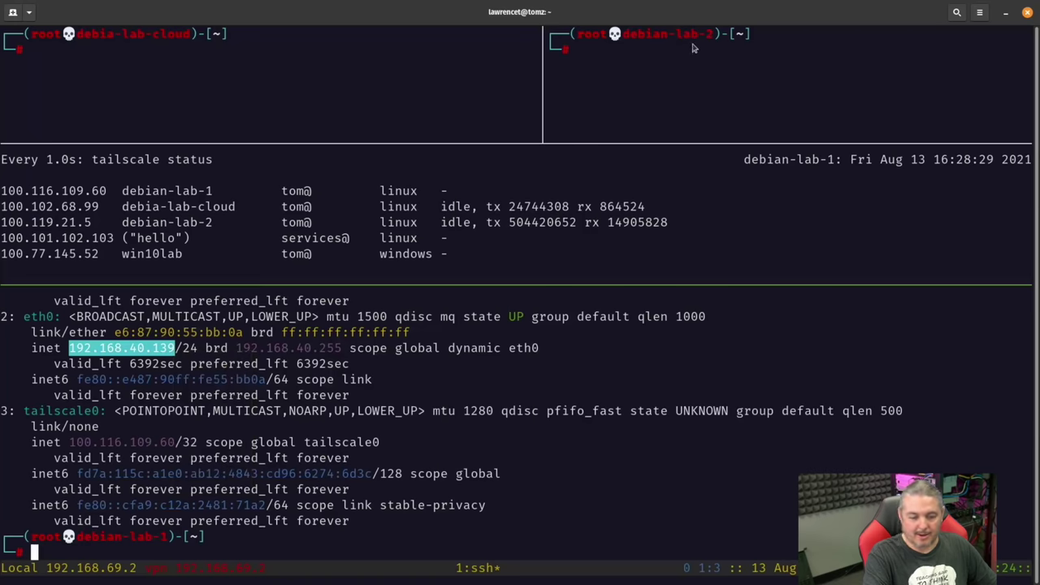
From debian-lab-2, ping 192.168.40.139 and stop it after it fails
left_click(694, 47)
type("ping ")
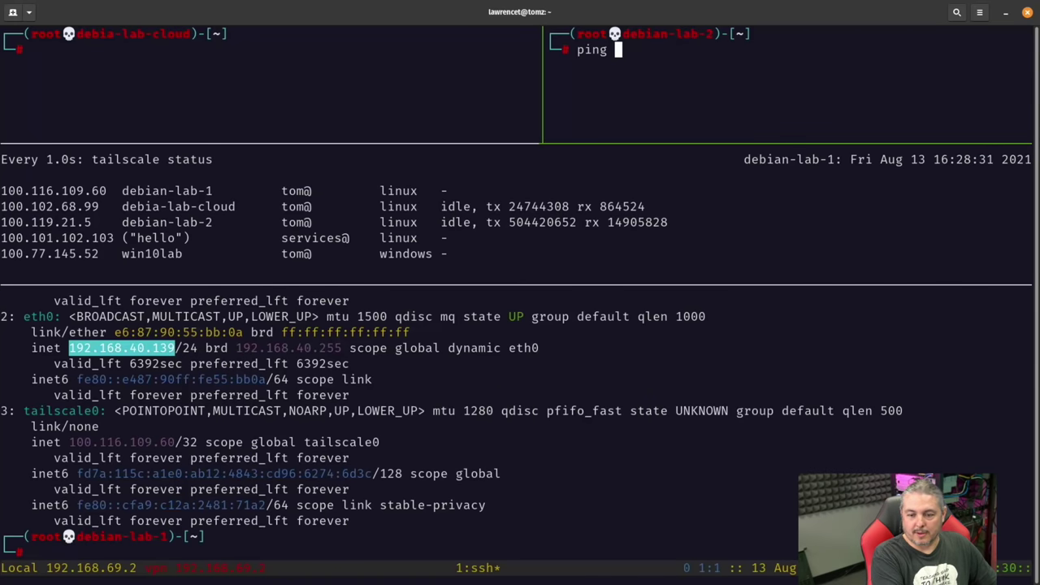
type("b")
key("BackSpace")
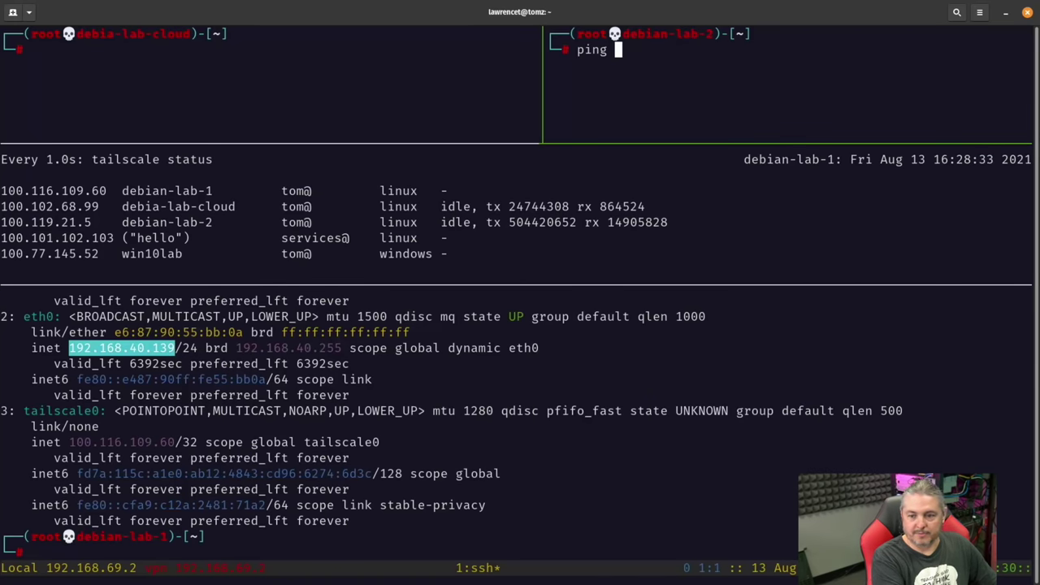
key("ctrl+shift+v")
key("Return")
key("ctrl+c")
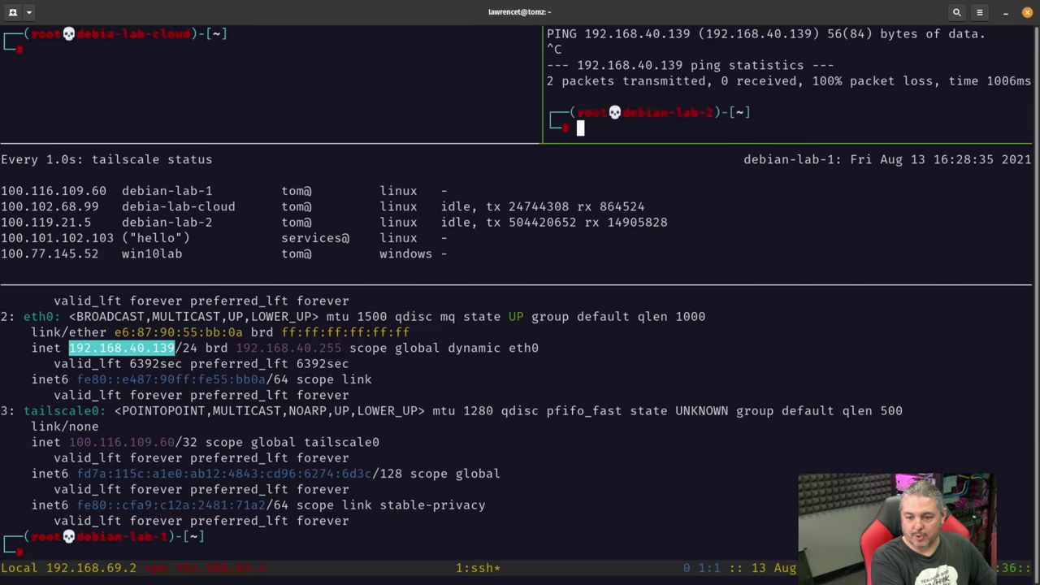
From debian-lab-2, ping firewall 192.168.3.217, which also gets 100% packet loss
key("Up")
key("BackSpace")
key("BackSpace")
key("BackSpace")
key("BackSpace")
key("BackSpace")
key("BackSpace")
type("3.217")
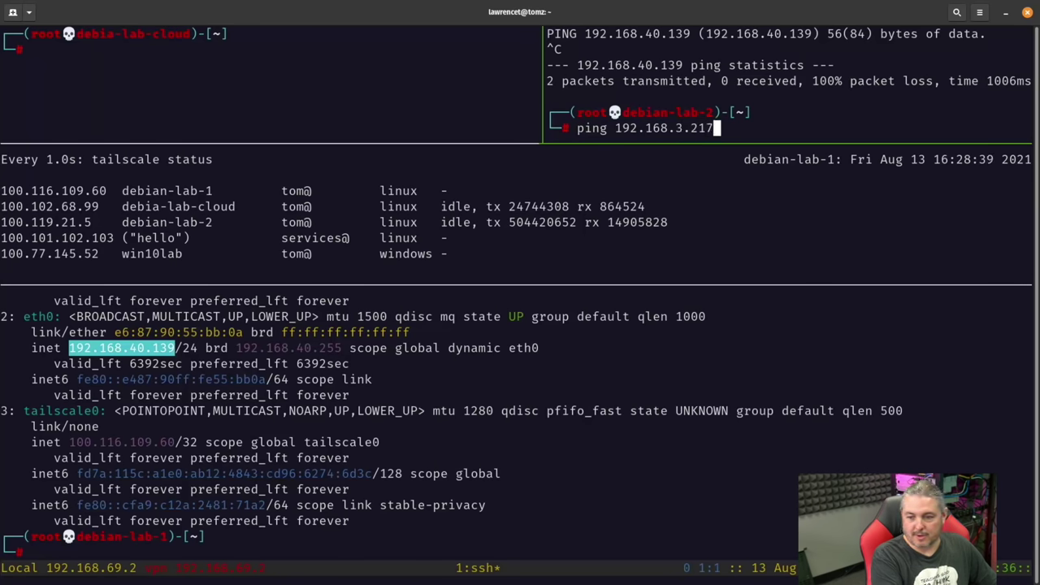
key("Return")
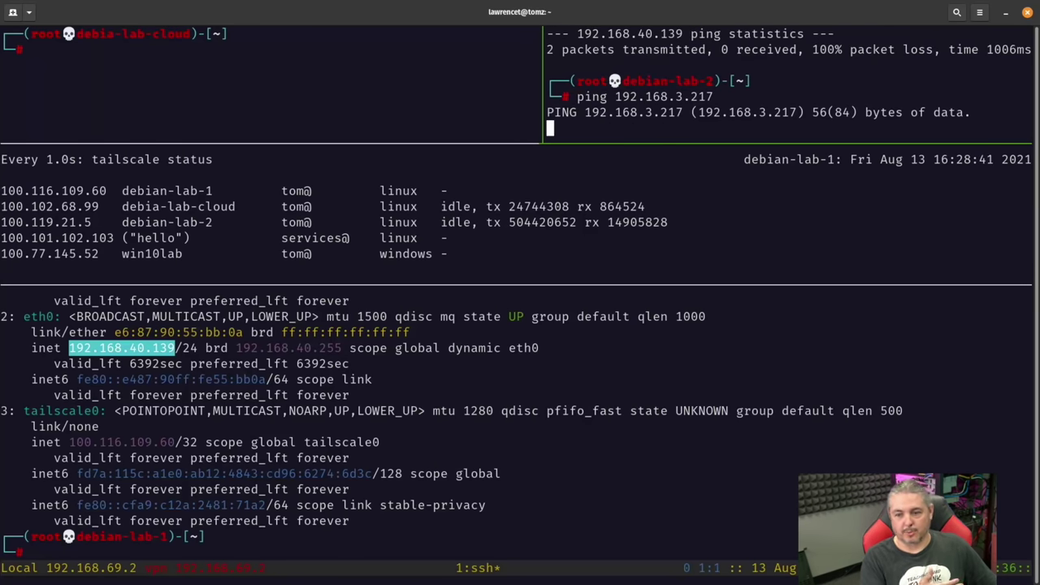
key("ctrl+c")
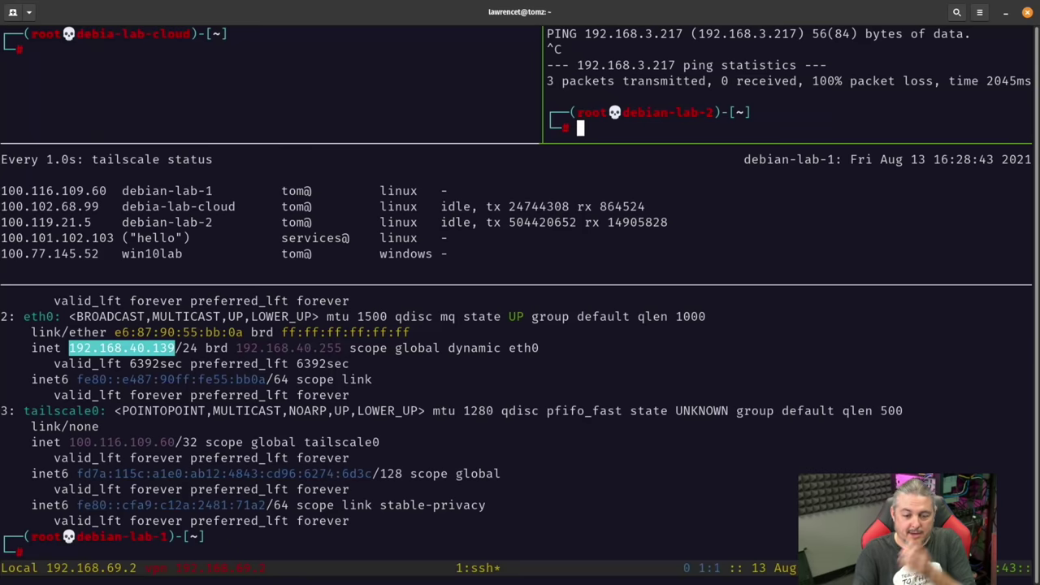
left_click(582, 459)
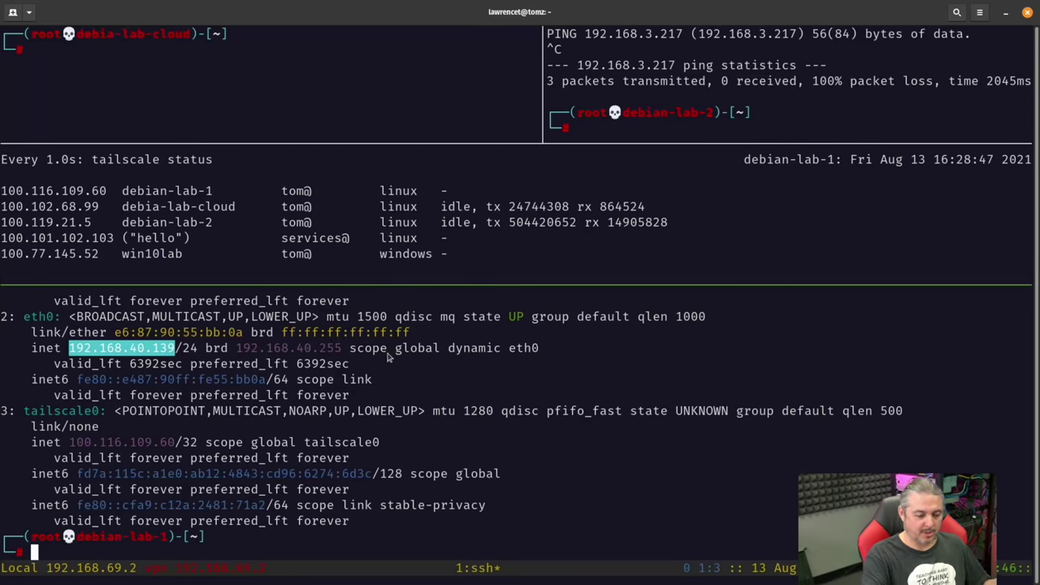
Clear the debian-lab-1 terminal screen
type("p")
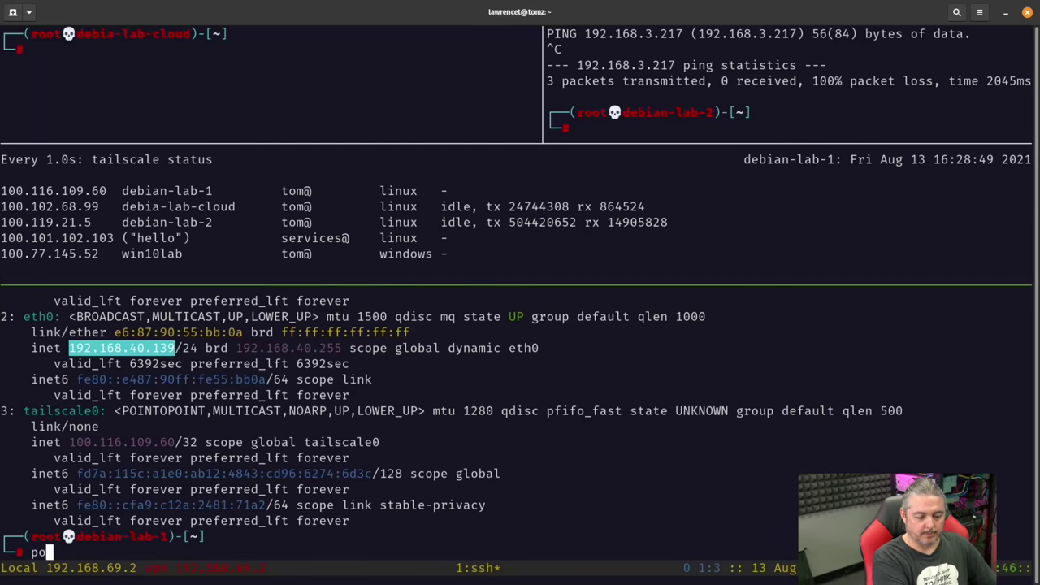
key("BackSpace")
type("clear")
key("Return")
Ping debian-lab2-TailScale (100.119.21.5) from debian-lab-1, getting ~2 ms replies
type("ping ")
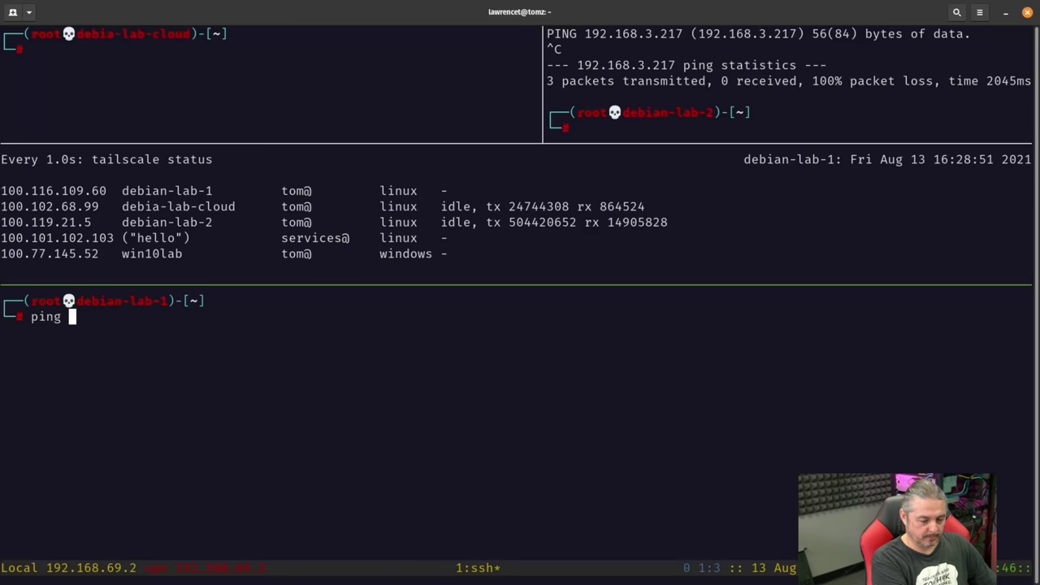
type("192.")
key("BackSpace")
key("BackSpace")
key("BackSpace")
key("BackSpace")
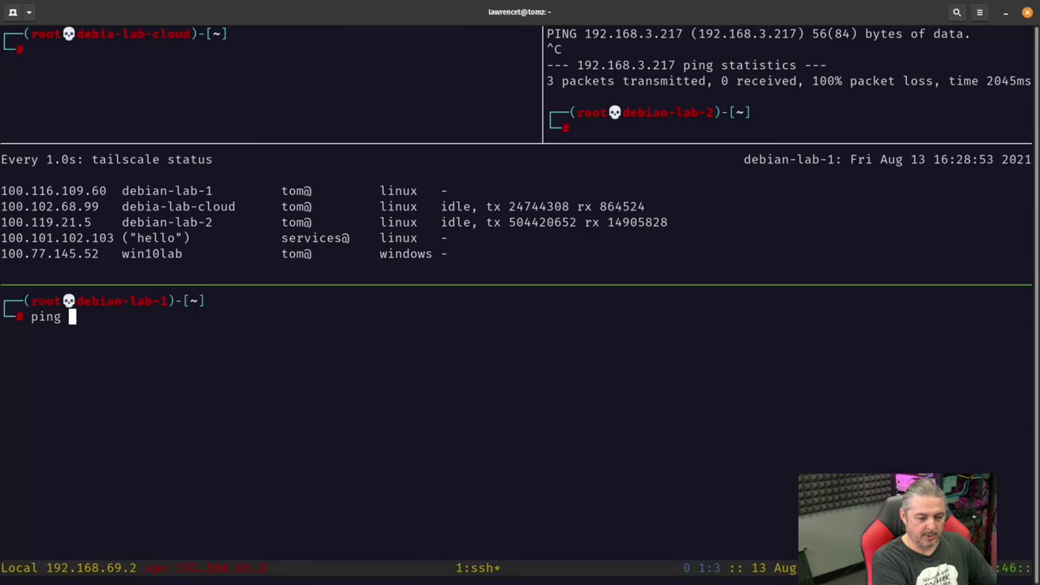
type("debian-")
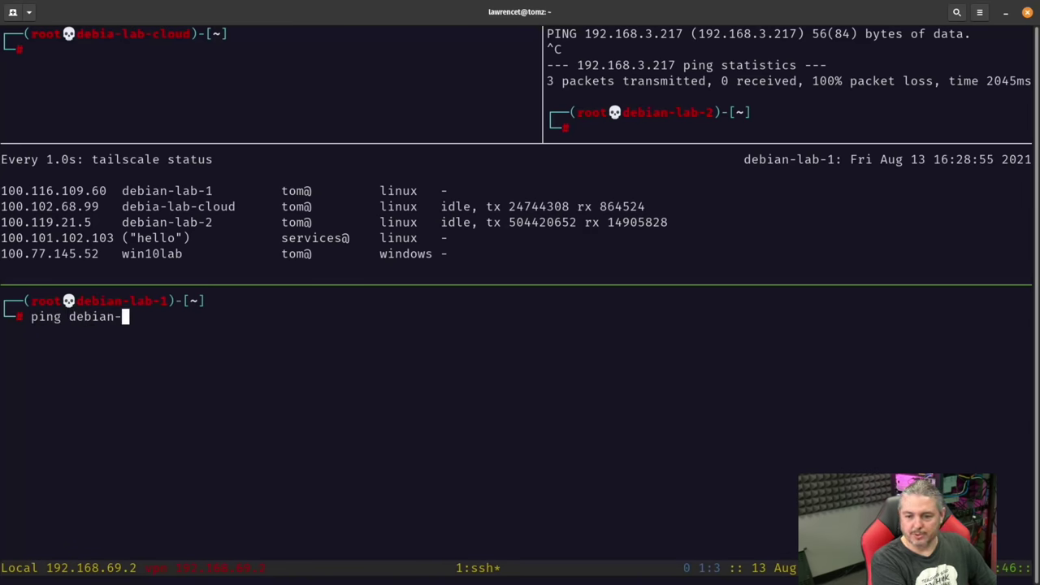
type("lab2-")
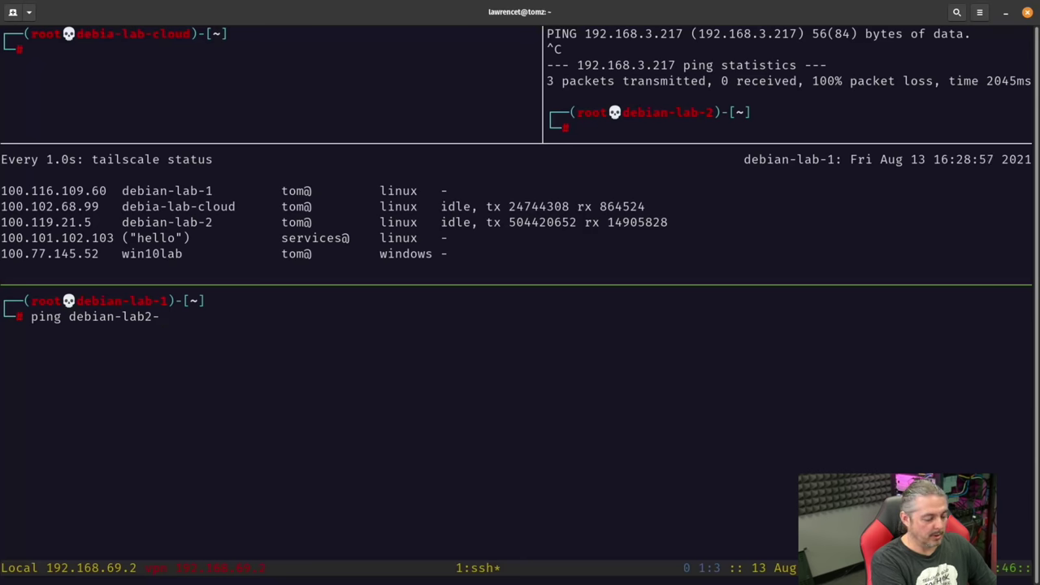
key("Tab")
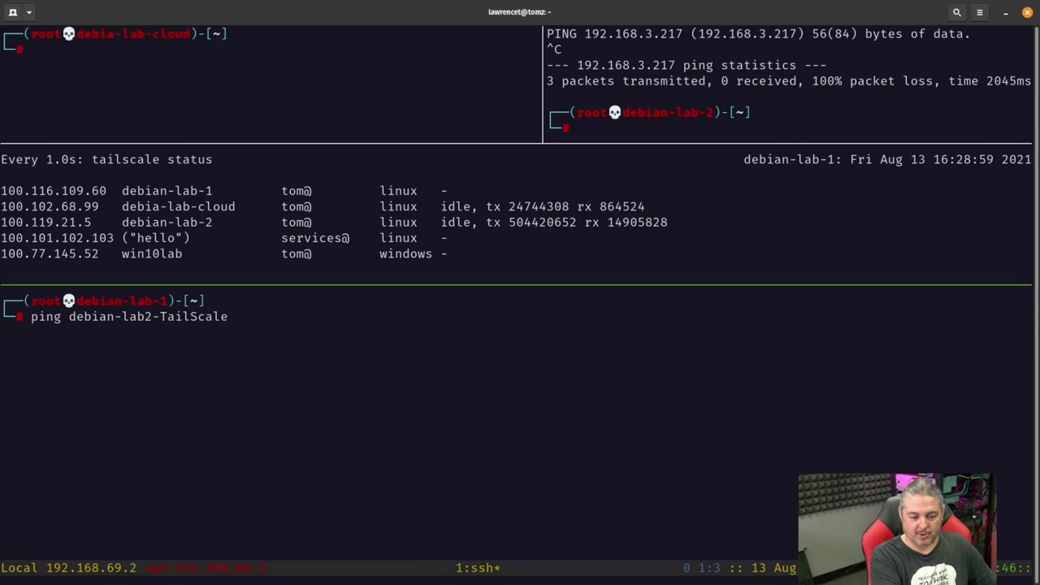
key("Return")
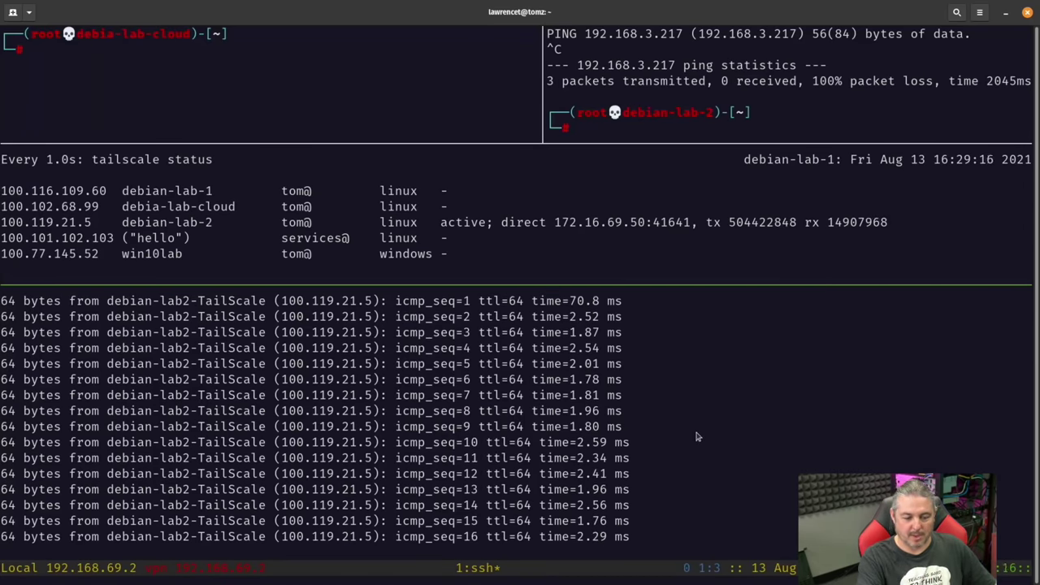
Stop the Tailscale ping and start an iperf3 -s server on debian-lab-2
key("ctrl+c")
left_click(717, 124)
type("iperf3 =s")
key("BackSpace")
key("BackSpace")
type("-s")
key("Return")
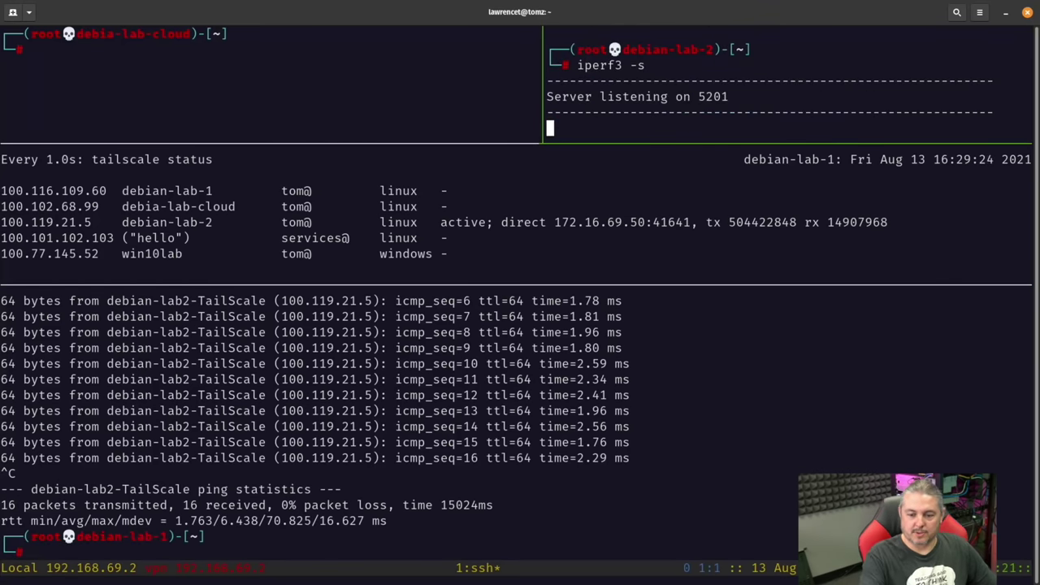
Run iperf3 -c debian-lab2-TailScale from debian-lab-1, measuring about 270–280 Mbits/sec
left_click(717, 372)
type("iperf3 -c")
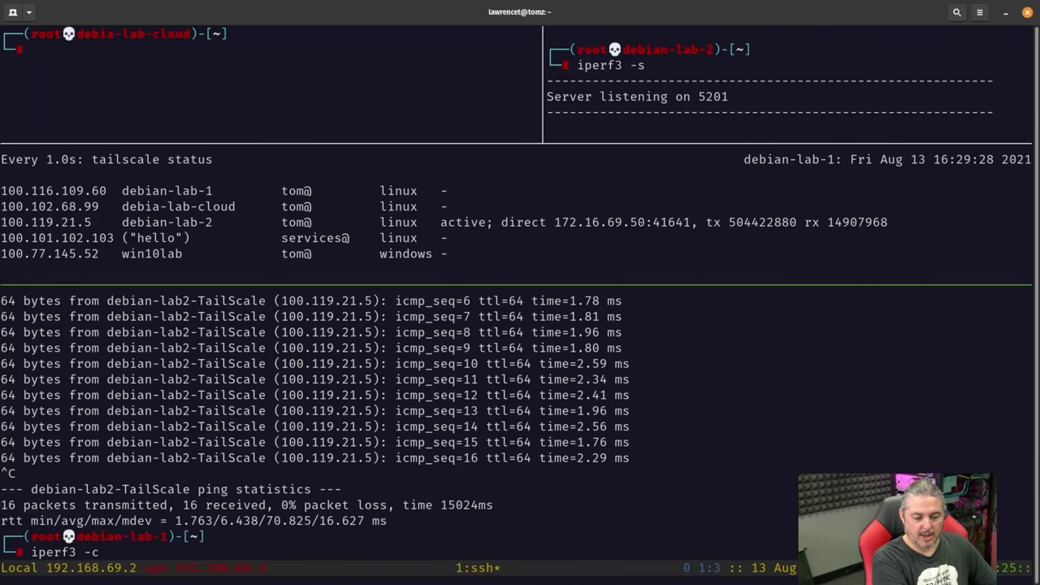
type(" debian-l")
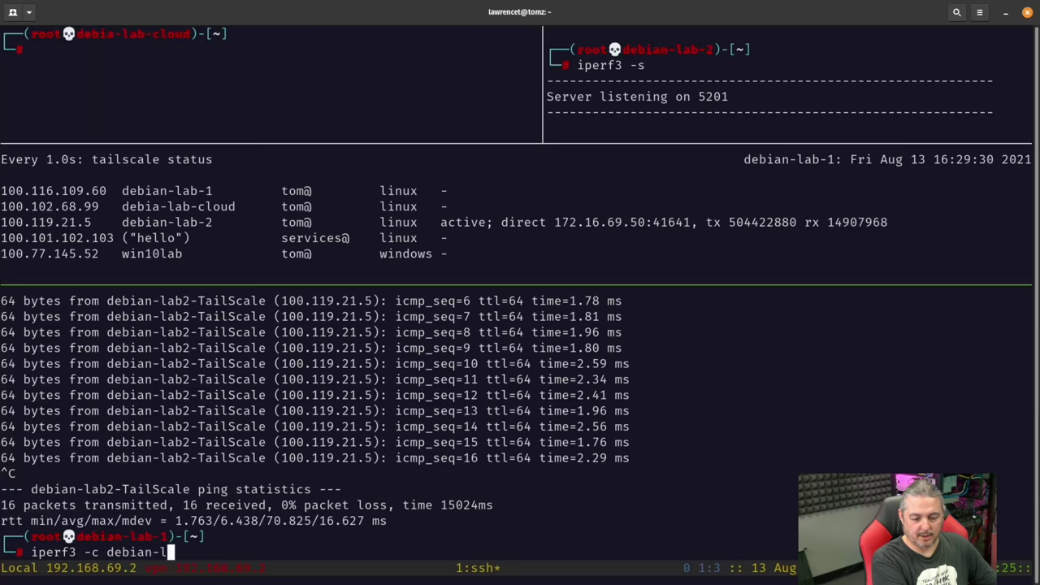
type("ab2-T")
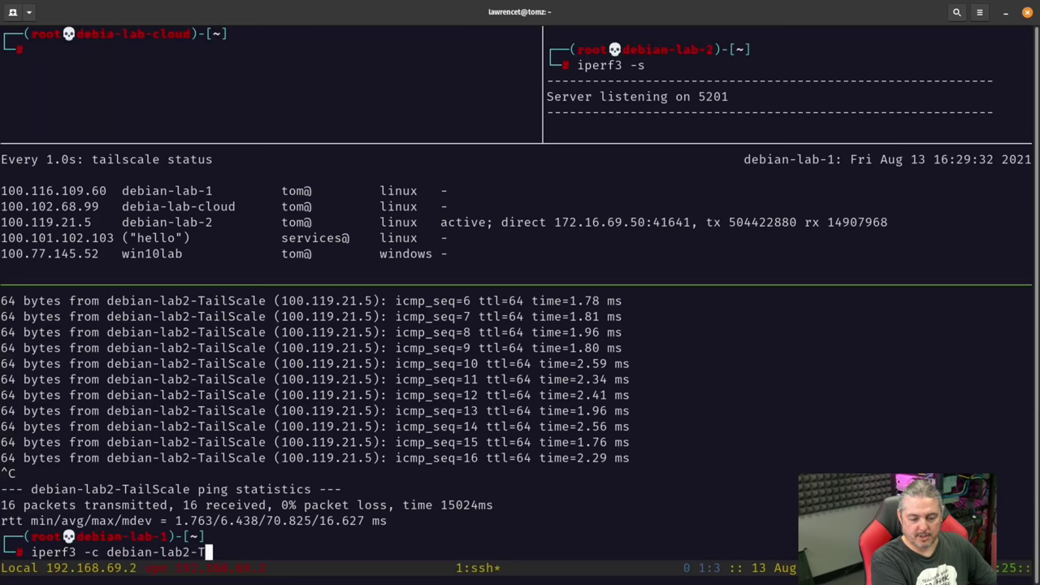
key("Tab")
key("Return")
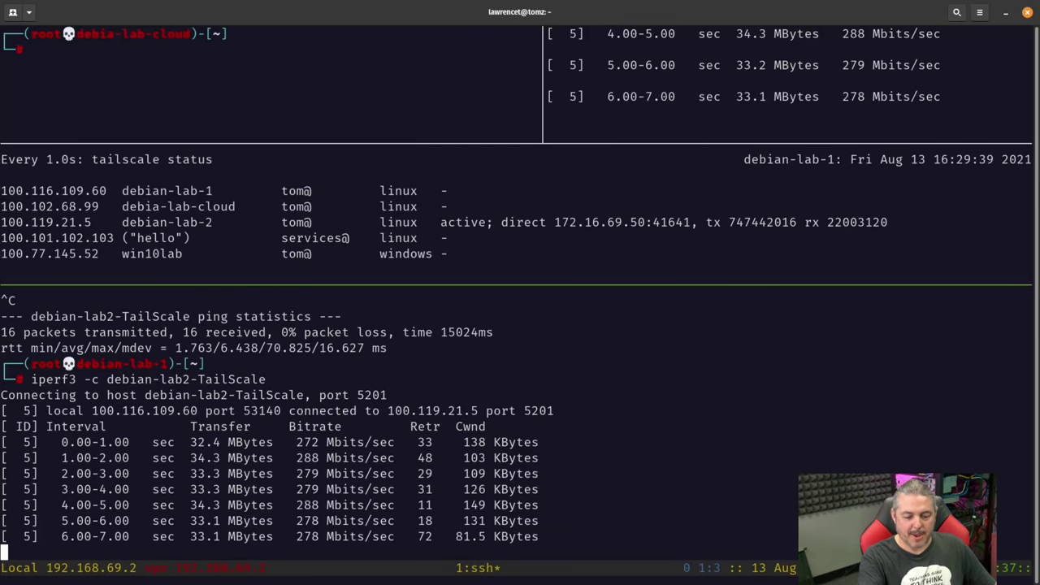
key("ctrl+c")
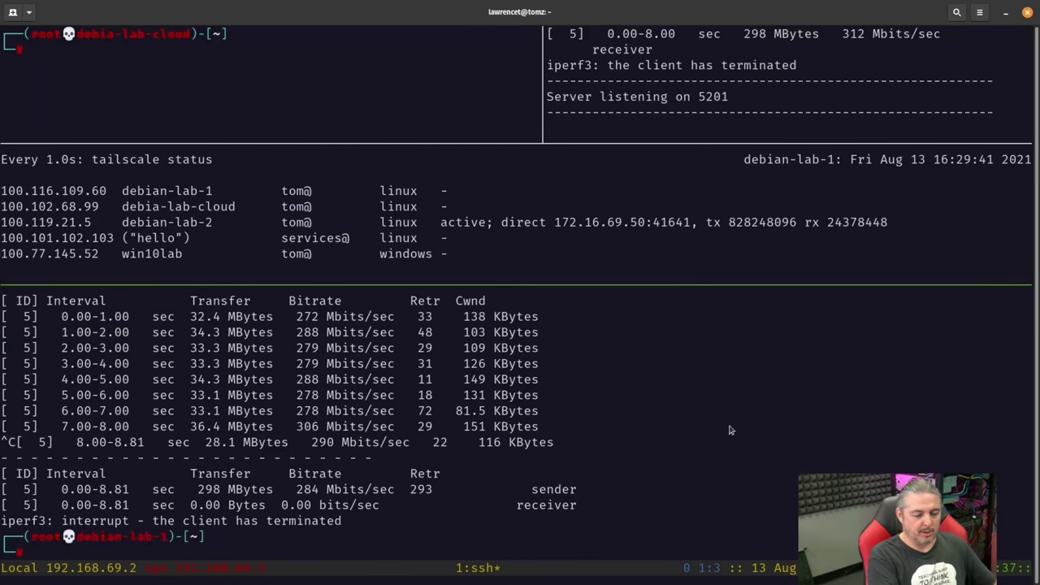
Run iperf3 -c debian-lab2-local over the LAN, reaching about 933 Mbits/sec
key("Up")
key("BackSpace")
key("BackSpace")
key("BackSpace")
key("BackSpace")
key("BackSpace")
key("BackSpace")
key("BackSpace")
key("BackSpace")
key("BackSpace")
type("local")
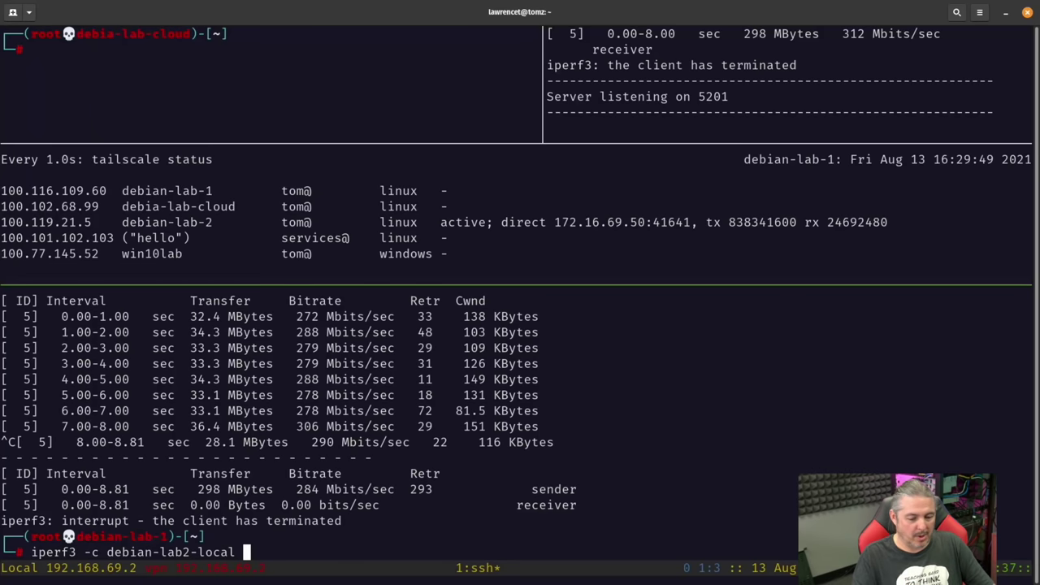
key("Return")
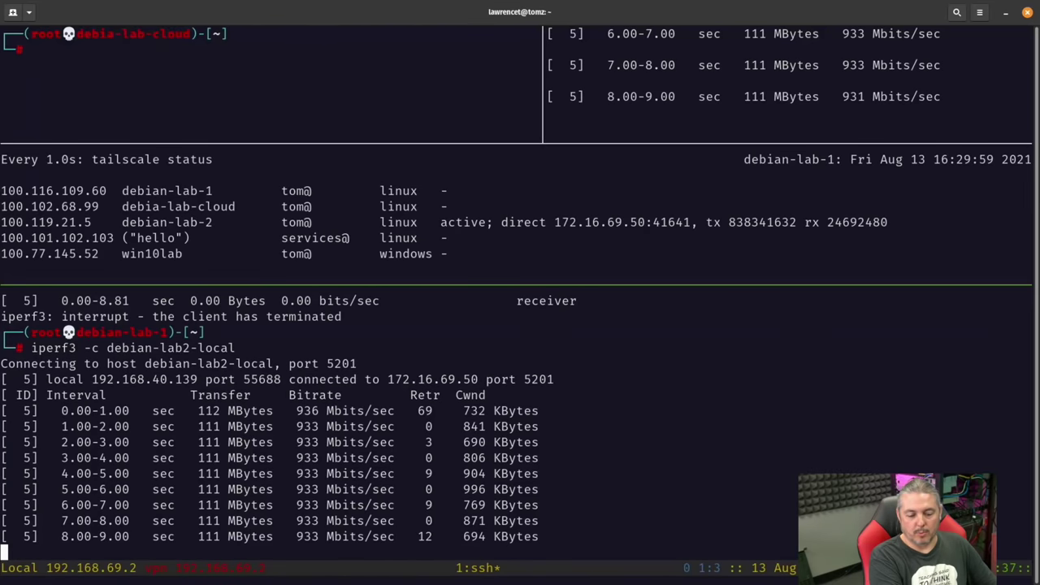
key("ctrl+c")
Rerun the Tailscale iperf3 test, getting 269 Mbits/sec
key("Up")
key("Up")
key("Return")
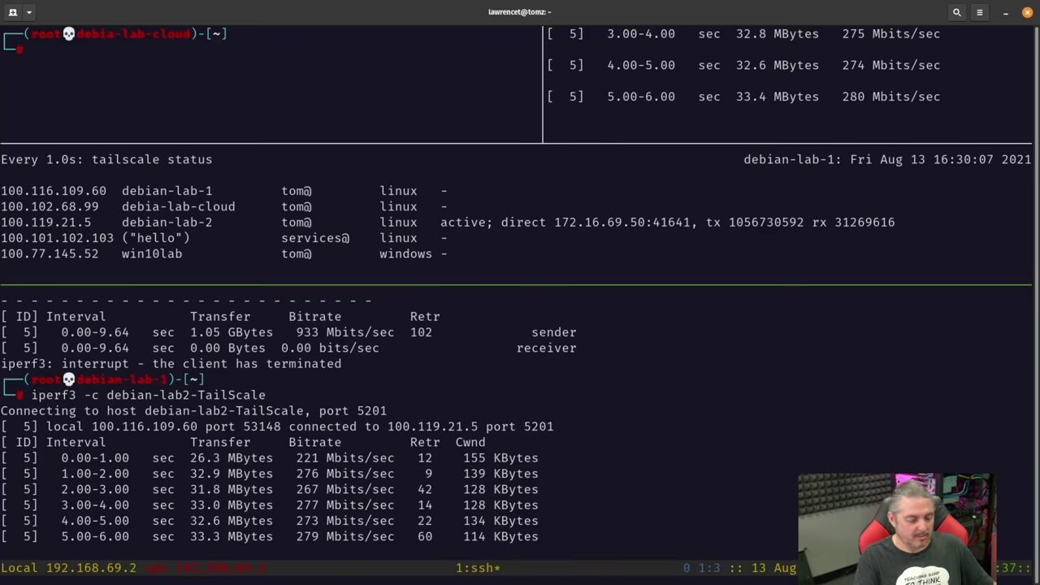
key("ctrl+c")
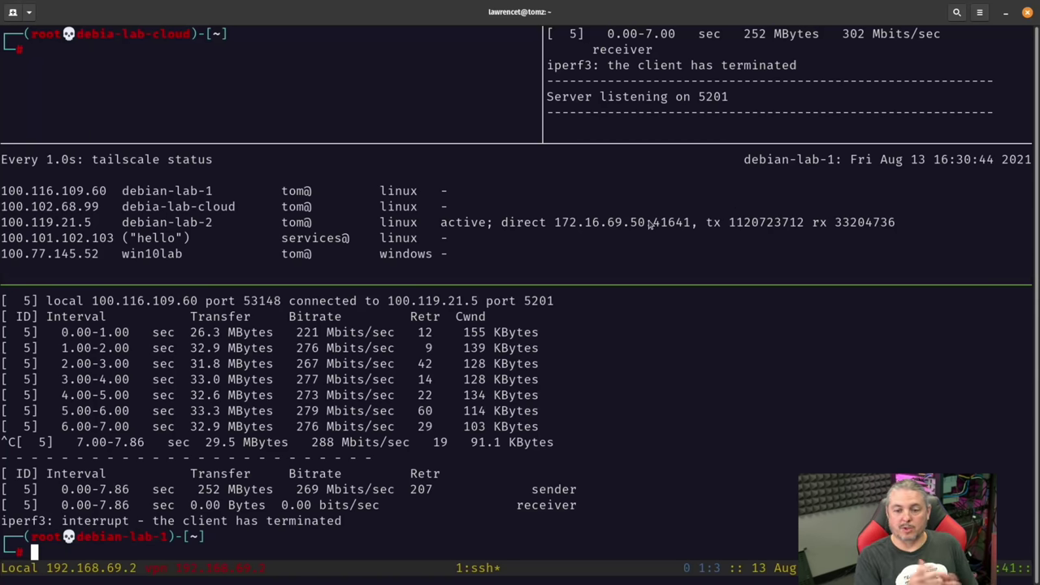
Stop the iperf3 server on debian-lab-2 and copy debian-lab-1's address 100.116.109.60
left_click(759, 97)
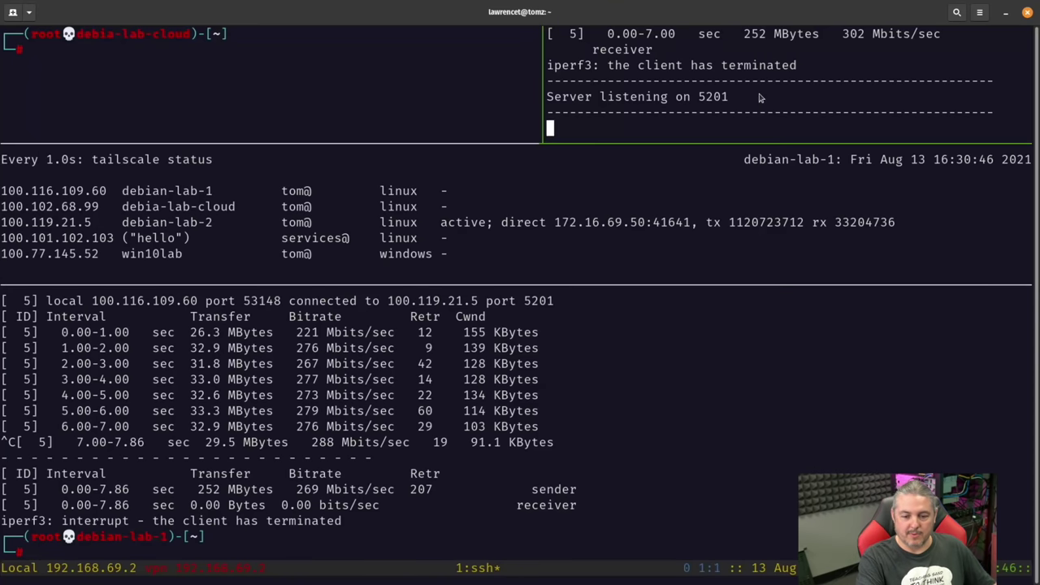
key("ctrl+c")
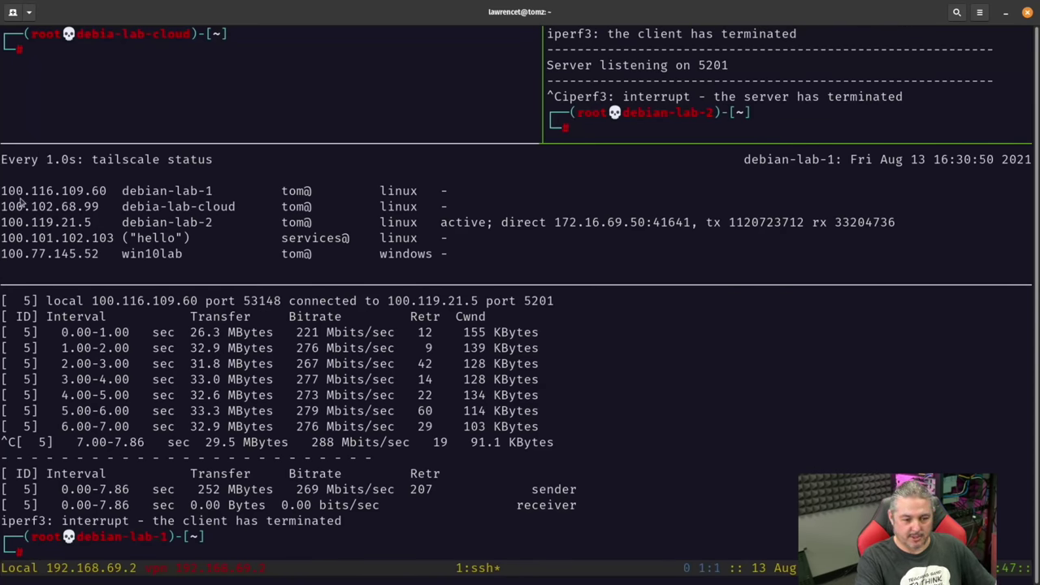
left_click_drag(1, 191, 109, 192)
right_click(109, 193)
left_click(128, 212)
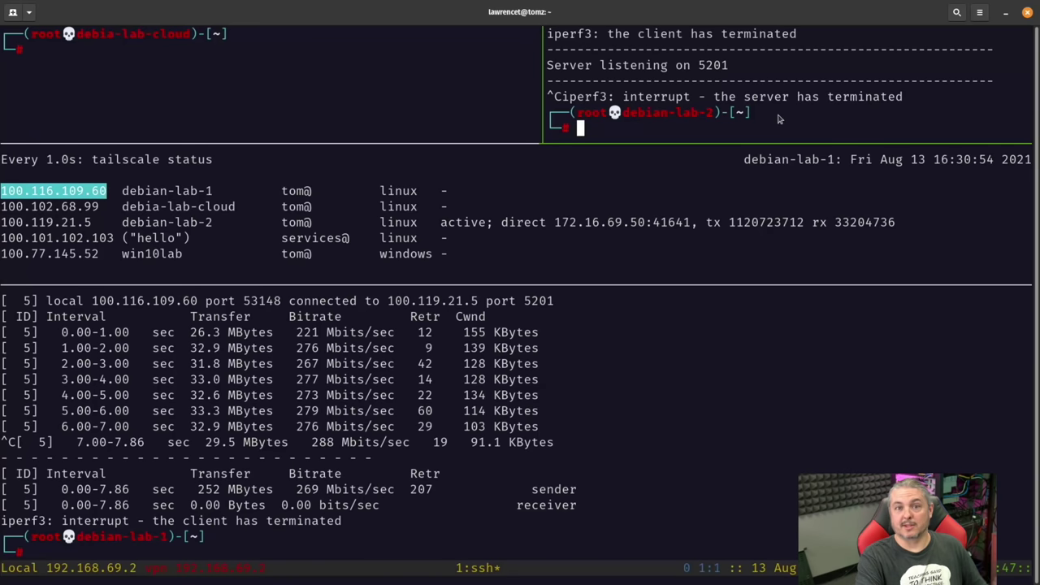
Ping 100.116.109.60 from debian-lab-2 over Tailscale, then stop it for statistics
type("ping")
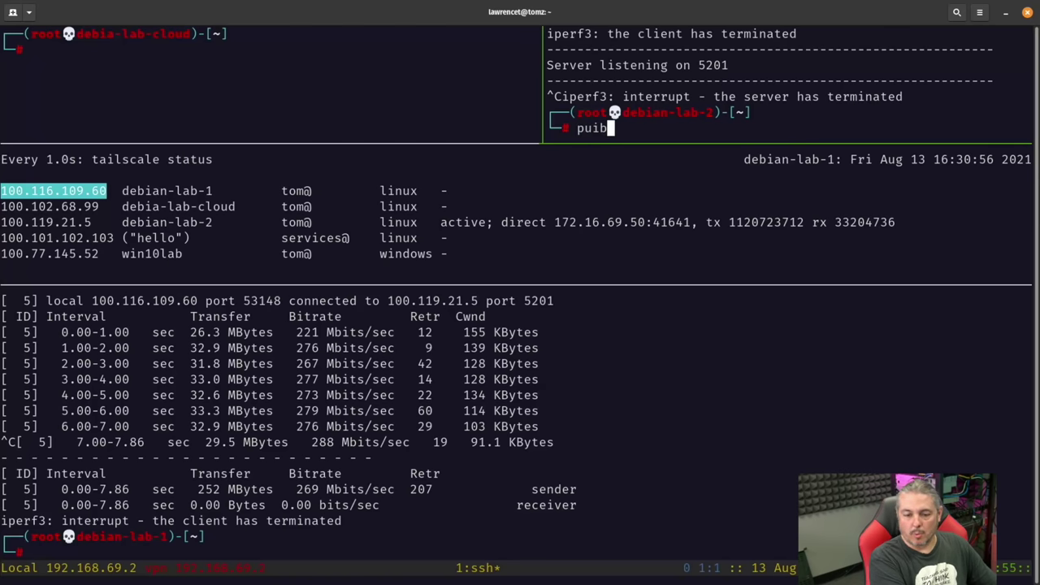
key("BackSpace")
key("BackSpace")
key("BackSpace")
key("BackSpace")
type("ping")
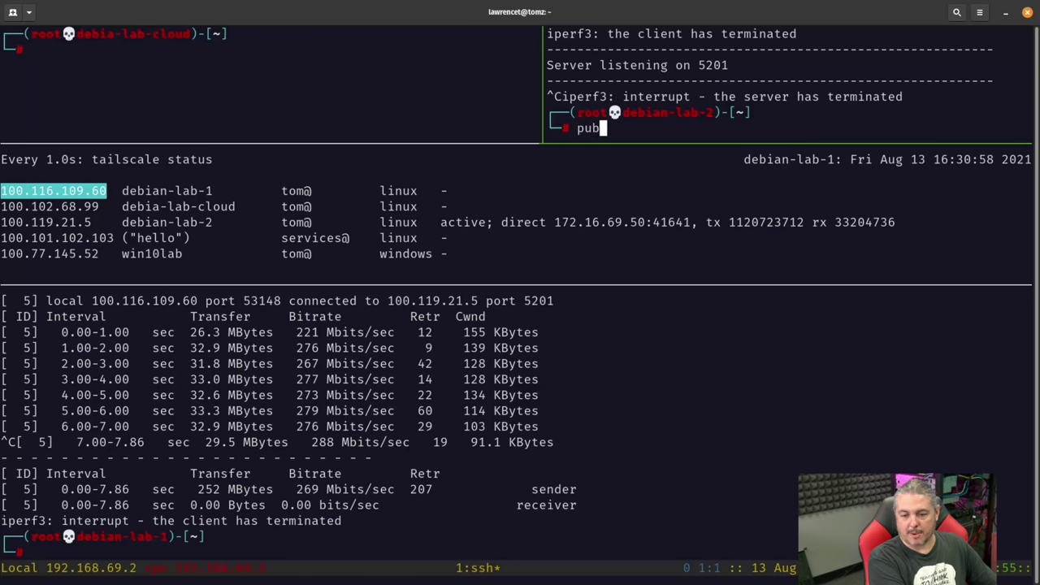
key("BackSpace")
key("BackSpace")
key("BackSpace")
key("BackSpace")
type("ping")
key("ctrl+shift+v")
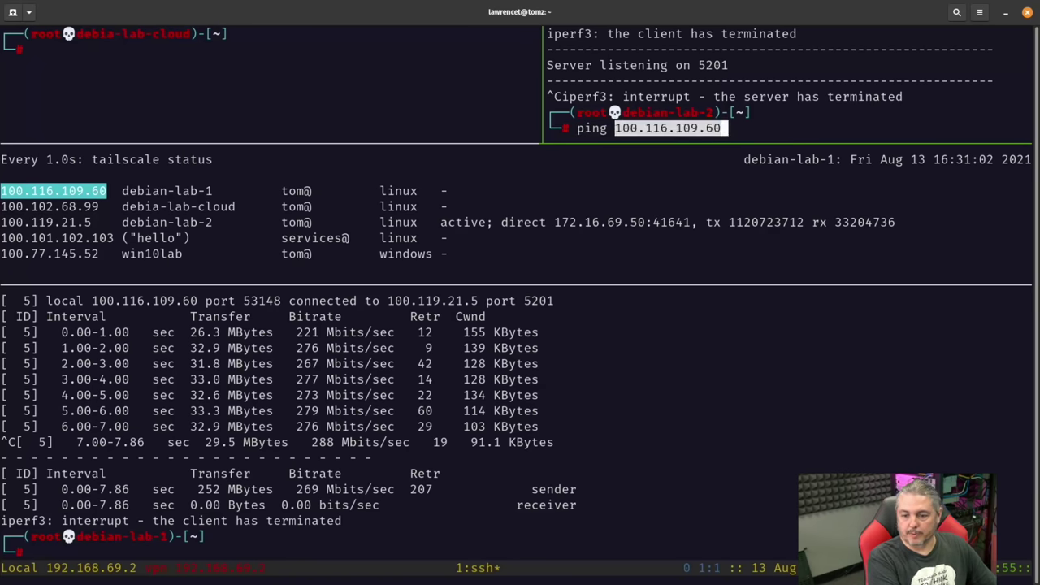
key("Return")
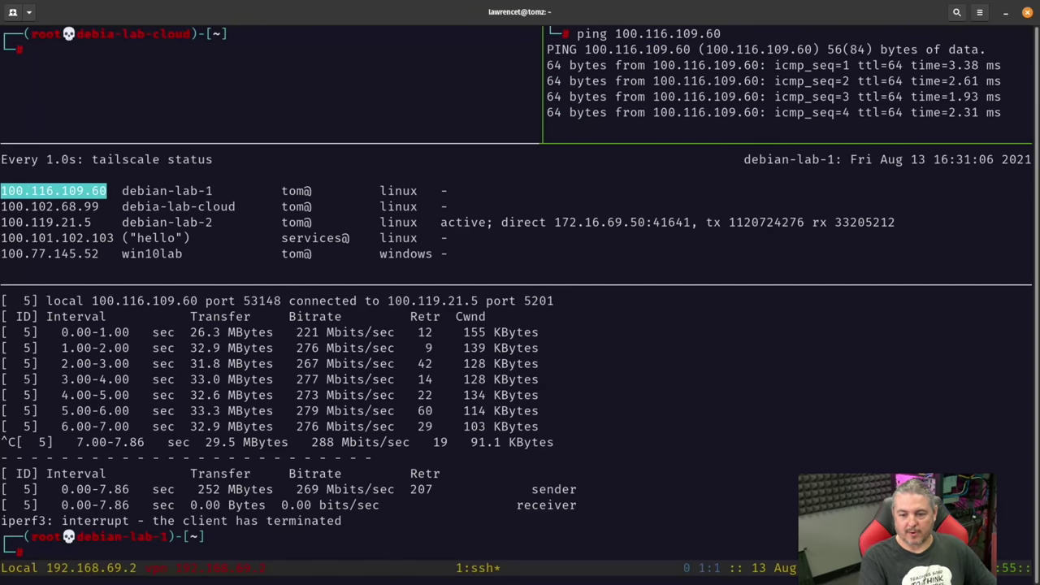
key("ctrl+c")
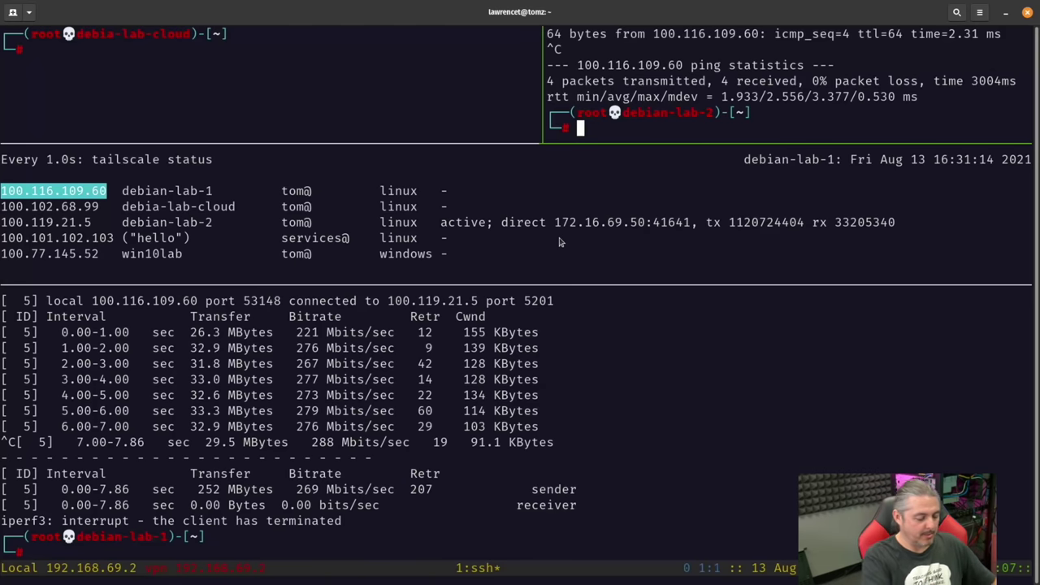
Restart iperf3 -s on debian-lab-2, listening on port 5201
type("iperf3 ")
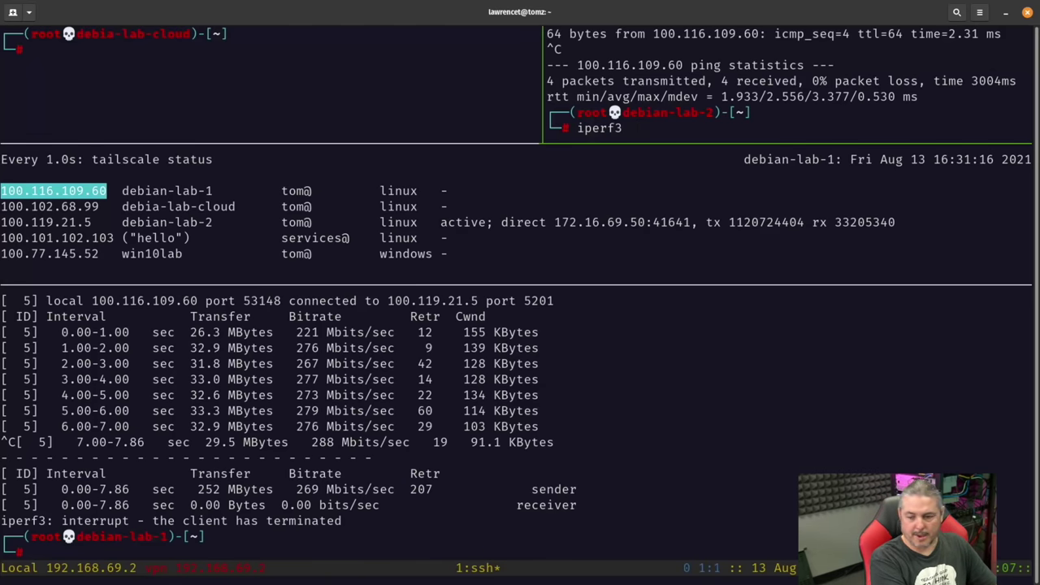
type("-c")
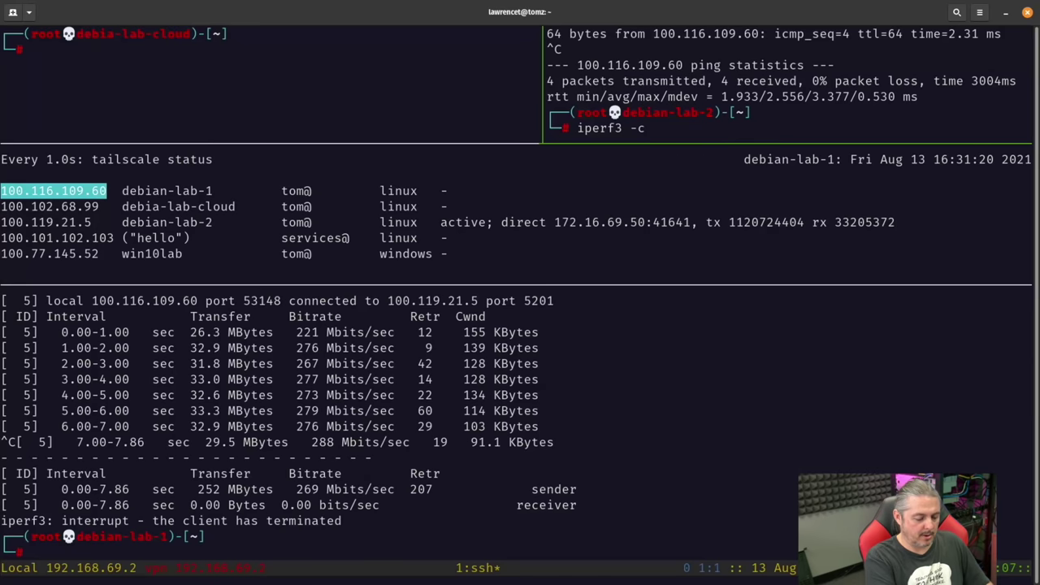
key("BackSpace")
type("s")
key("Return")
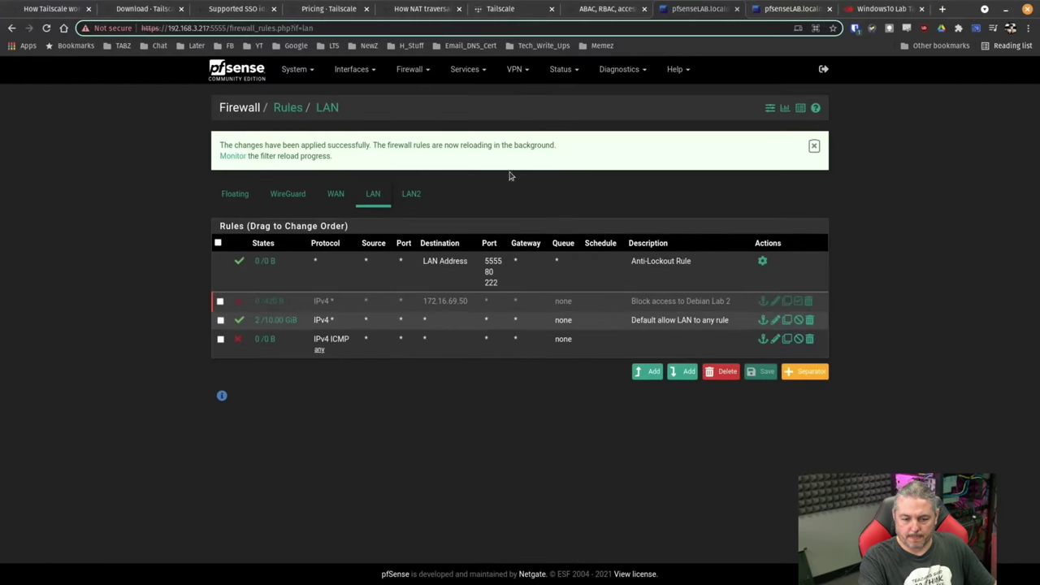
Enable and apply the 'Block access to Debian Lab 2' LAN rule in pfSense
left_click(814, 145)
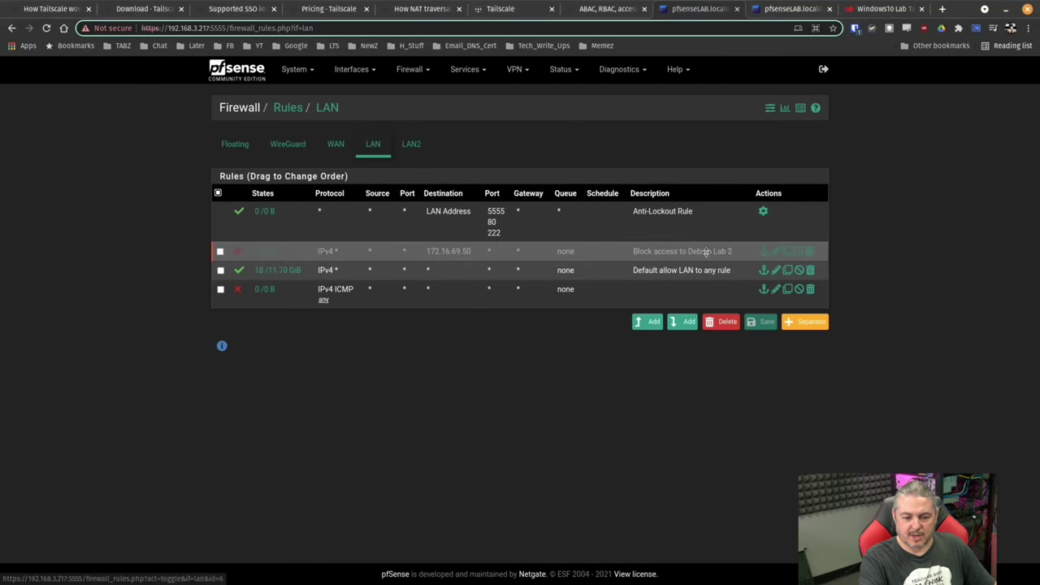
left_click(239, 253)
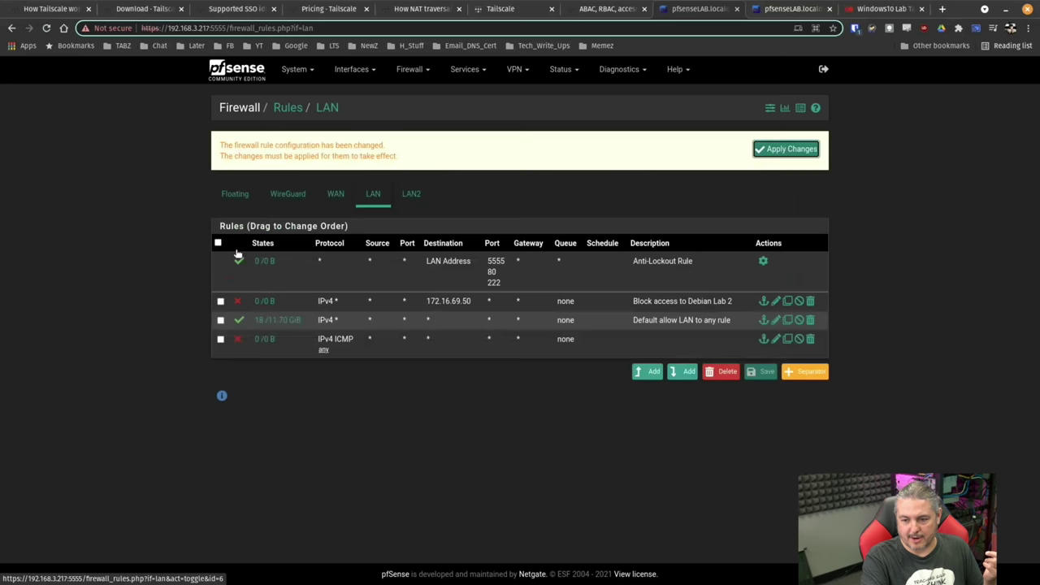
left_click(795, 153)
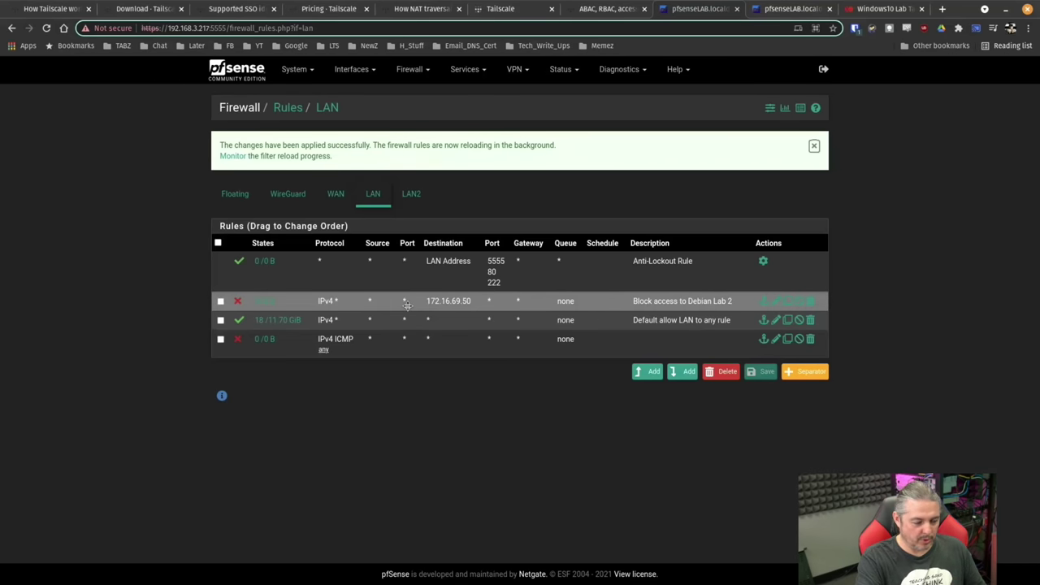
Rerun iperf3 -c debian-lab2-TailScale, still reaching about 287 Mbits/sec
key("super")
left_click(434, 165)
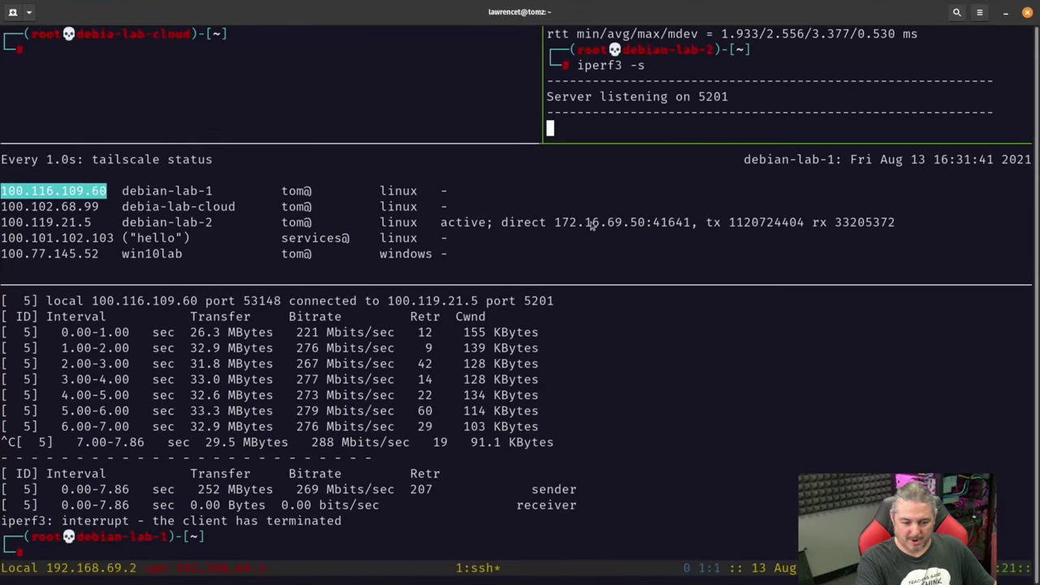
type("iperf3 -c debian-lab2-TailScale")
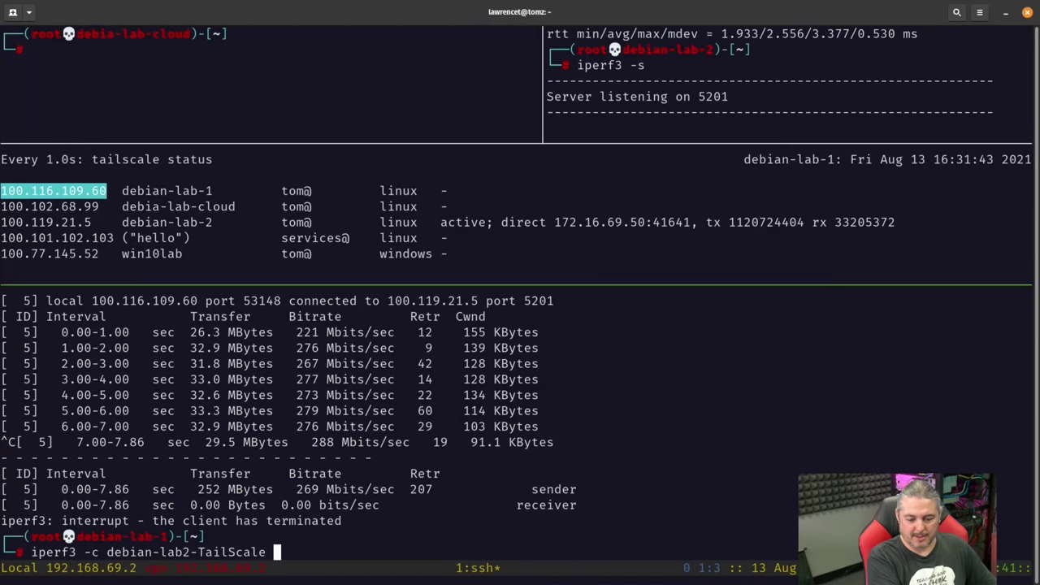
key("Return")
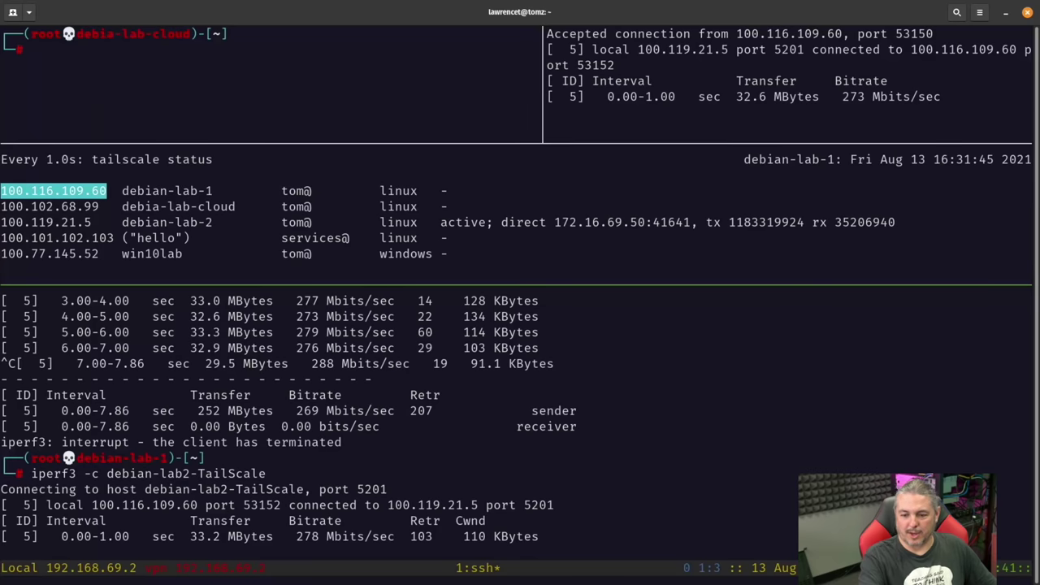
key("ctrl+c")
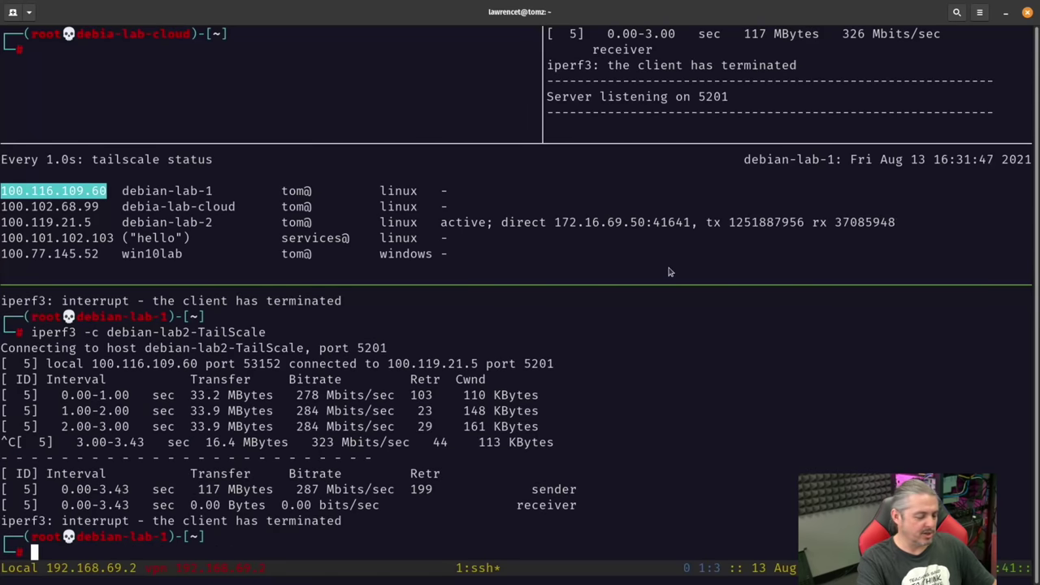
key("super")
Filter pfSense firewall states by 172.16.69.50 and kill them all
left_click(557, 437)
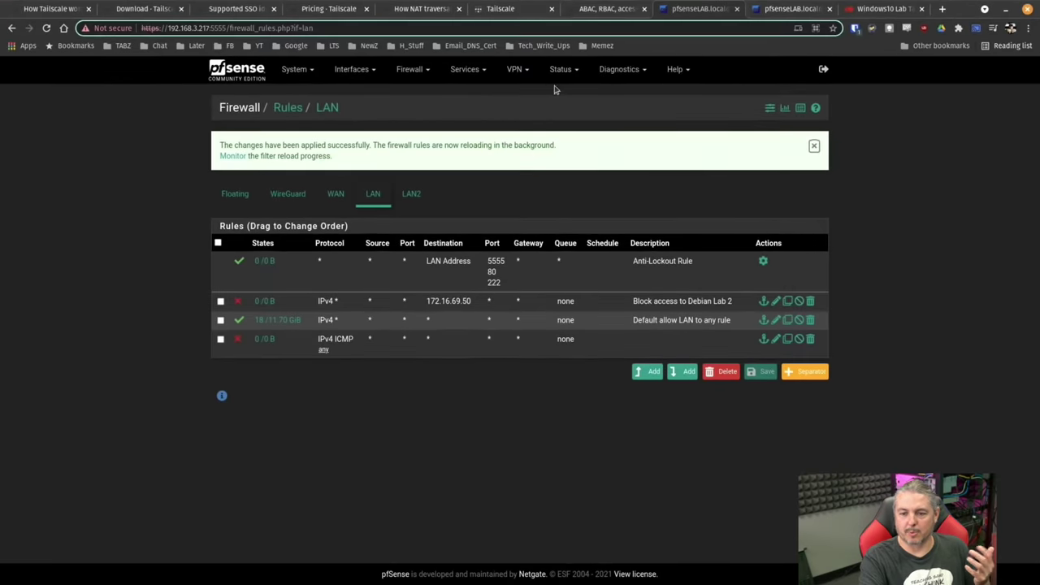
left_click(778, 11)
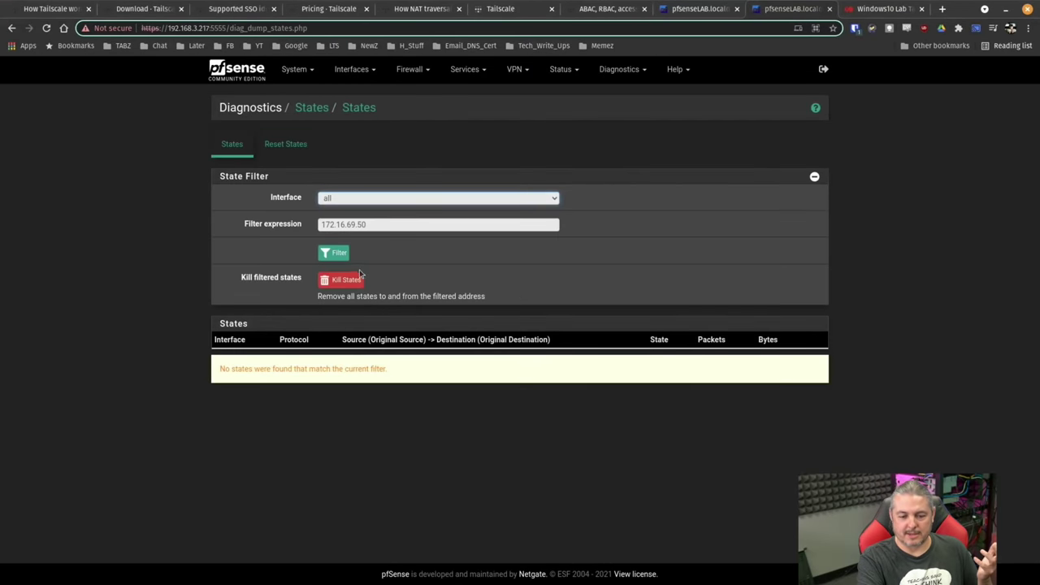
left_click(336, 254)
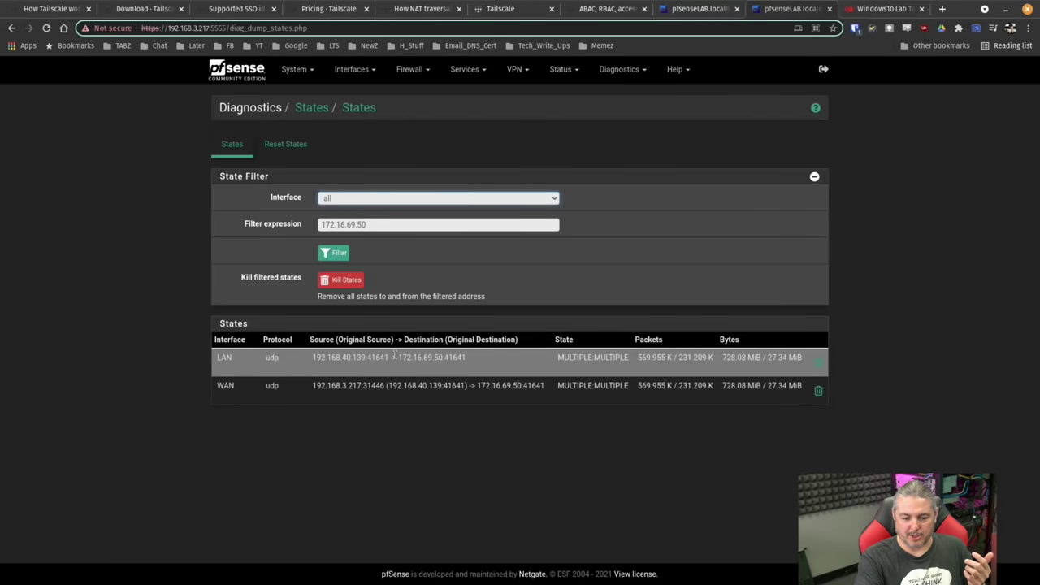
left_click(341, 279)
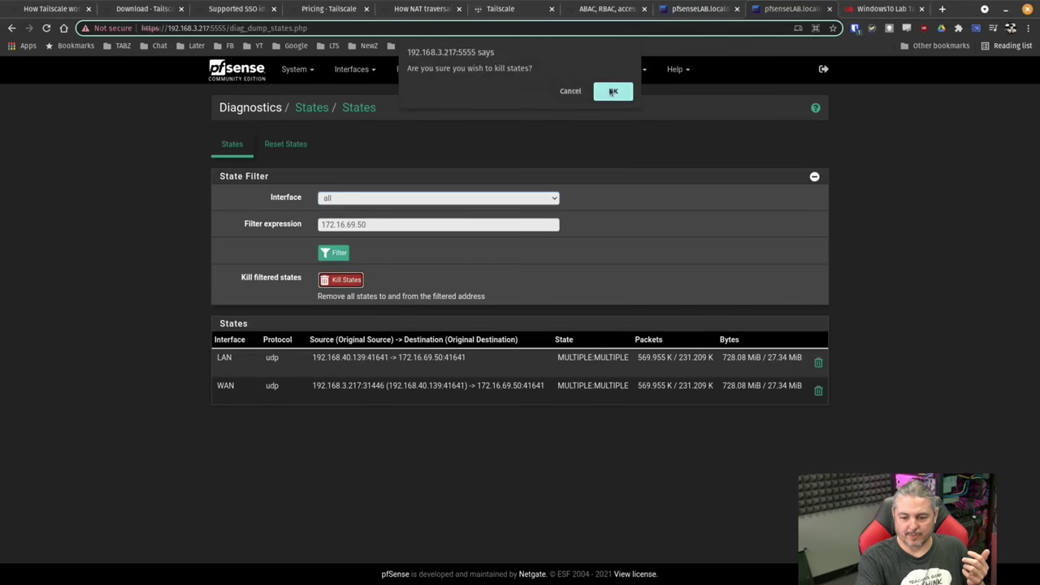
left_click(614, 90)
Delete the remaining LAN and WAN states for 172.16.69.50 and refresh the list
left_click(818, 362)
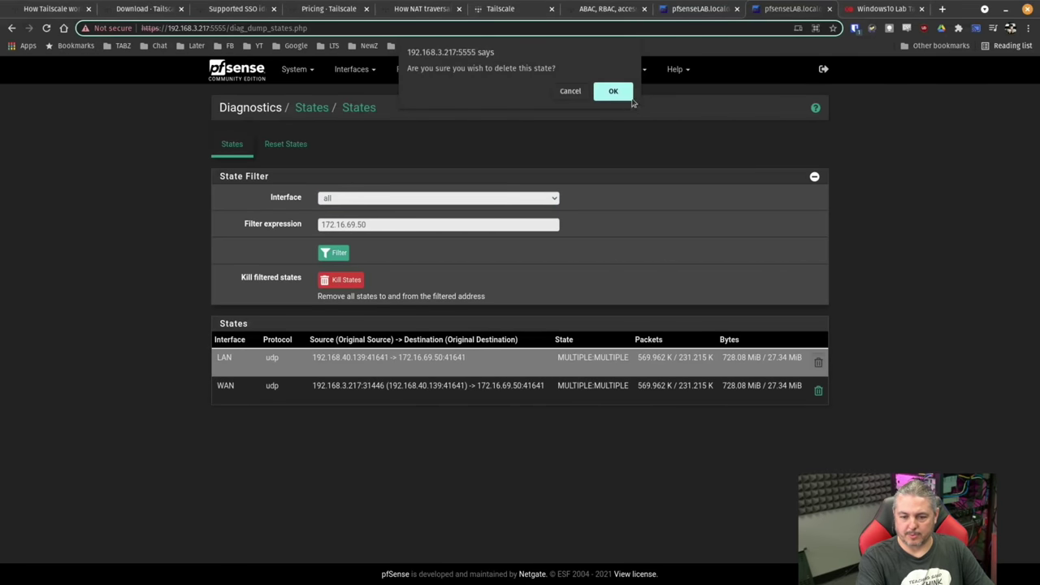
left_click(614, 91)
left_click(607, 91)
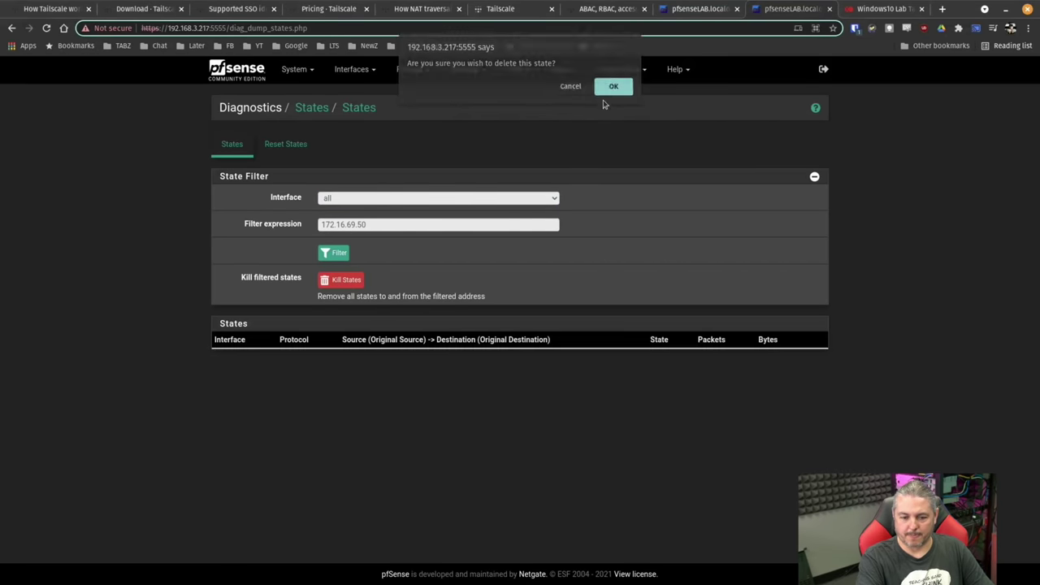
left_click(340, 254)
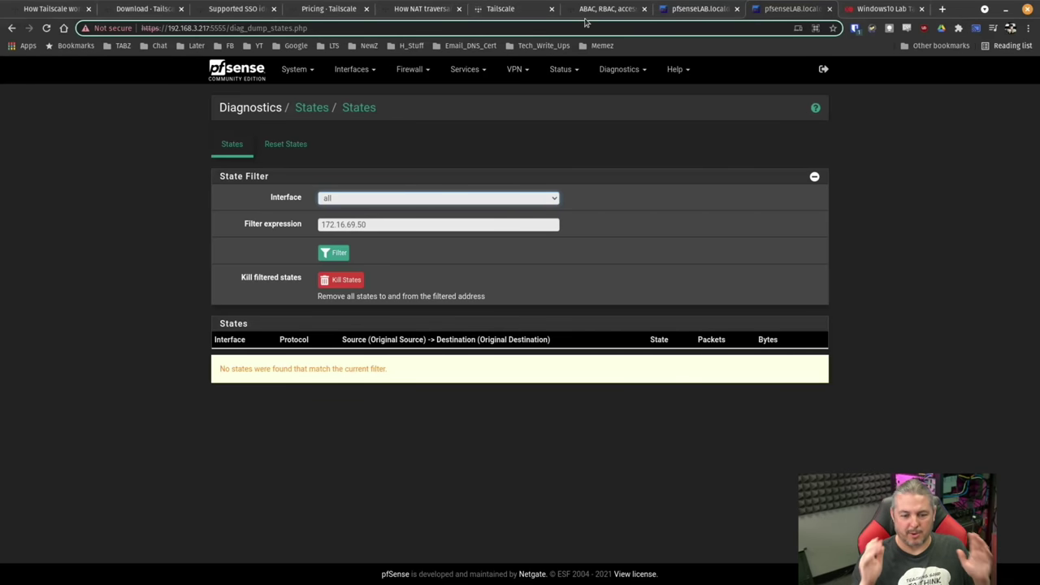
left_click(699, 8)
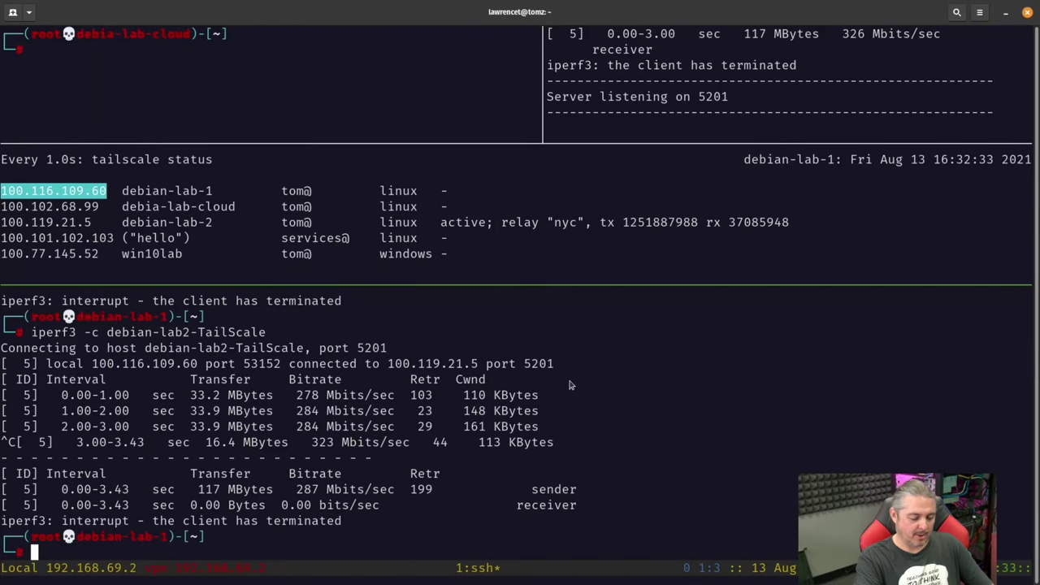
Rerun the iperf3 test to debian-lab2, now via relay, and start an iperf3 server on the cloud host
key("Up")
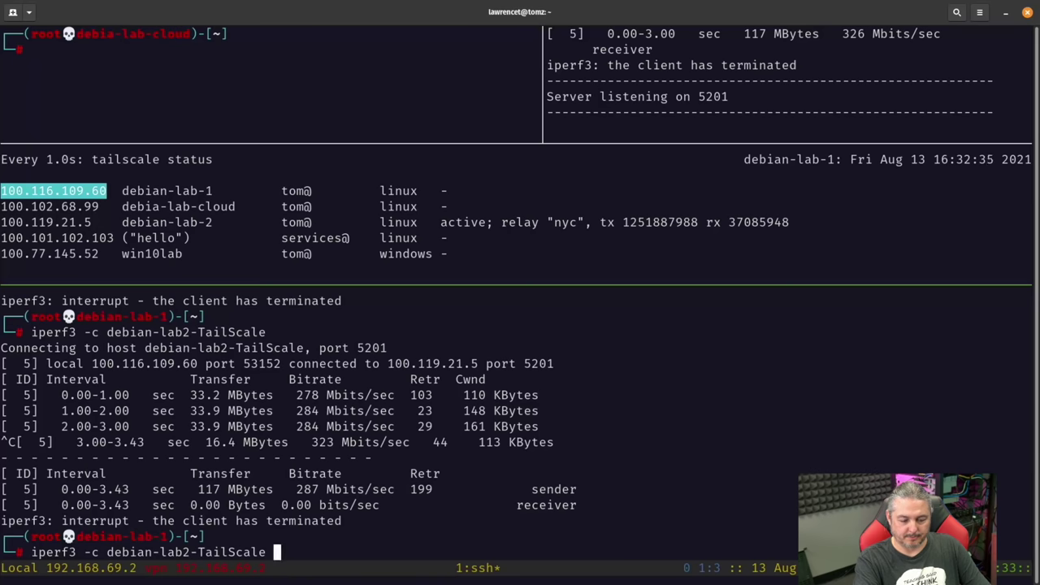
key("Return")
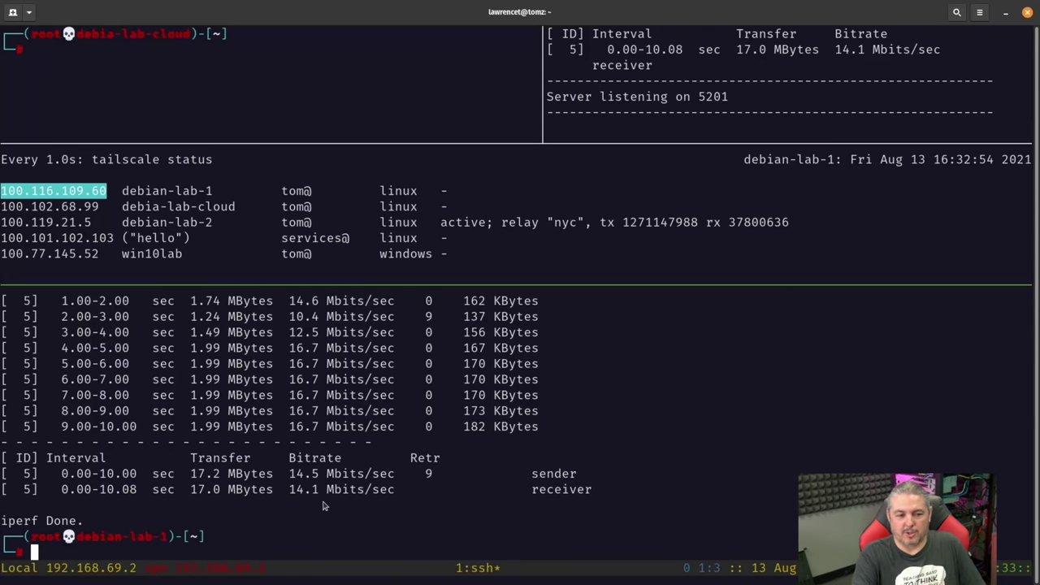
left_click(222, 75)
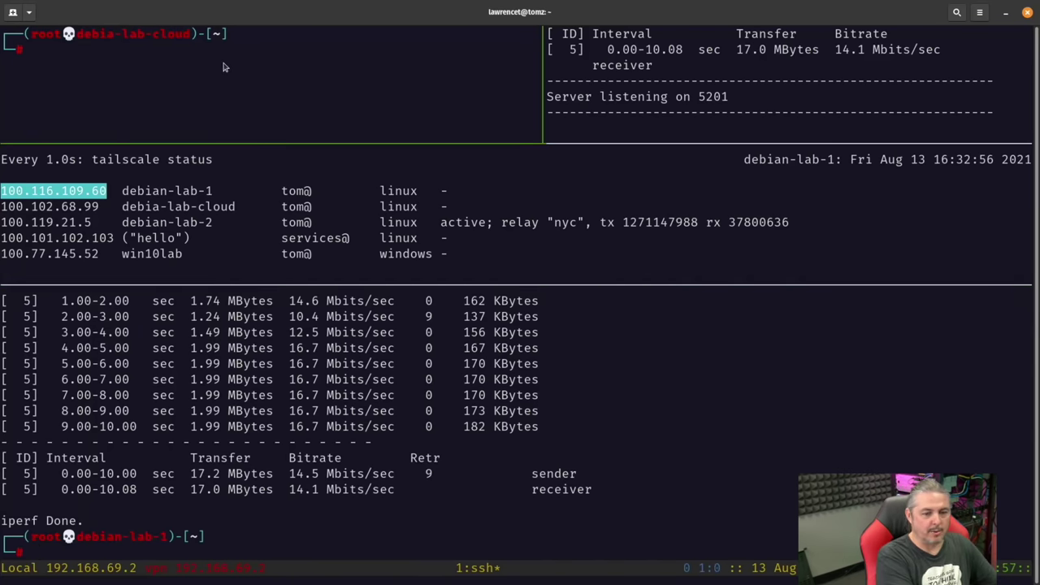
type("iperf3 -c")
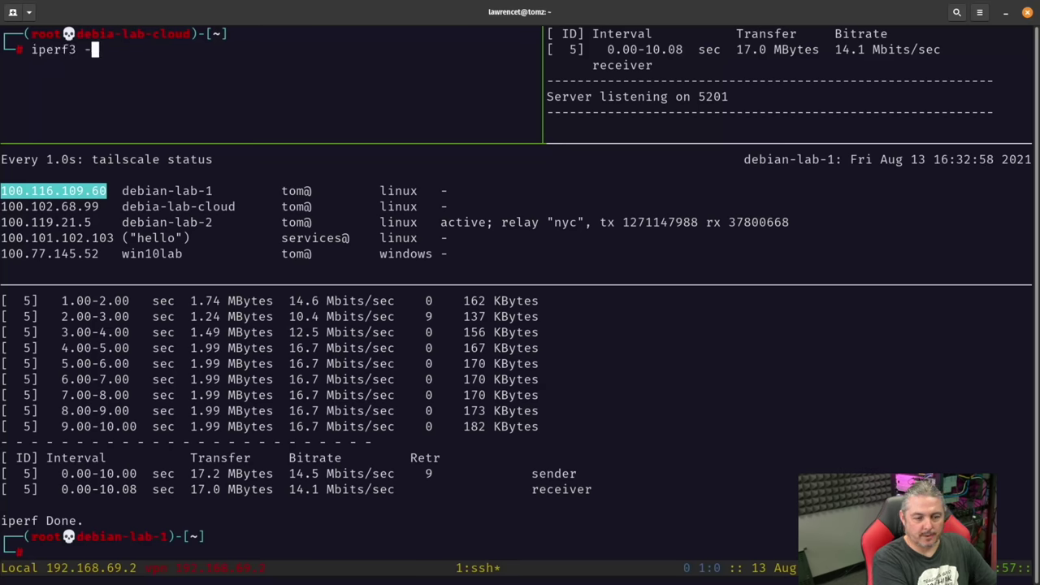
key("Return")
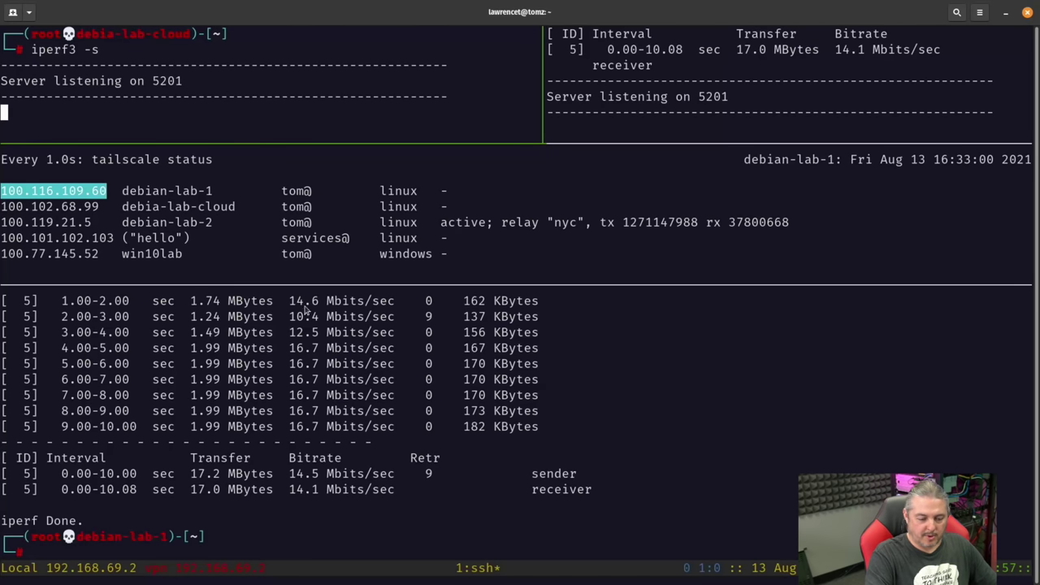
Run iperf3 -c debian-cloudlab-TailScale from debian-lab-1
left_click(343, 383)
type("iperf3")
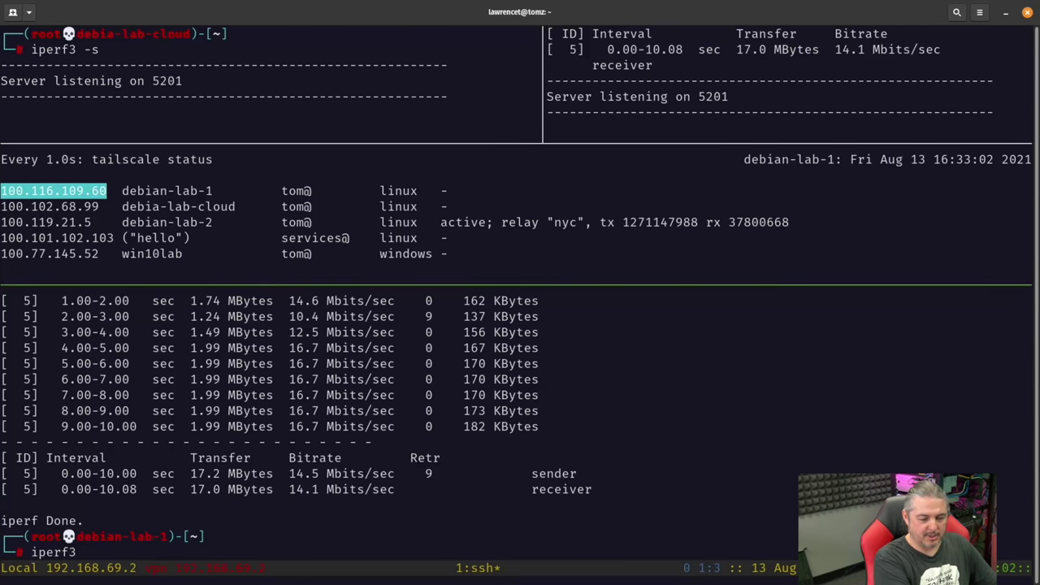
type(" -c debian-c")
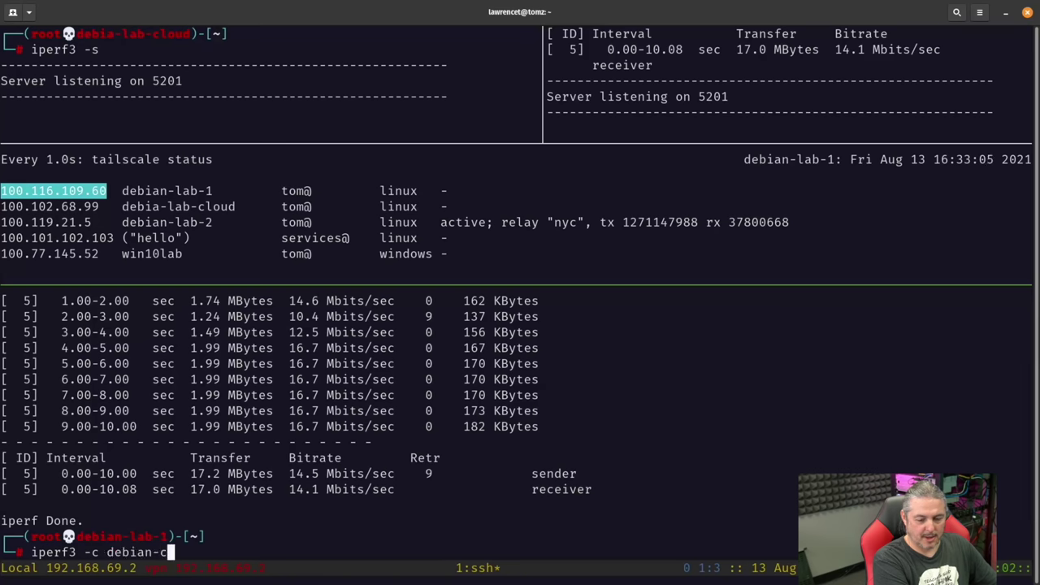
type("loudlab-TailScale")
key("Return")
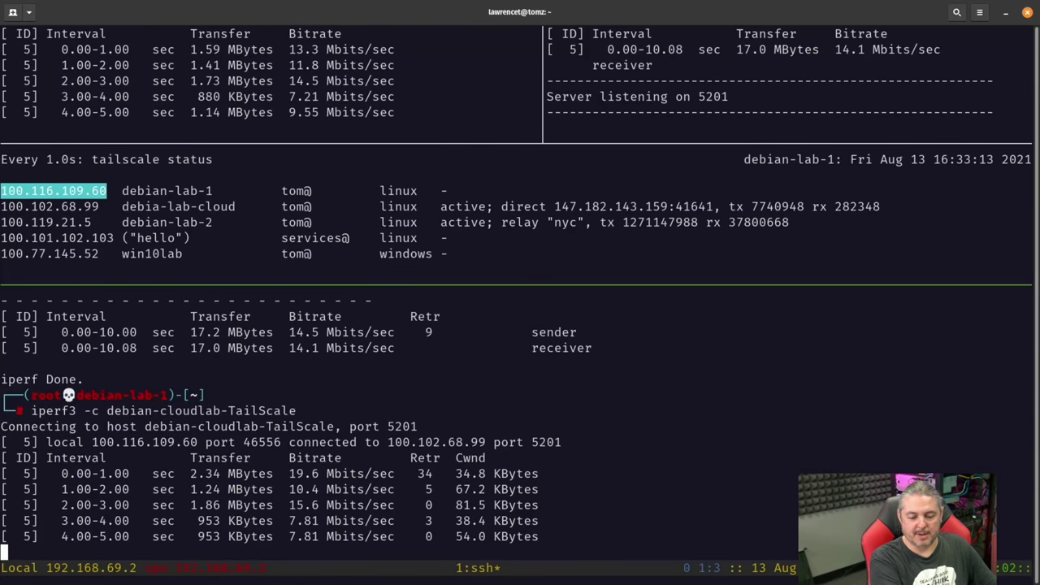
key("ctrl+c")
Run iperf3 -c debian-cloudlab-public against the cloud host's public address
key("Up")
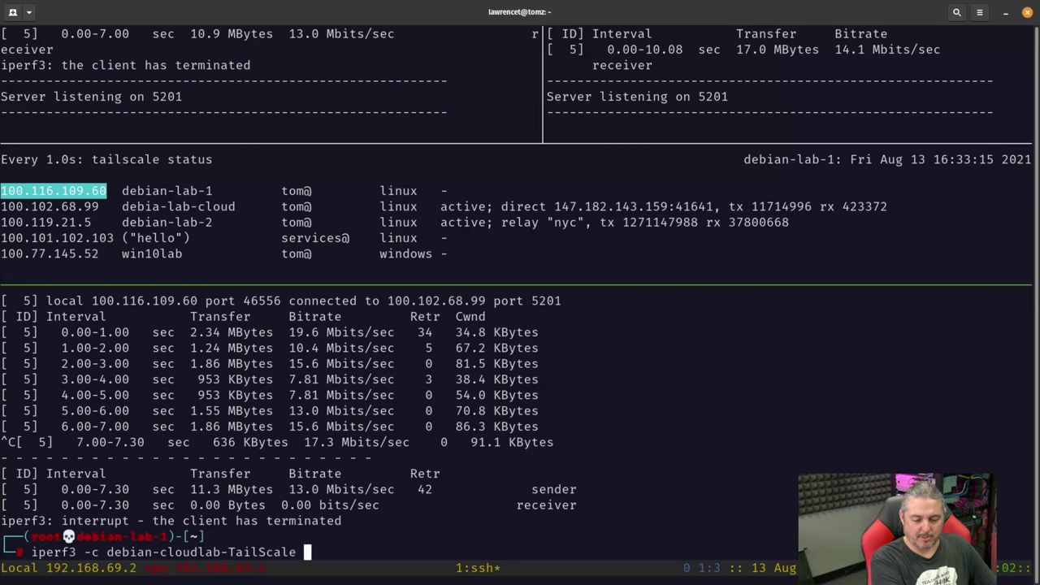
key("BackSpace")
key("BackSpace")
key("BackSpace")
key("BackSpace")
key("BackSpace")
key("BackSpace")
key("BackSpace")
key("BackSpace")
key("BackSpace")
type("P")
key("BackSpace")
type("public")
key("Return")
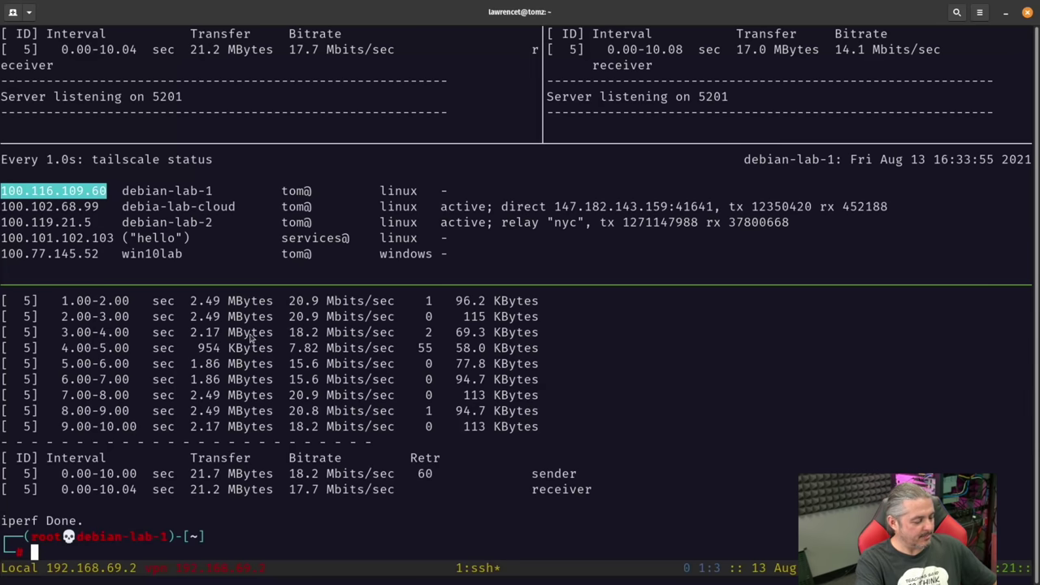
Disable the 'Block access to Debian Lab 2' rule in pfSense
key("super")
left_click(409, 410)
left_click_drag(961, 7, 855, 202)
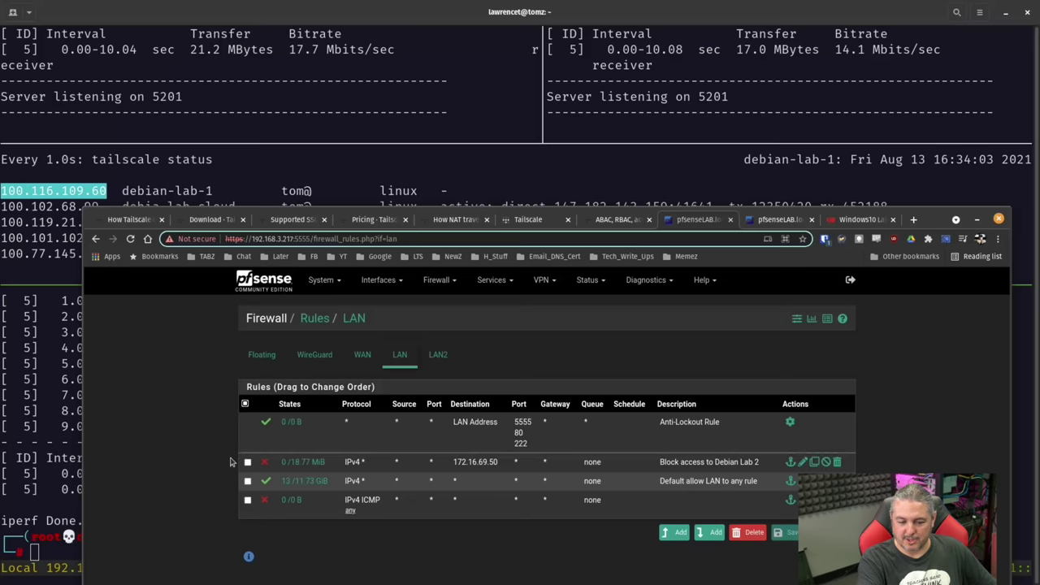
left_click(264, 461)
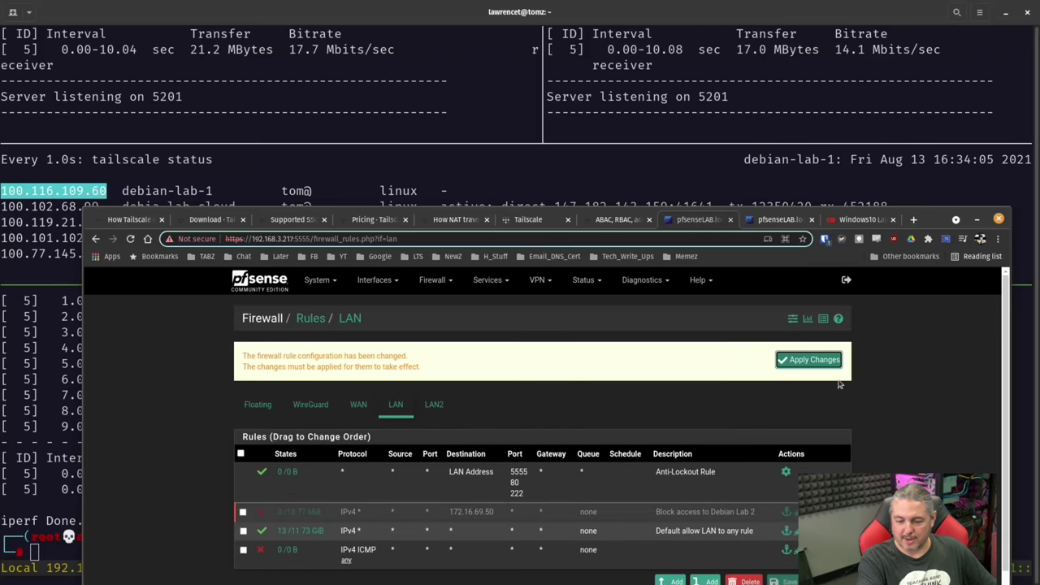
Rerun iperf3 -c debian-lab2-TailScale from debian-lab-1
left_click(701, 129)
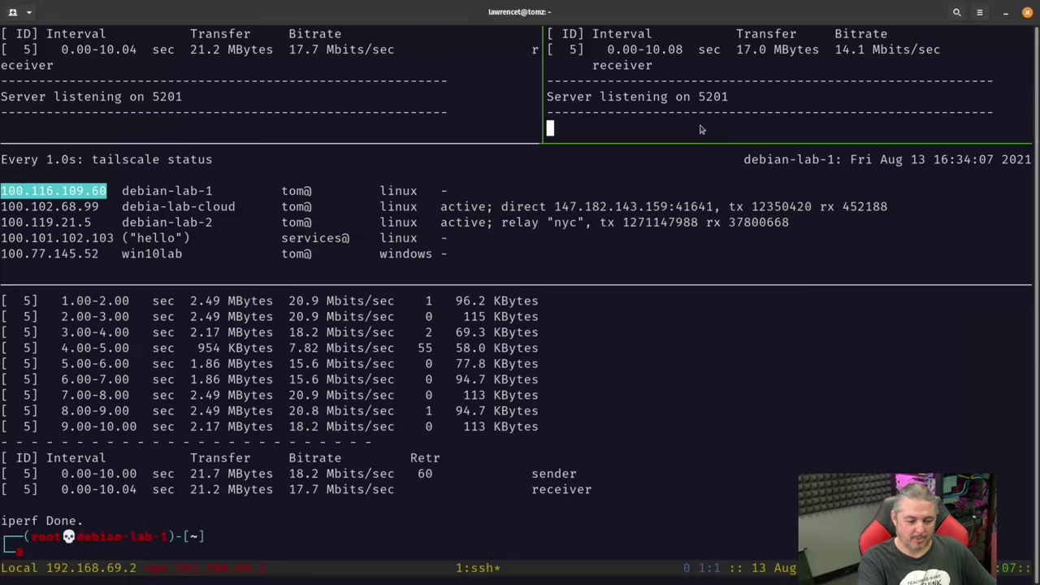
key("Up")
key("Up")
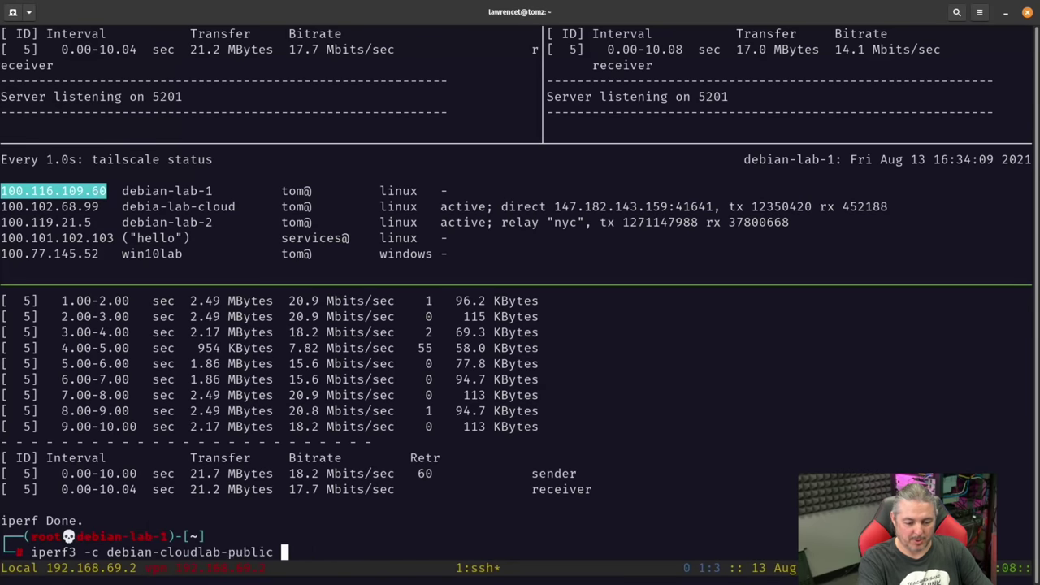
key("Up")
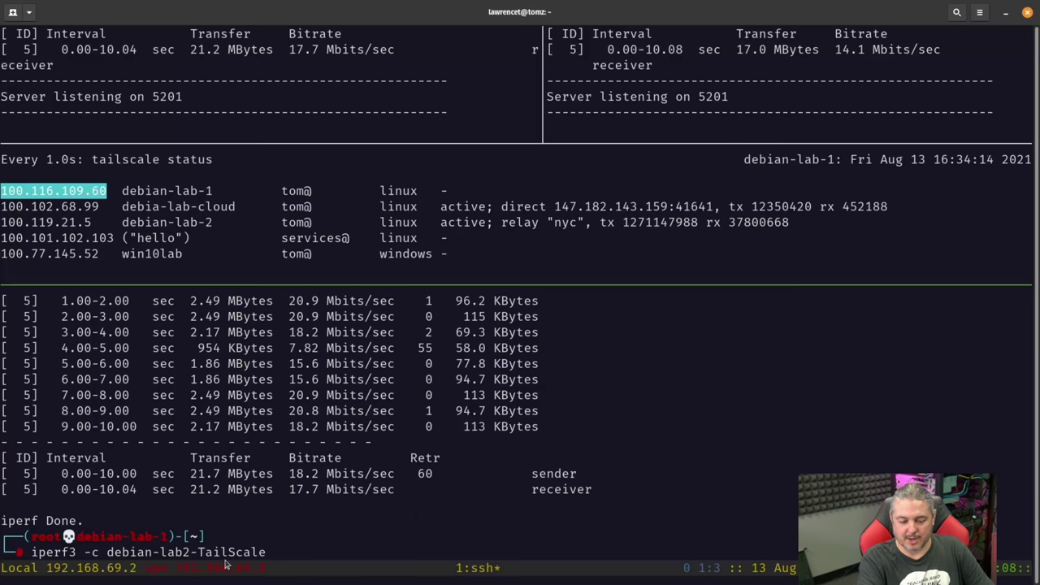
key("Return")
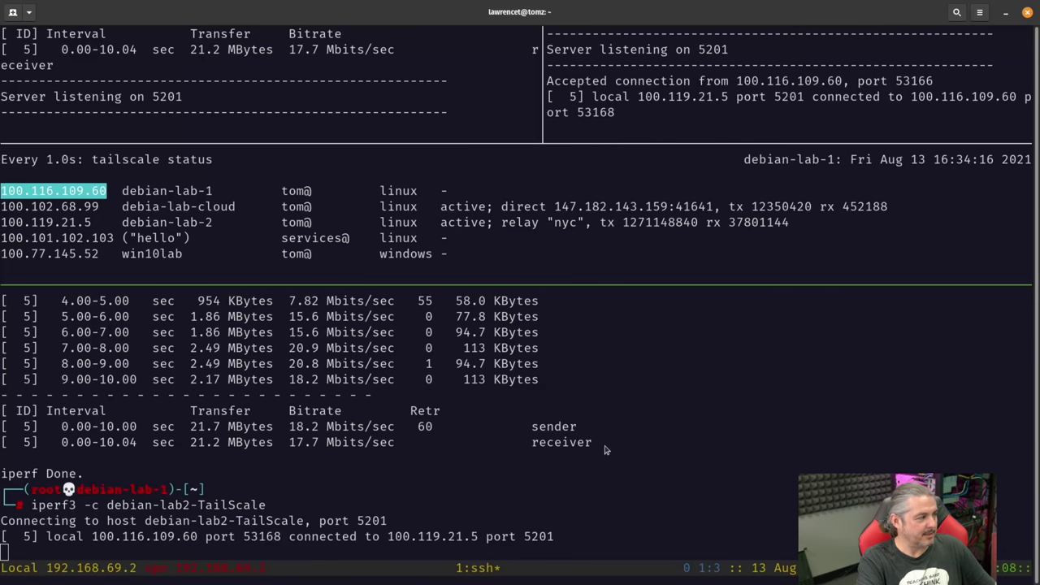
Apply the pfSense rule changes so tailscale status shows debian-lab-2 direct again
key("alt+Tab")
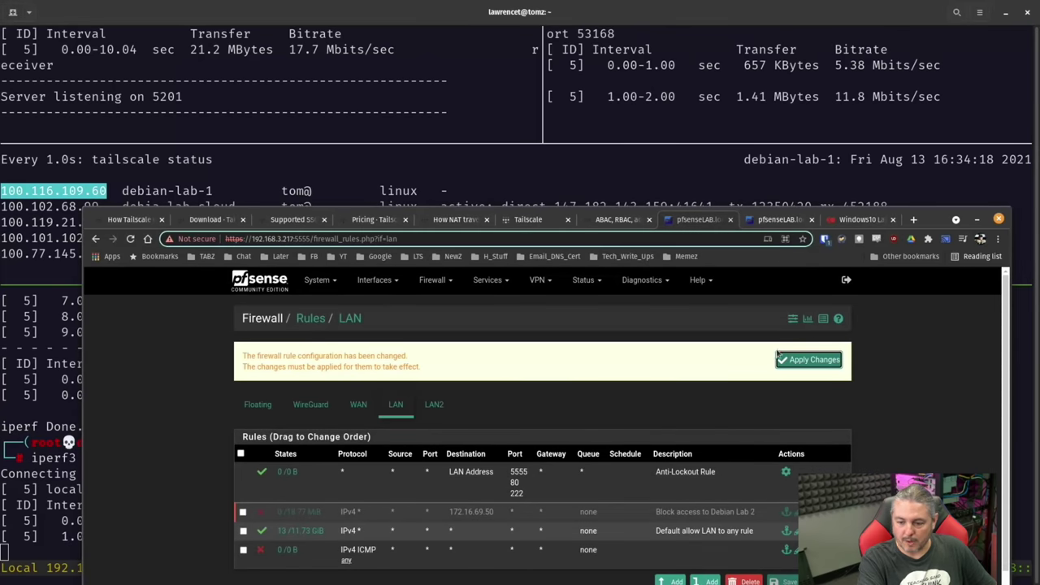
left_click(809, 360)
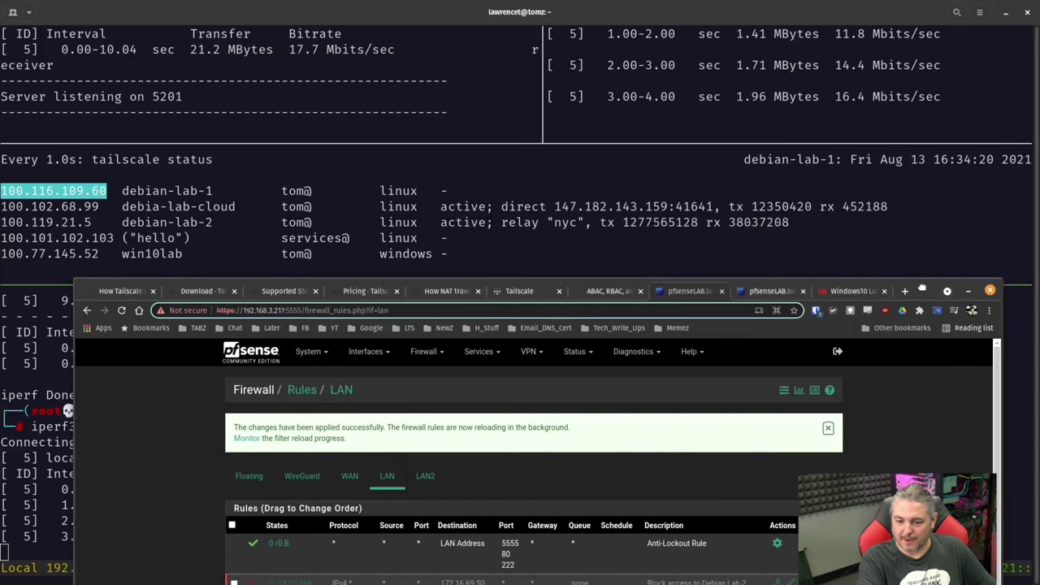
left_click_drag(926, 223, 912, 306)
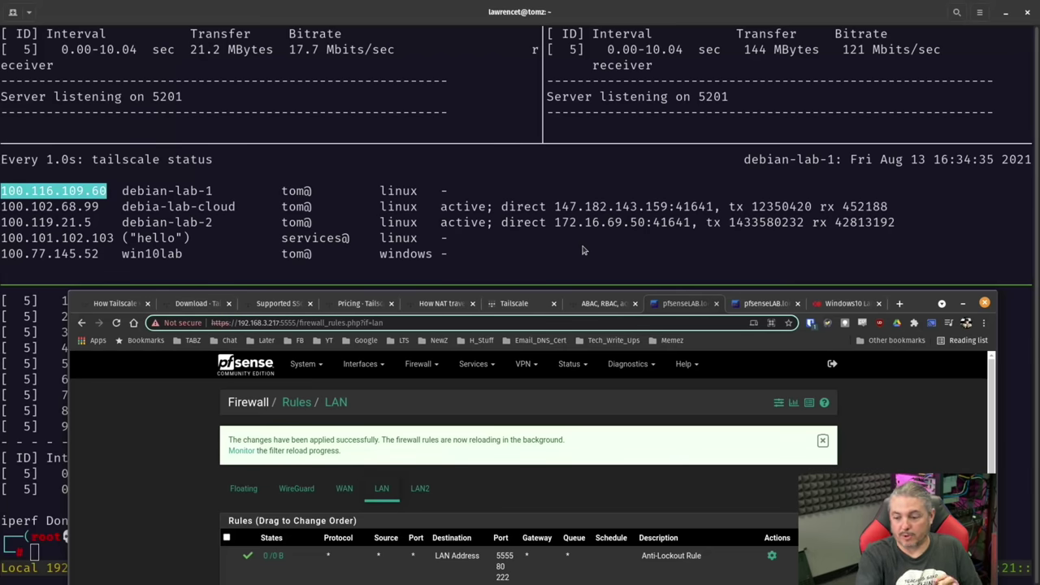
Maximize the pfSense window and filter Diagnostics > States for host 172.16.69.50
double_click(922, 304)
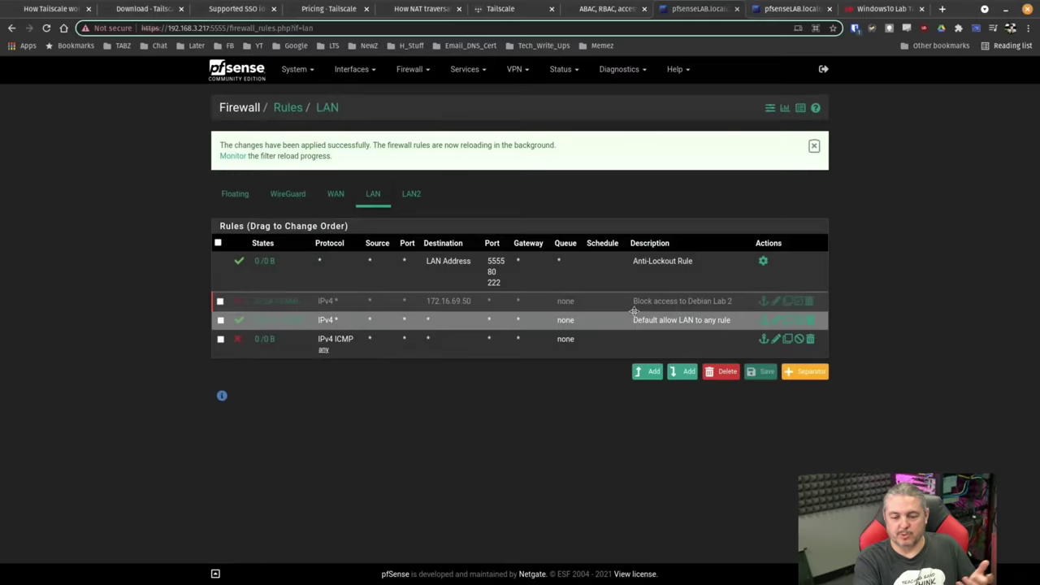
left_click(772, 9)
left_click(333, 252)
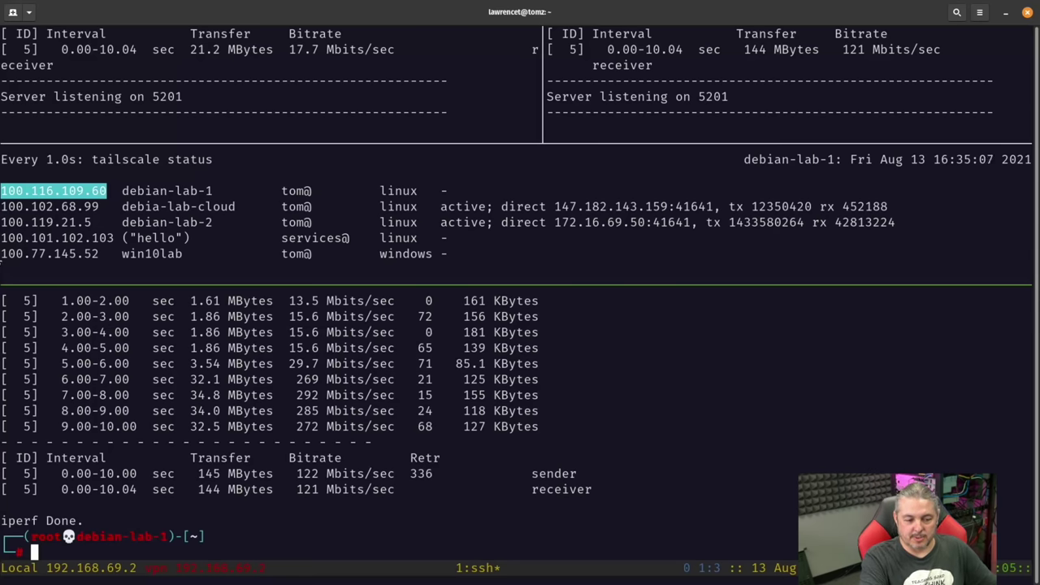
Copy win10lab's address 100.77.145.52 from tailscale status, ping it, then stop for statistics
left_click_drag(2, 258, 100, 261)
right_click(99, 267)
left_click(111, 278)
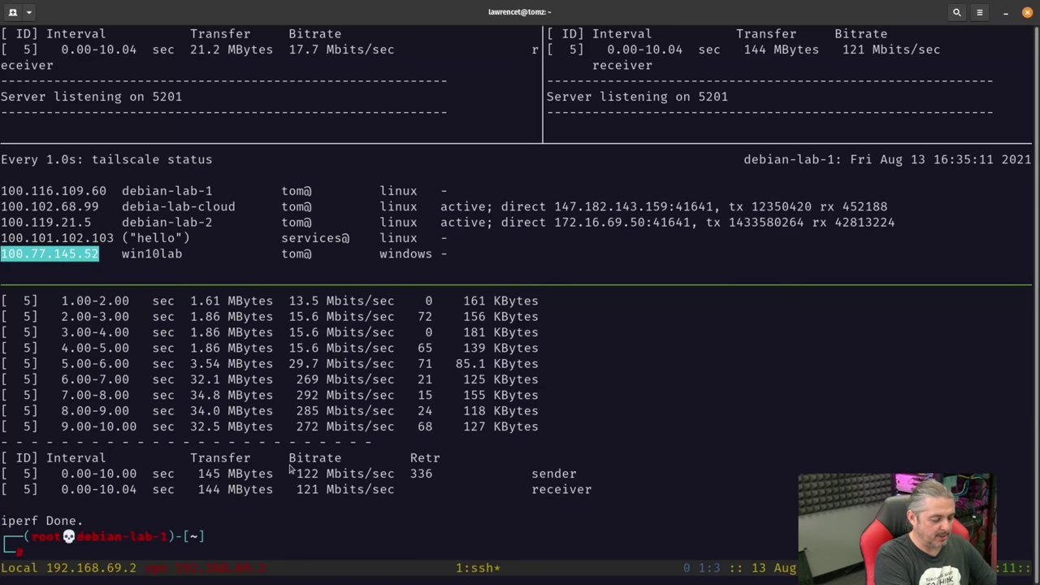
type("ping")
key("ctrl+shift+v")
key("Return")
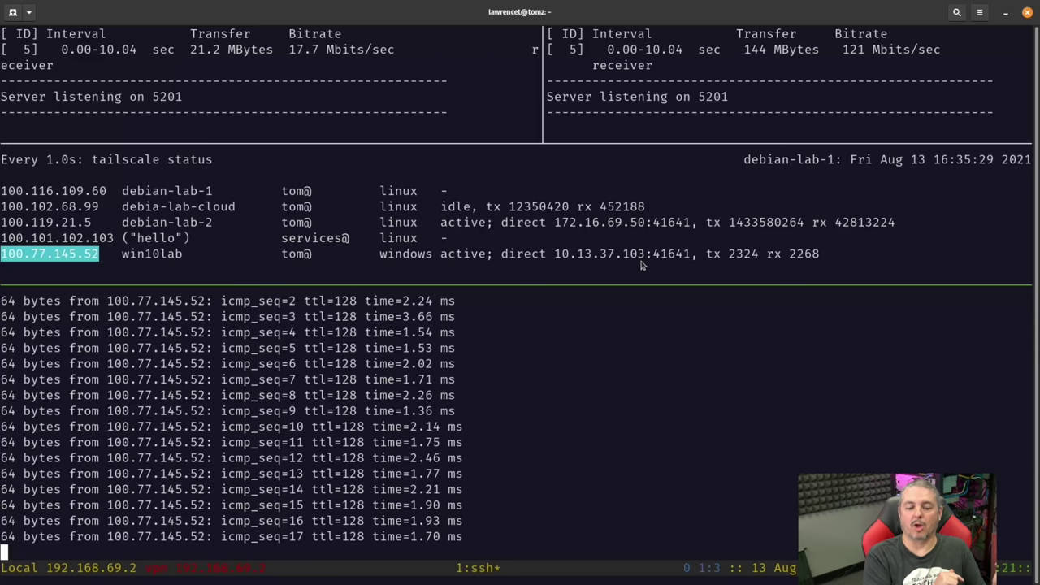
key("ctrl+c")
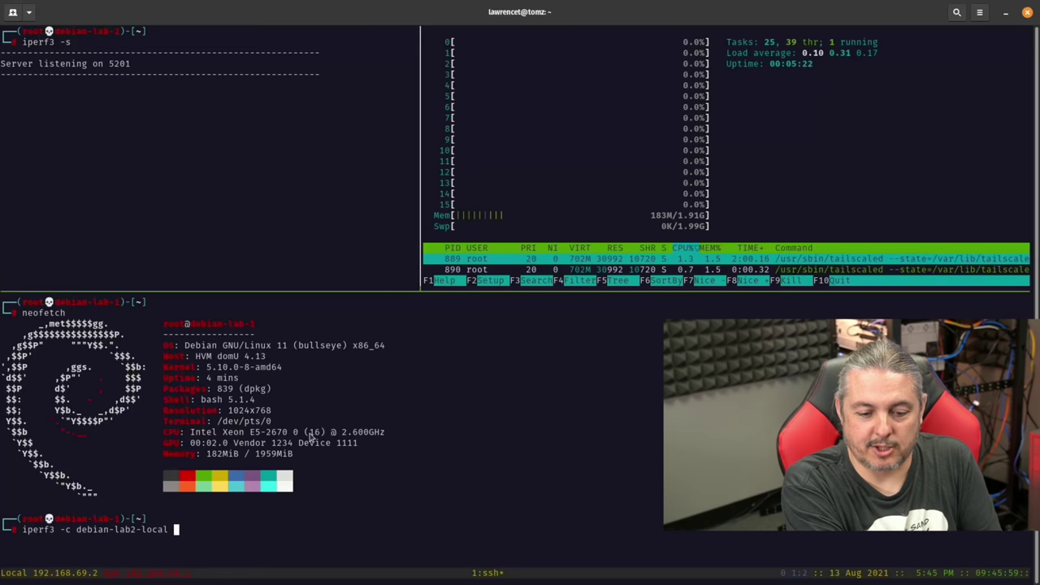
left_click_drag(309, 437, 327, 449)
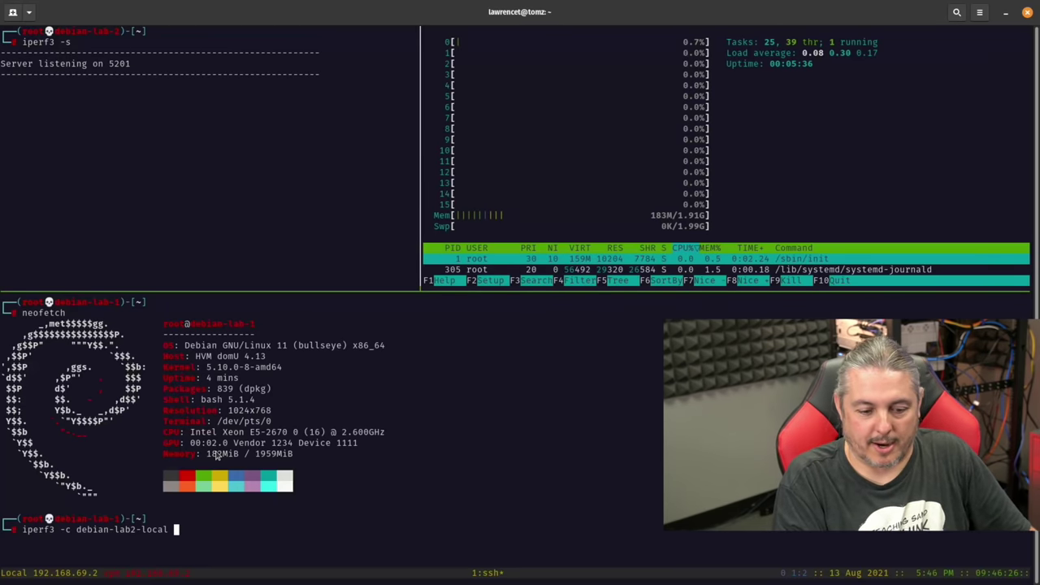
Run iperf3 to debian-lab2-local, then rerun it against debian-lab2-TailScale for the Tailscale result
key("Return")
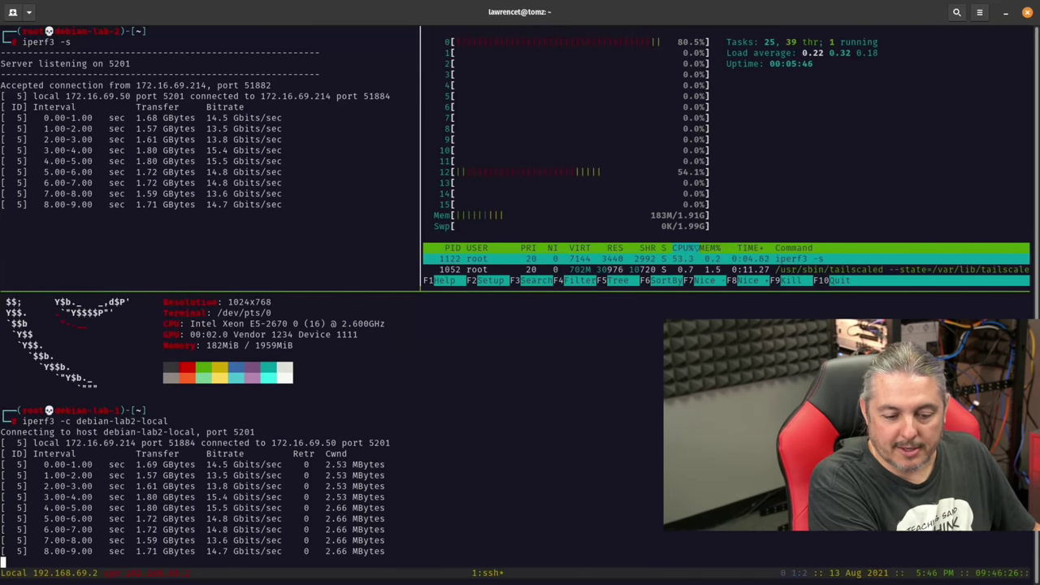
key("Up")
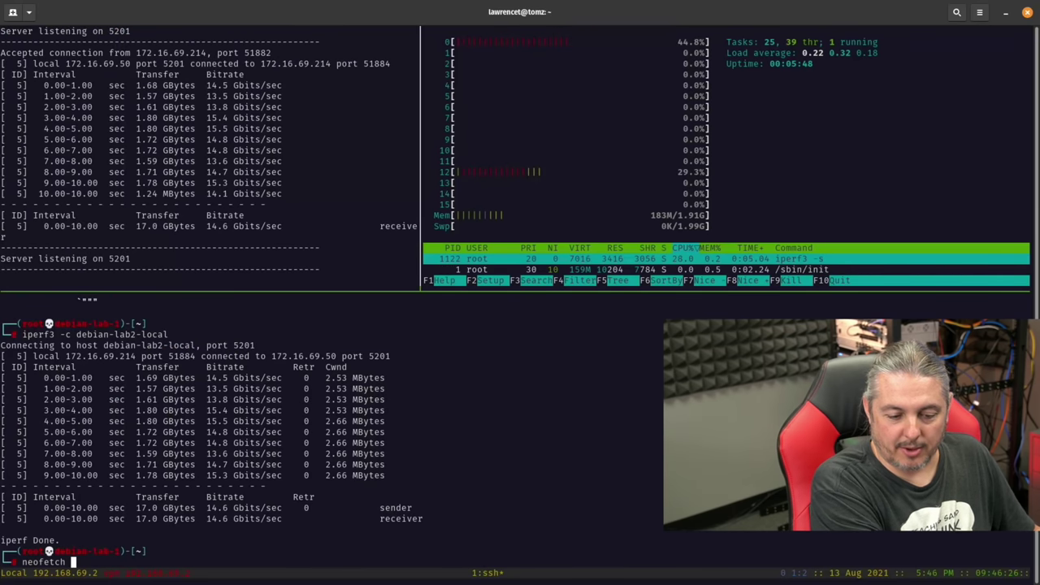
key("BackSpace")
key("BackSpace")
key("BackSpace")
key("BackSpace")
key("BackSpace")
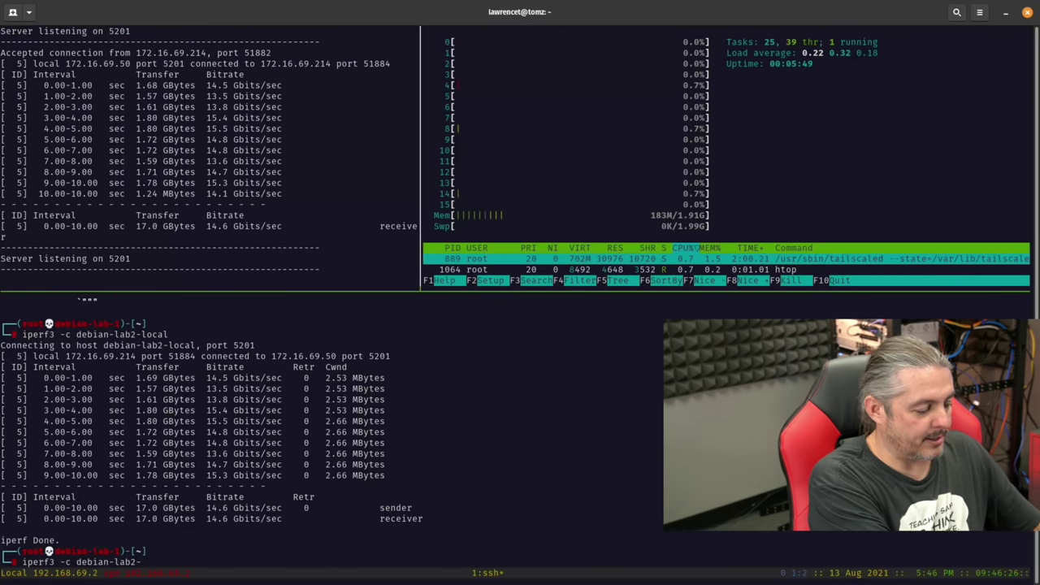
type("TailScale")
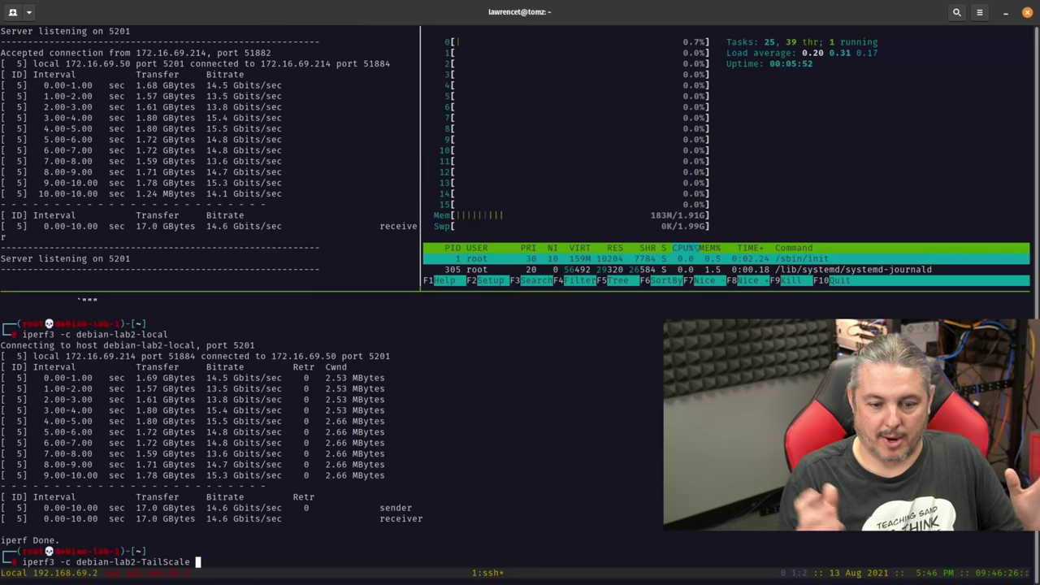
key("Return")
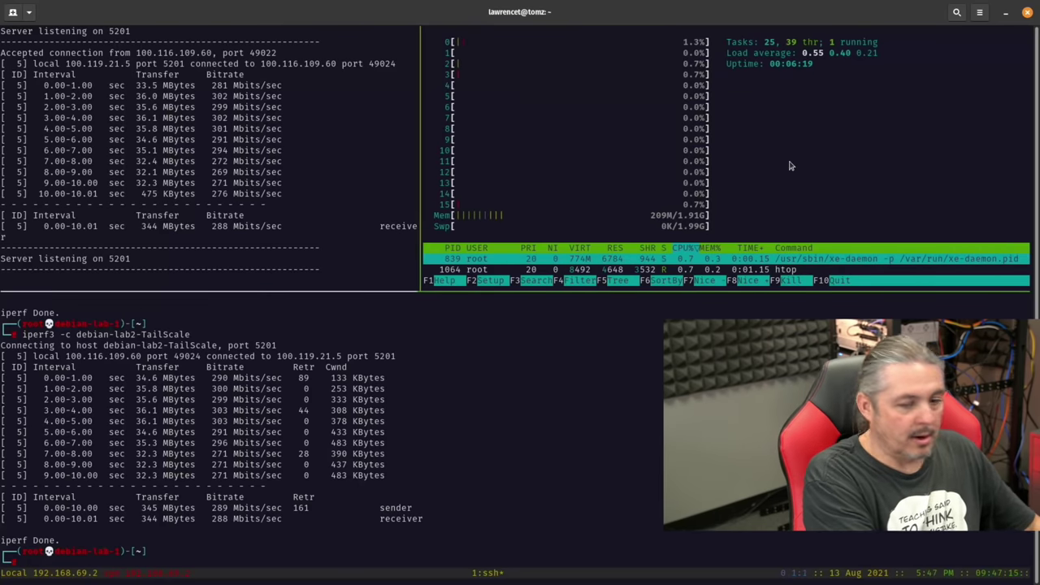
Quit htop and run tailscale status, highlighting lab-1's direct connection address
type("q")
type("tail")
type("scale ")
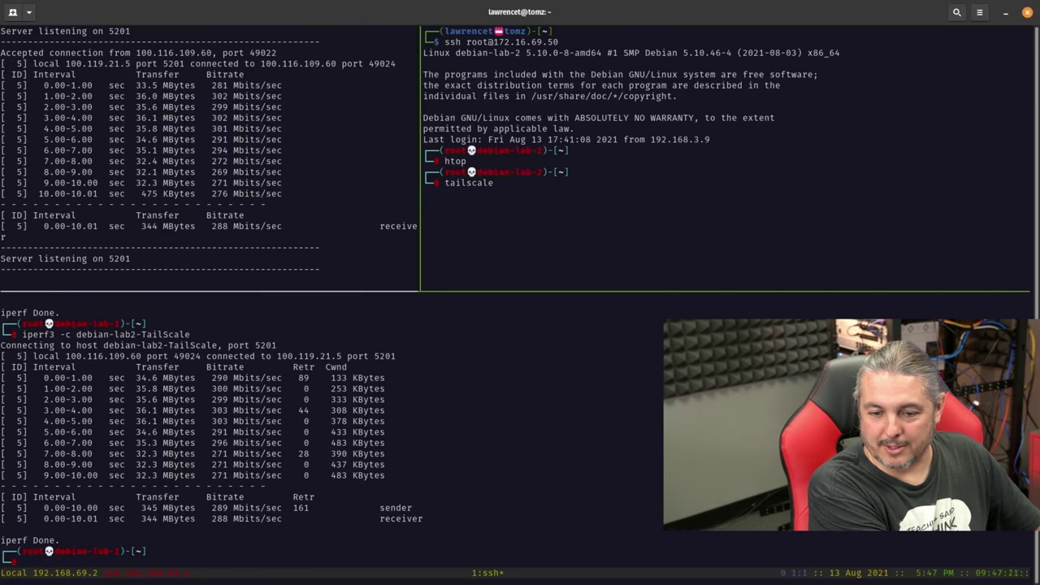
type("status")
key("Return")
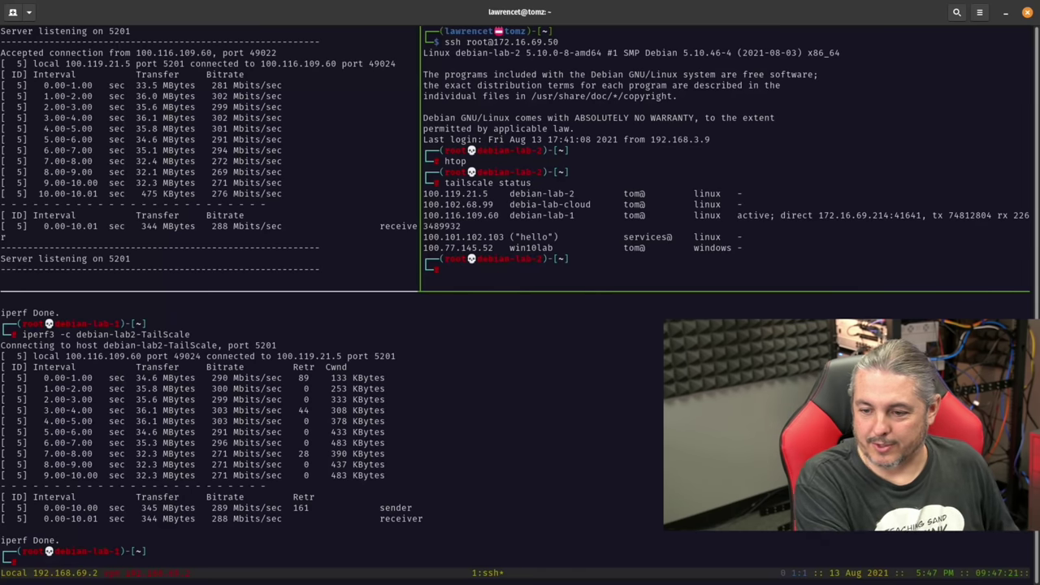
left_click_drag(811, 218, 911, 223)
In the lab-1 pane, run ip a and highlight the eth0 LAN address
left_click(595, 446)
type("ipw")
key("BackSpace")
type("a")
key("Return")
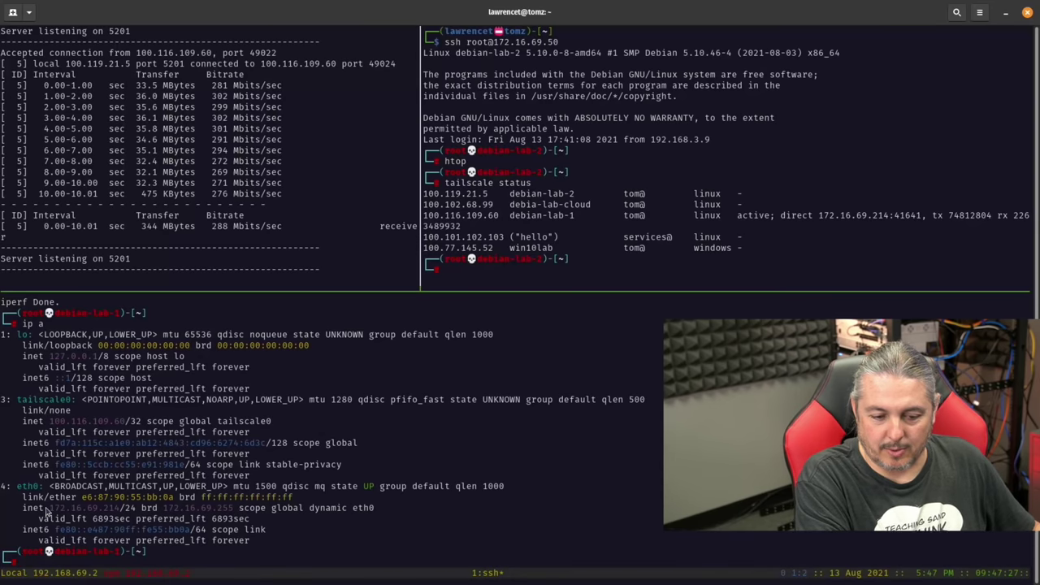
left_click_drag(46, 508, 119, 512)
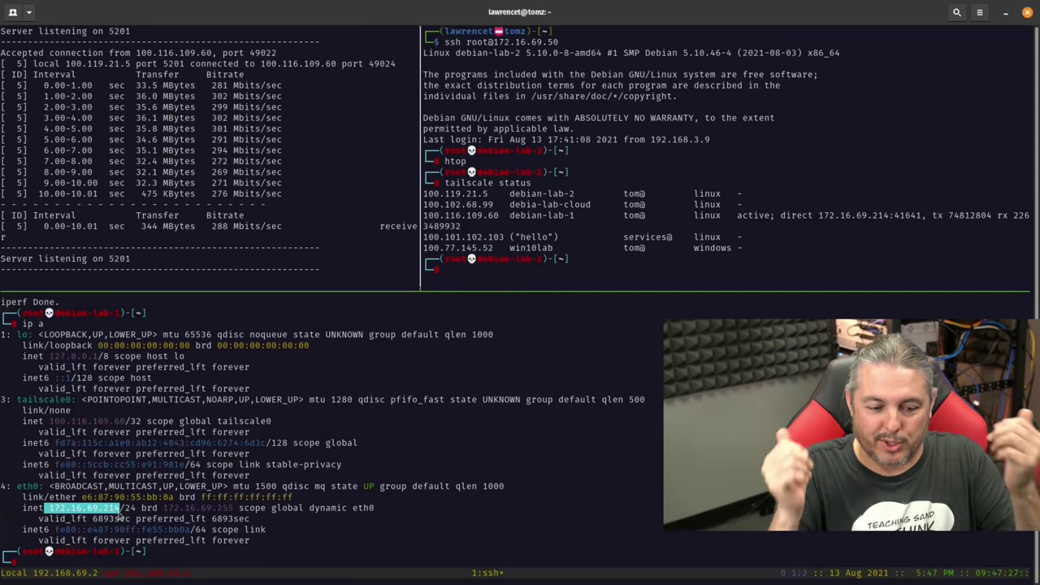
Run neofetch on lab-1 to display its system and hardware summary
type("ne")
key("Return")
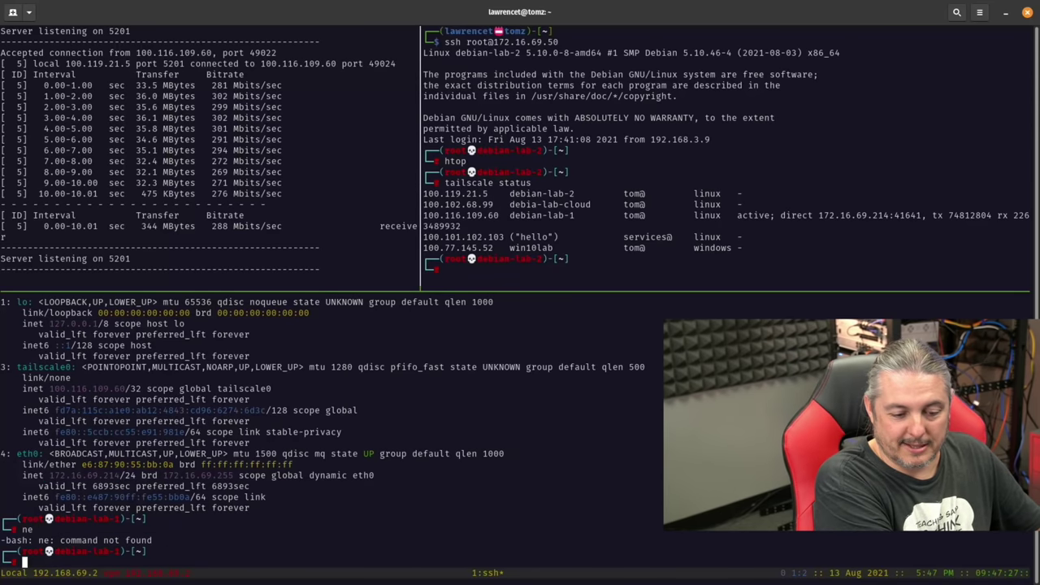
type("neofetch")
key("Return")
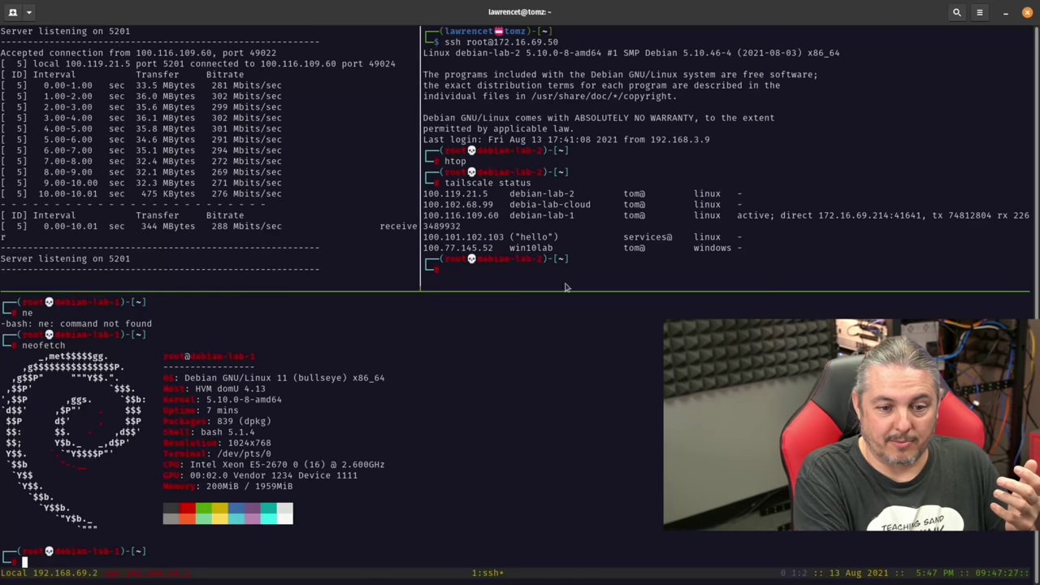
Scroll the iperf3 pane back to the 14.1 G LAN result, then highlight lab-1's CPU and GPU lines
left_click(394, 157)
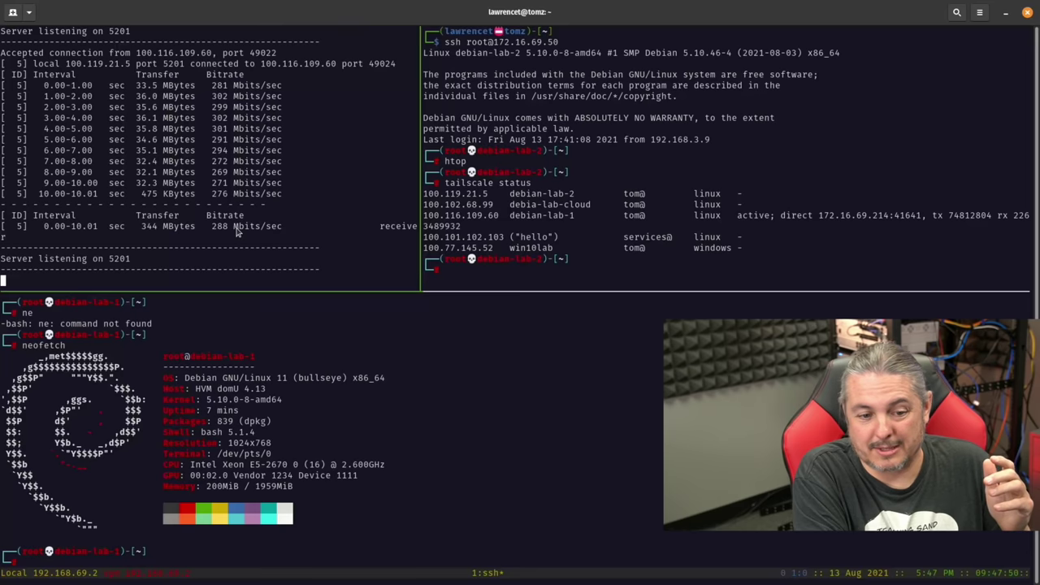
scroll(237, 232, "up", 4)
left_click_drag(207, 182, 281, 188)
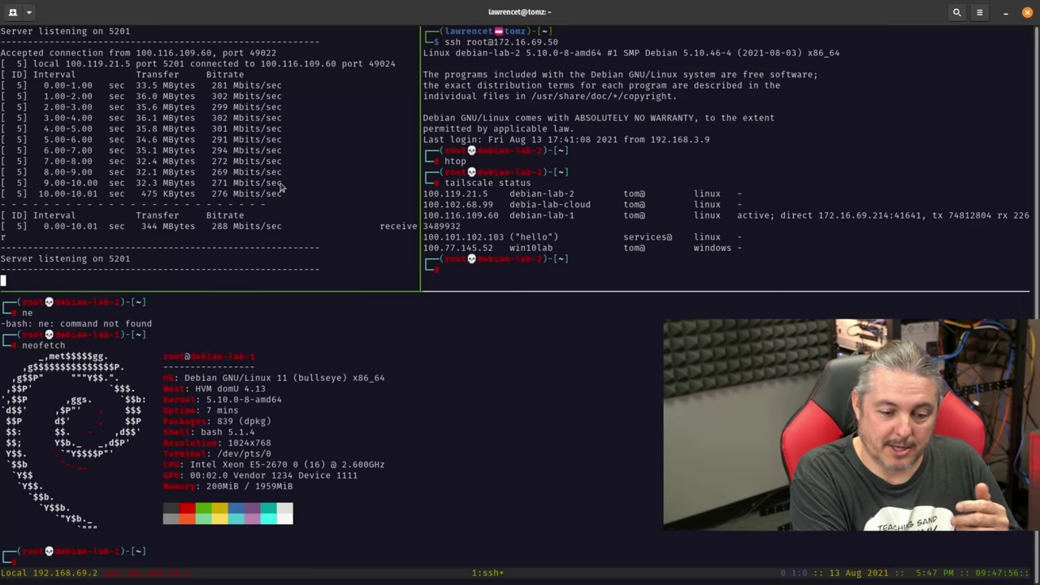
left_click(214, 413)
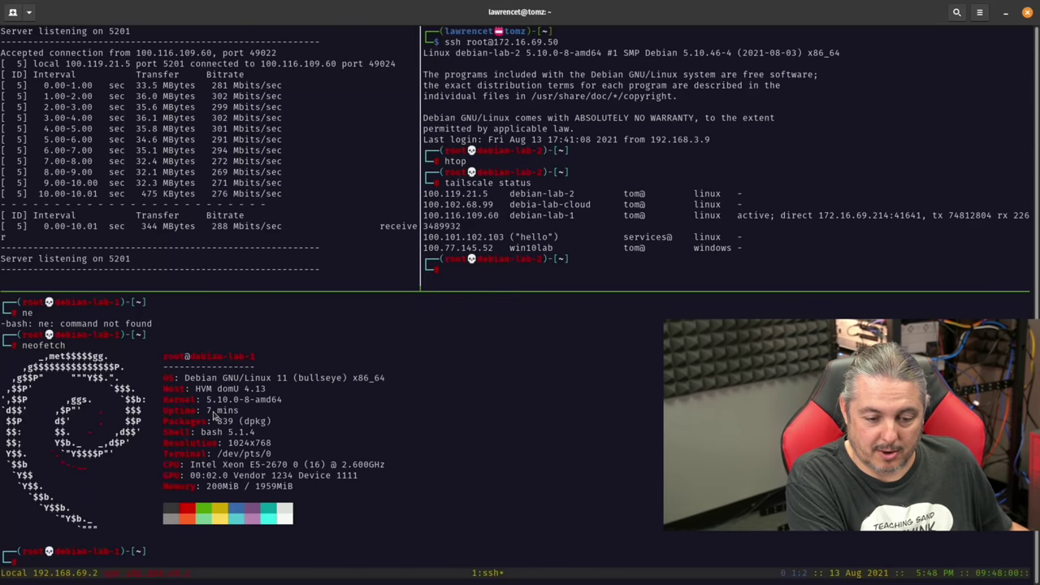
left_click_drag(191, 464, 382, 473)
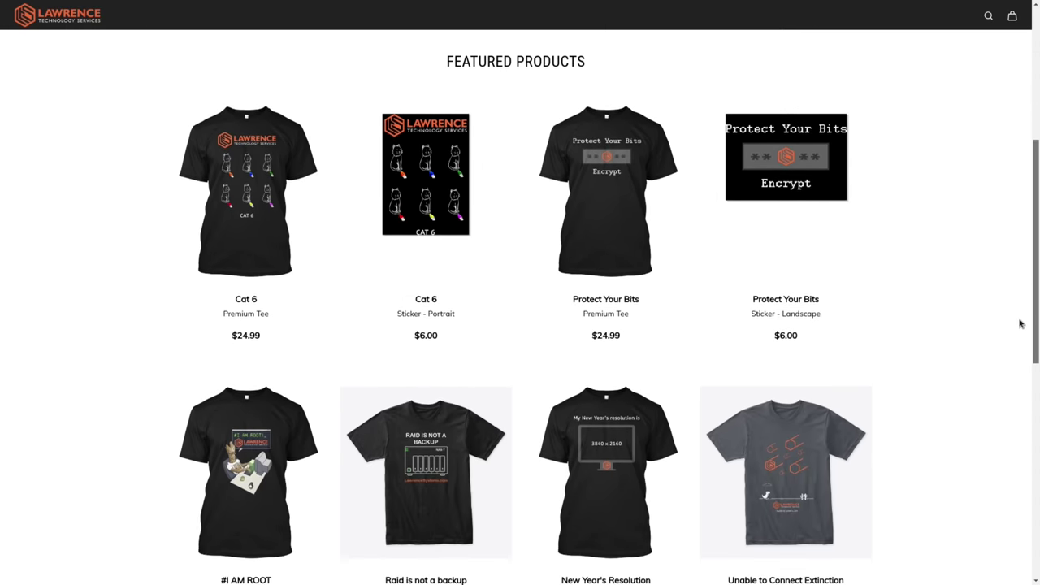
Open the Cat 6 Premium Tee page, then search the forum and read the DNS Malware Filtering Compared thread
left_click(254, 172)
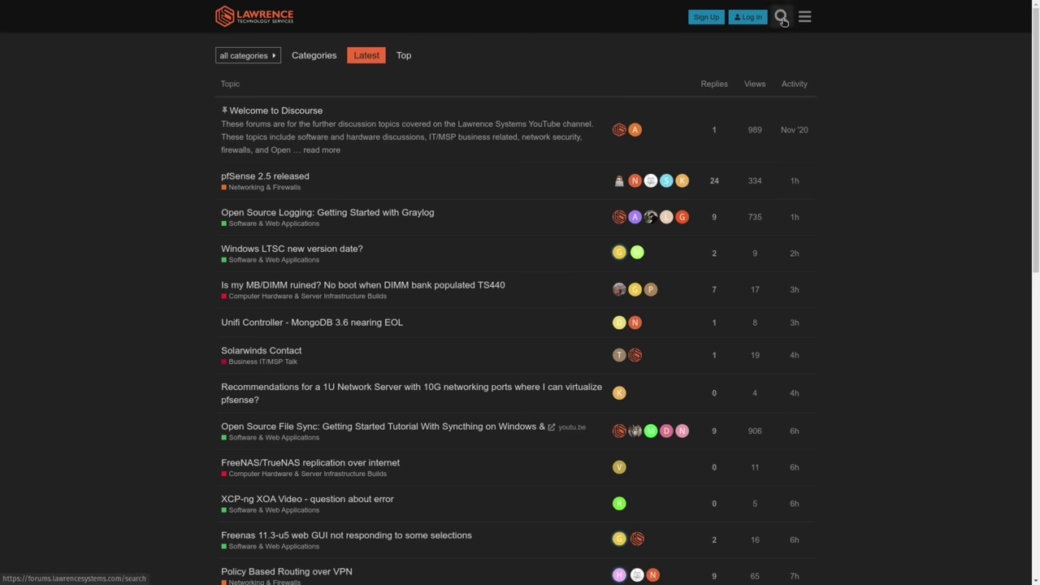
left_click(781, 17)
left_click(656, 86)
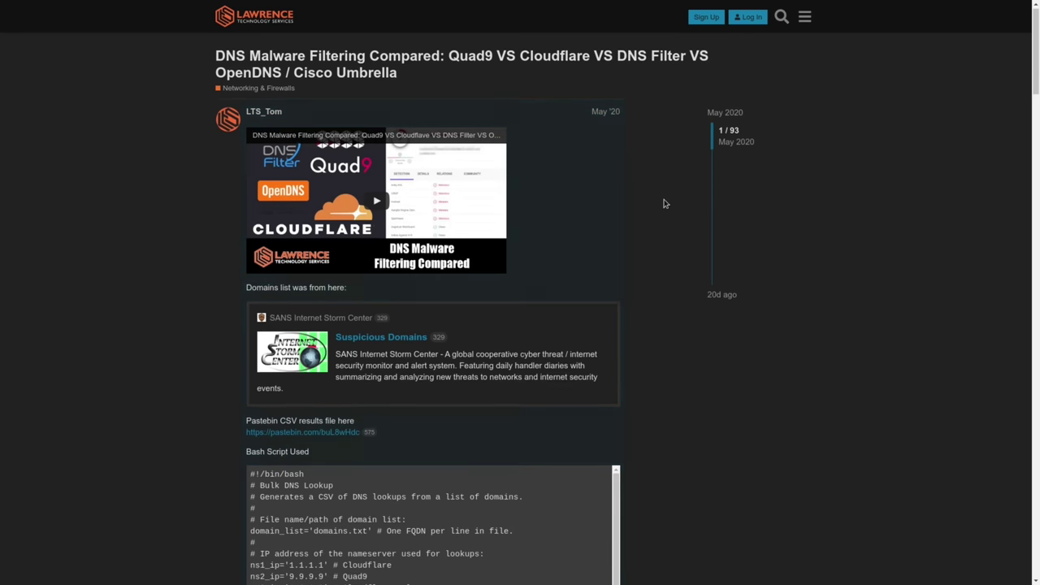
scroll(666, 202, "down", 7)
scroll(684, 195, "down", 6)
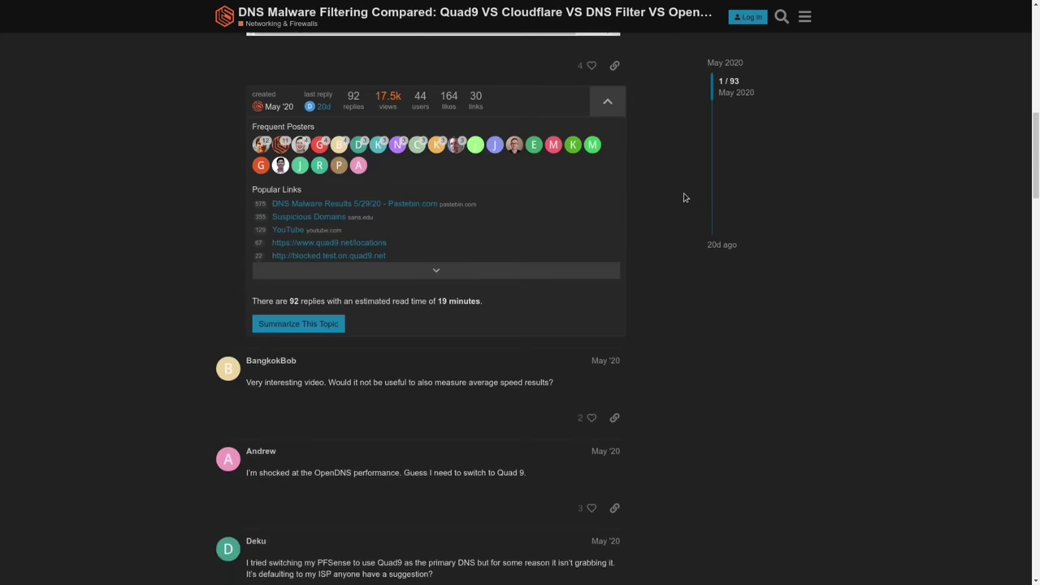